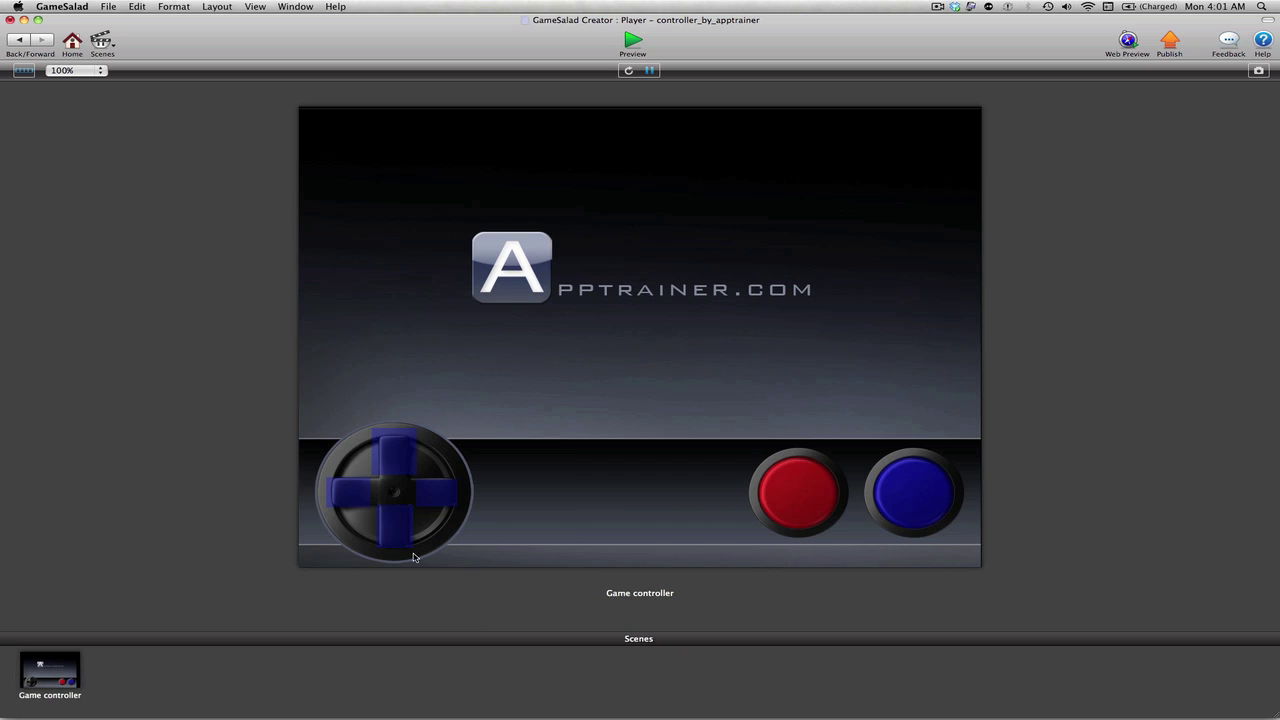
# Test the up, right and down arms of the on-screen directional pad by moving the letter A in the preview
pyautogui.click(399, 456)
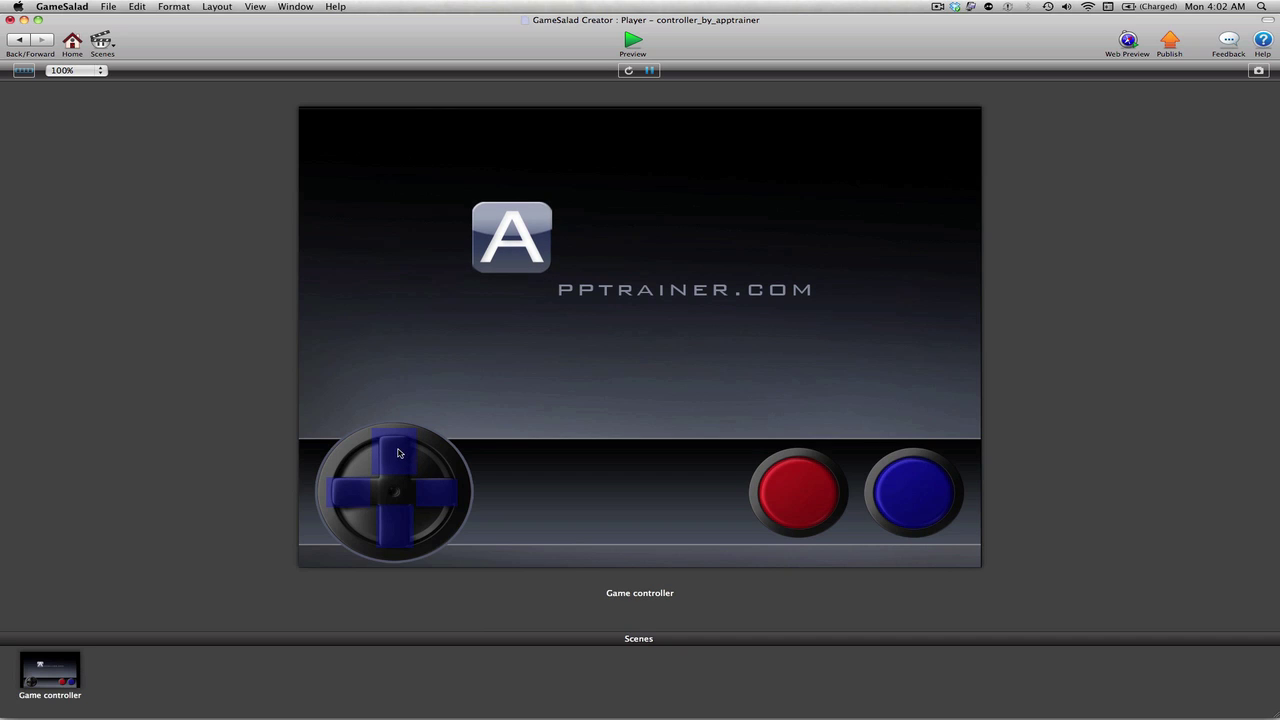
pyautogui.click(399, 454)
pyautogui.click(393, 451)
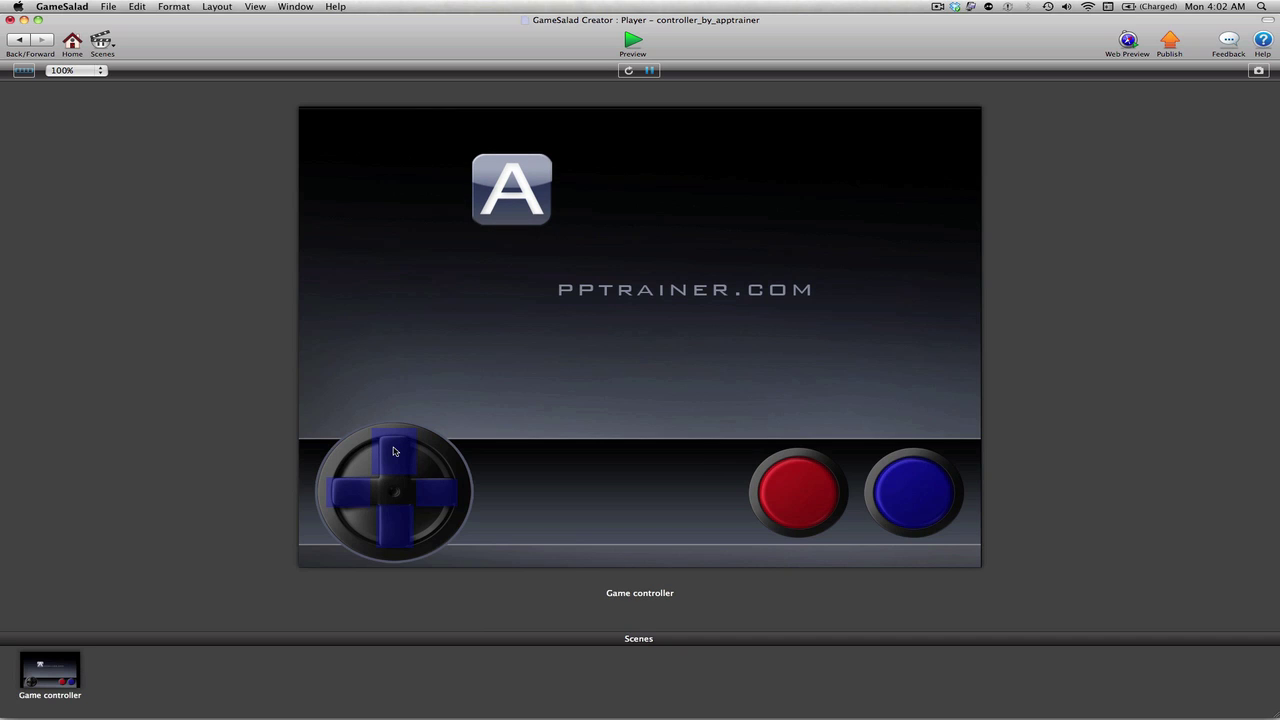
pyautogui.click(393, 451)
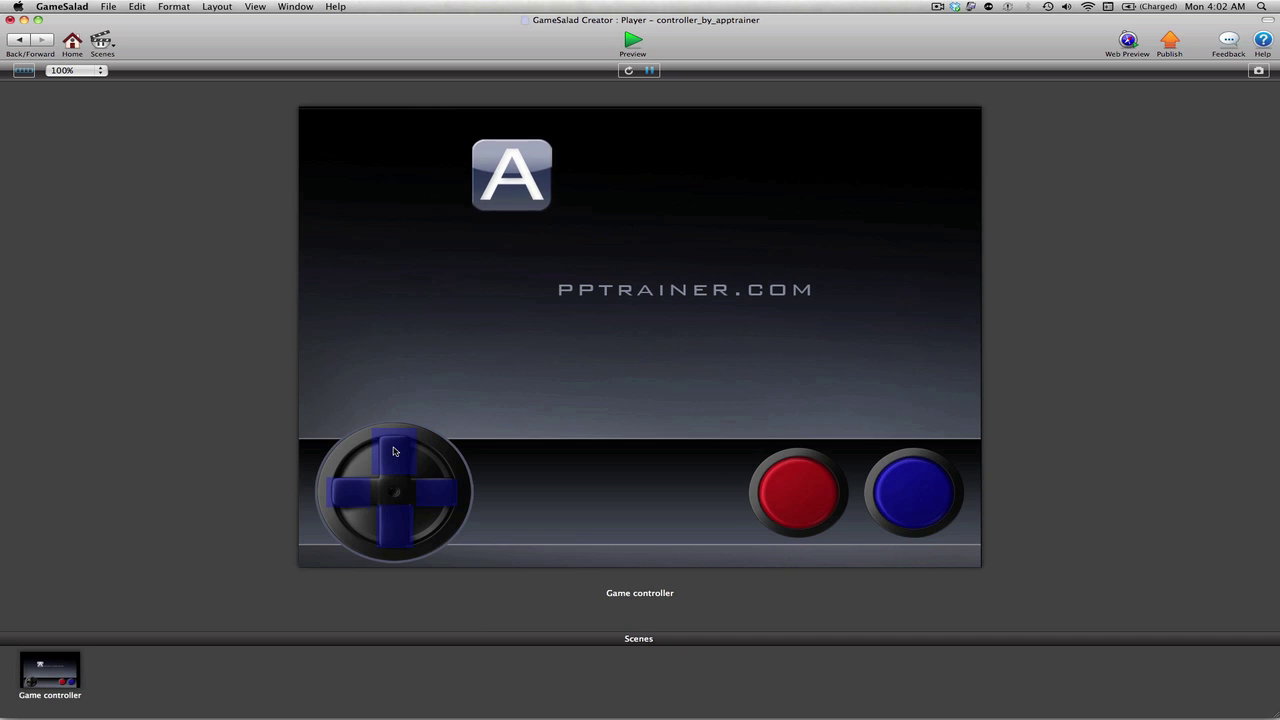
pyautogui.click(435, 494)
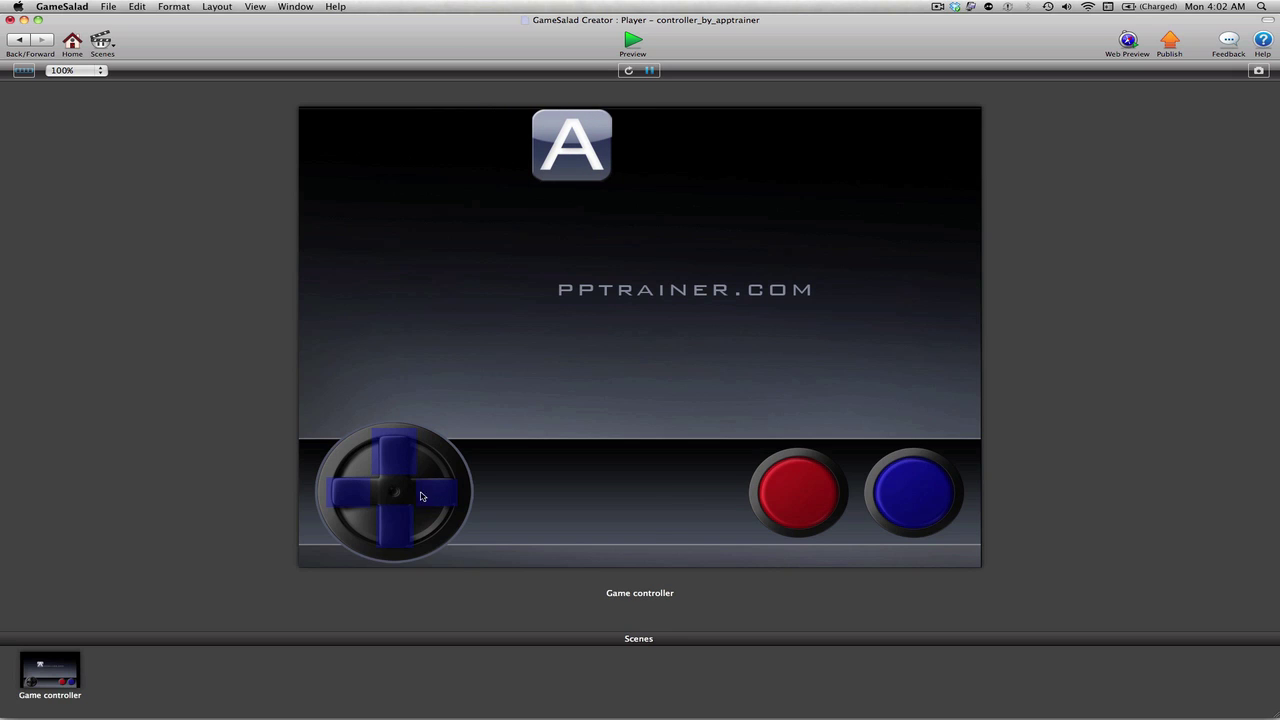
pyautogui.click(399, 457)
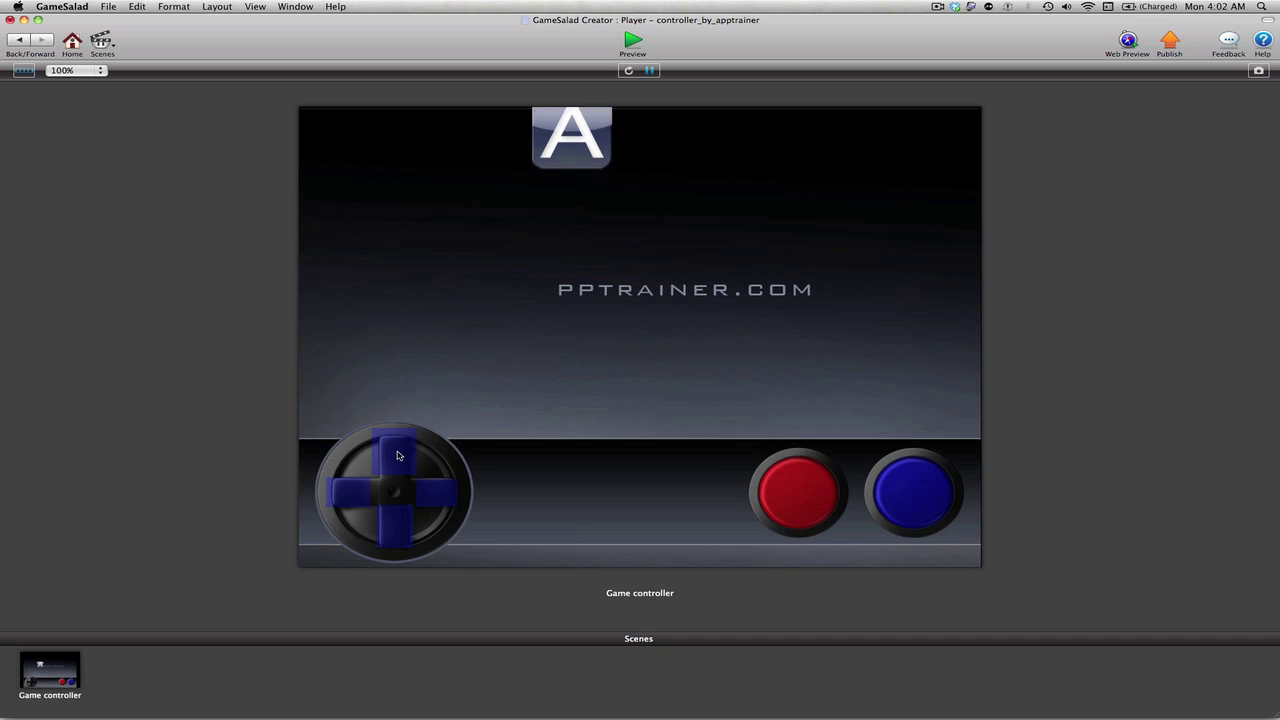
pyautogui.click(437, 491)
pyautogui.click(403, 522)
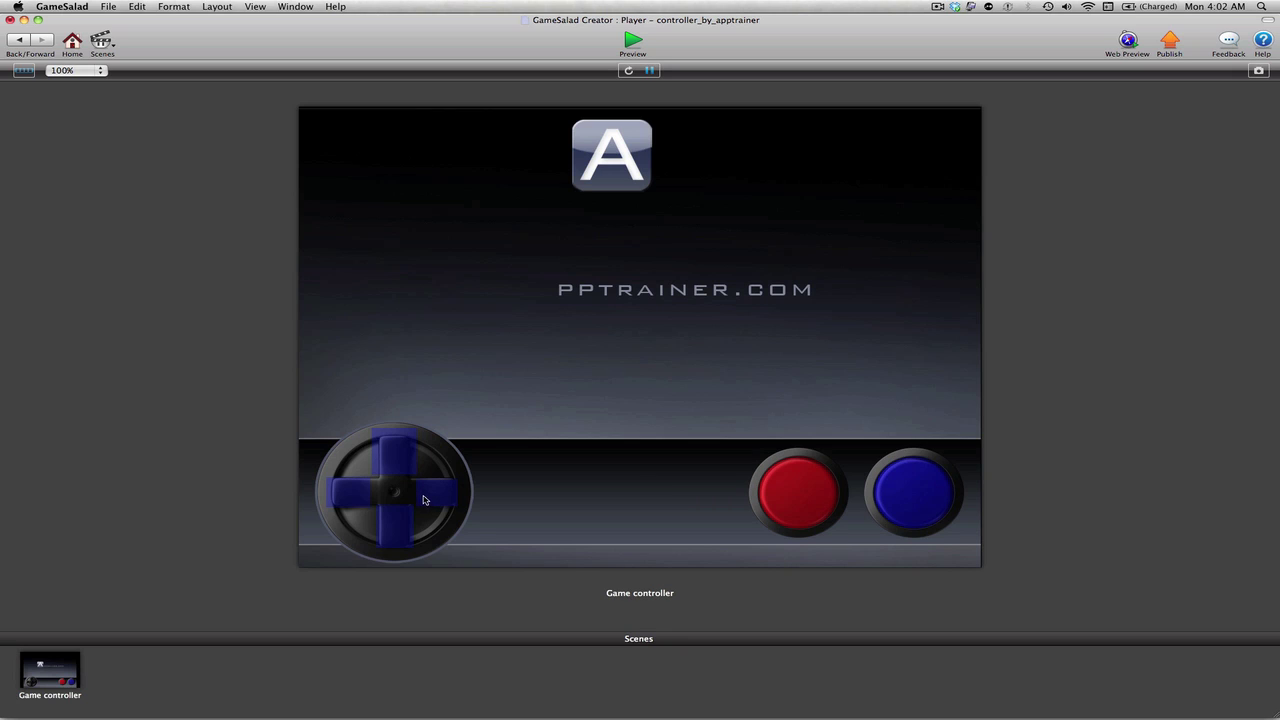
# Test holding the directional pad's right arm and releasing outside it, resetting the preview after each try
pyautogui.moveTo(431, 496); pyautogui.dragTo(1076, 149)
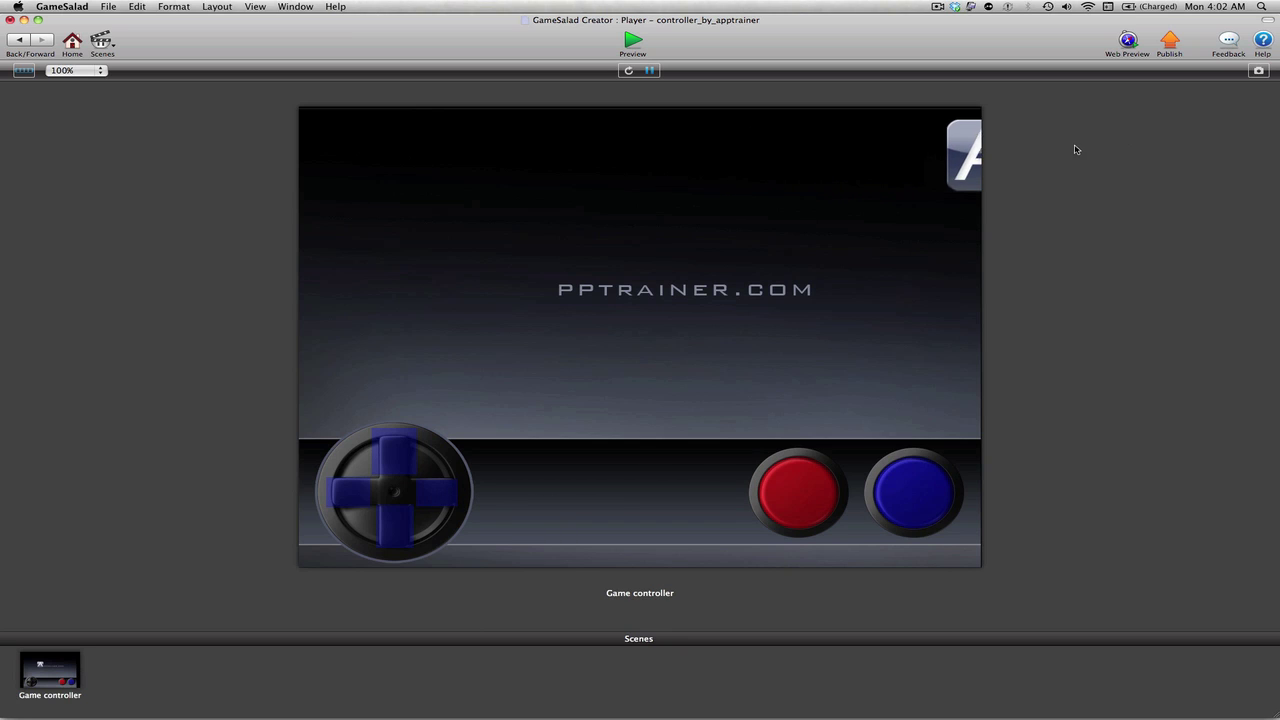
pyautogui.click(628, 71)
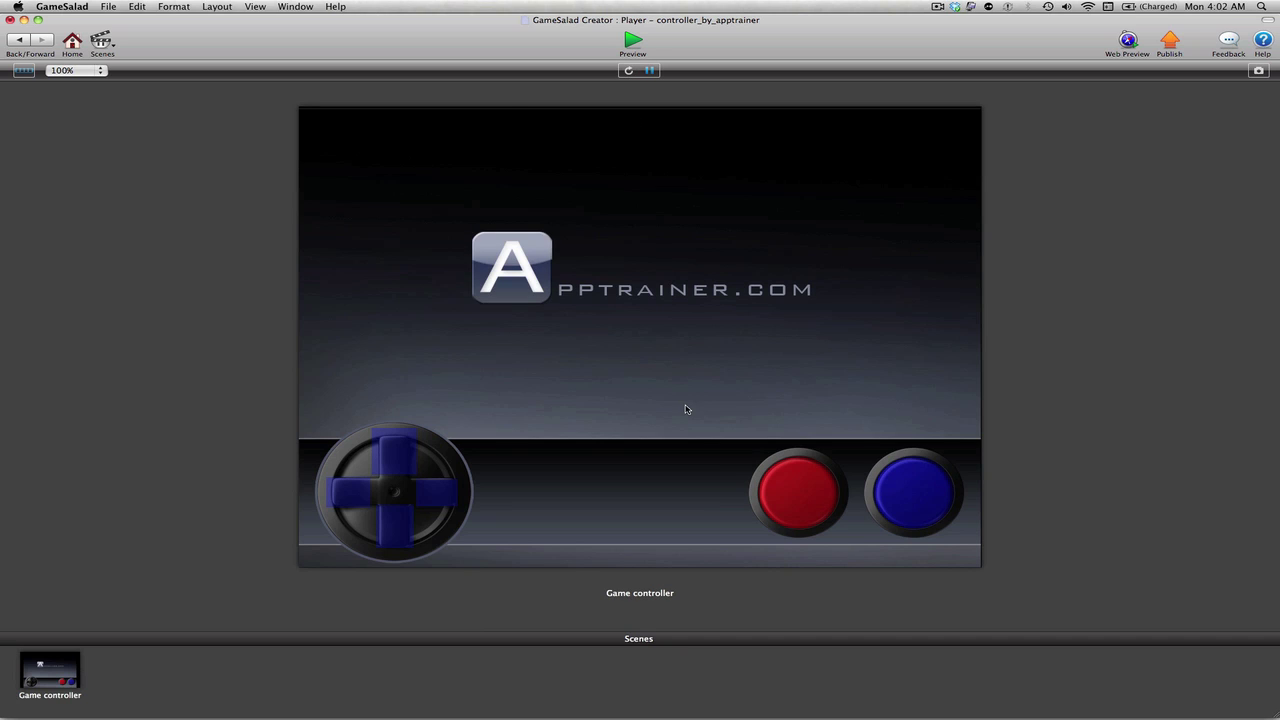
pyautogui.click(435, 494)
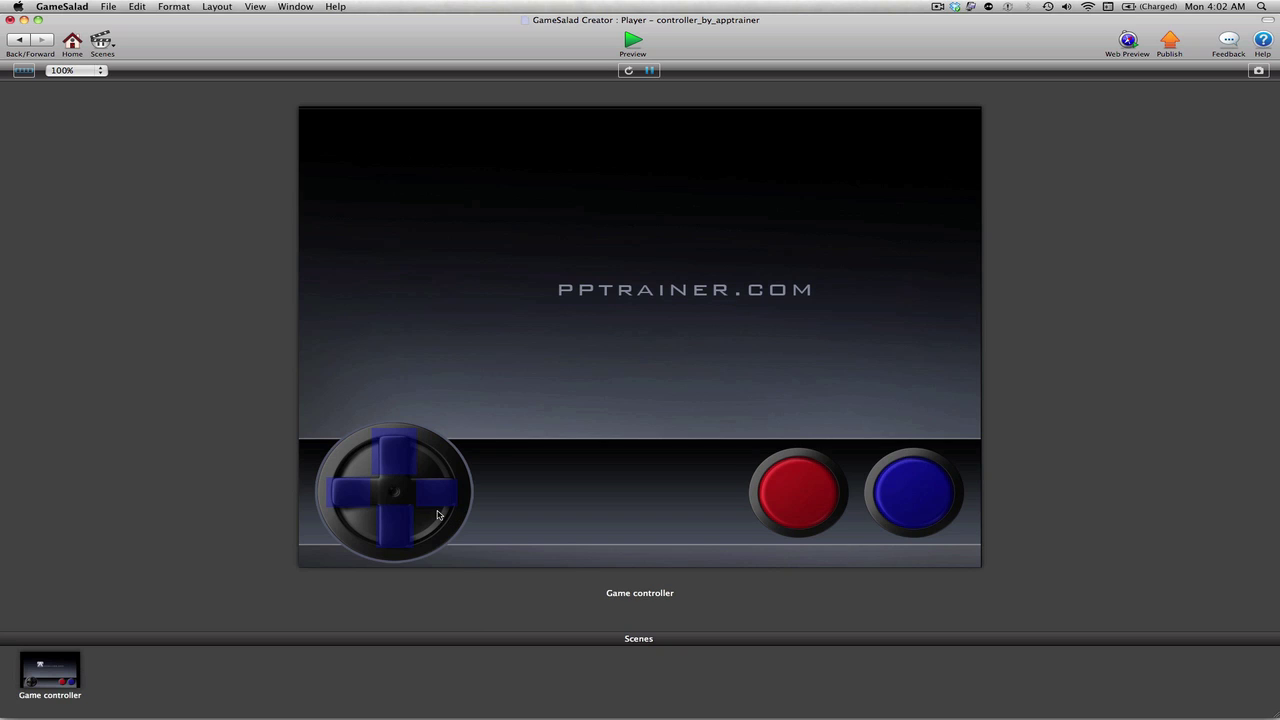
pyautogui.click(628, 70)
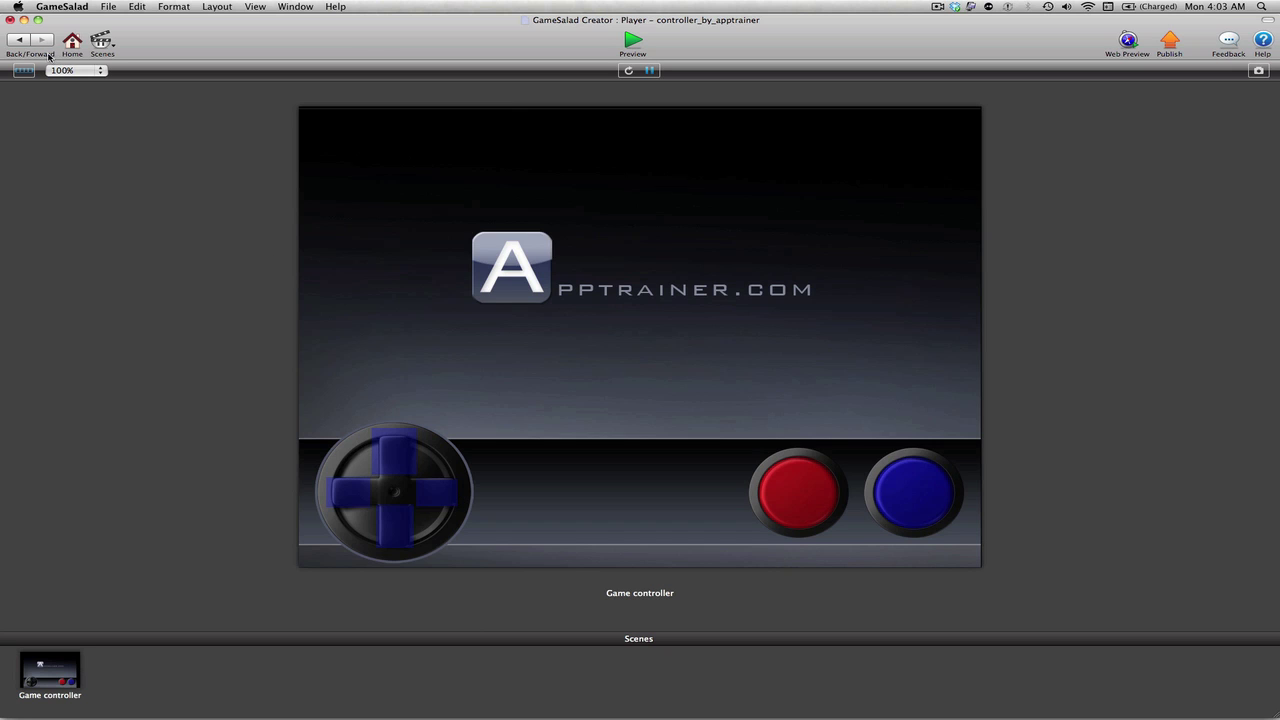
# Return to the scene editor and create an actor named "no touch" with the temp.png image
pyautogui.click(18, 42)
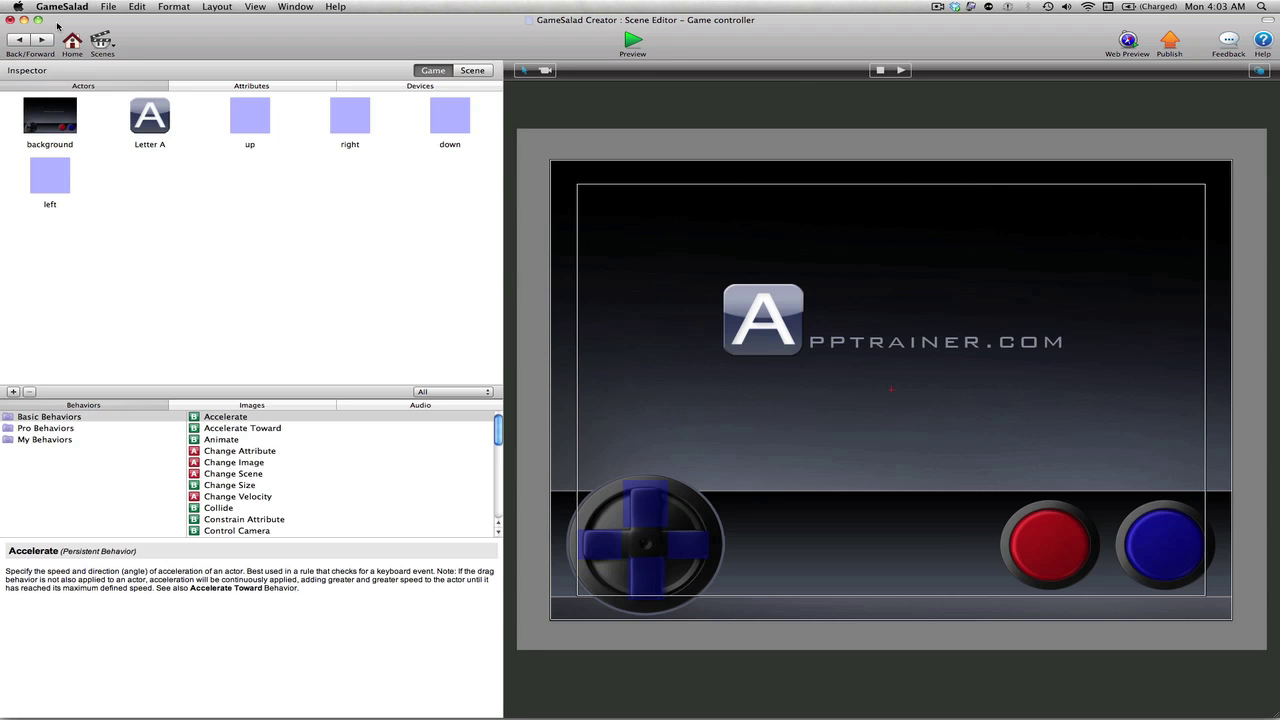
pyautogui.click(12, 392)
pyautogui.click(147, 205)
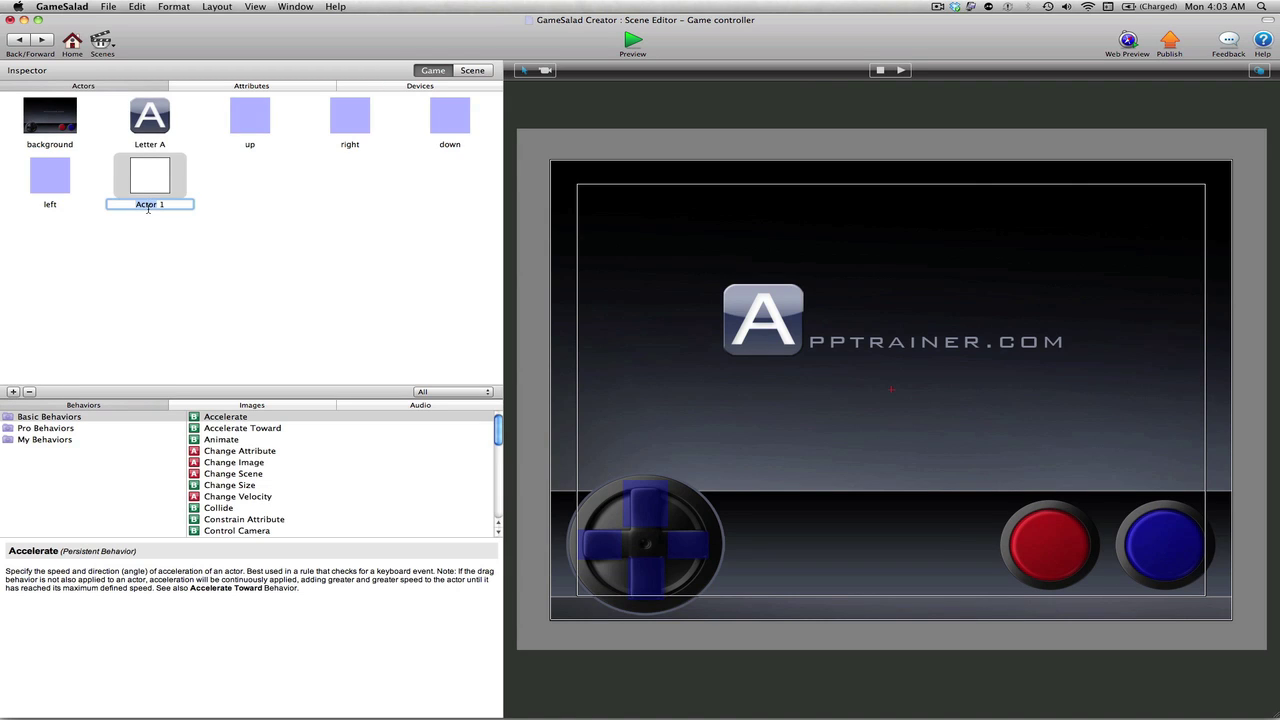
pyautogui.write('no touch')
pyautogui.press('Return')
pyautogui.click(241, 407)
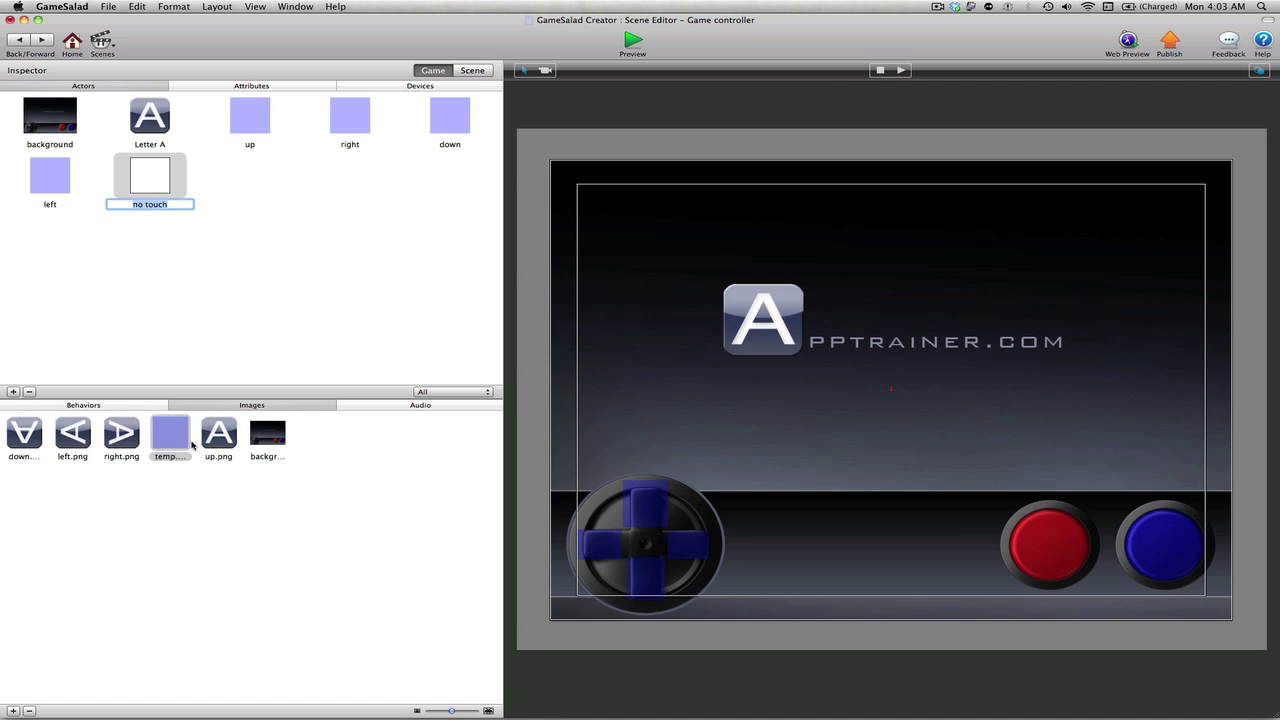
pyautogui.moveTo(174, 443); pyautogui.dragTo(153, 187)
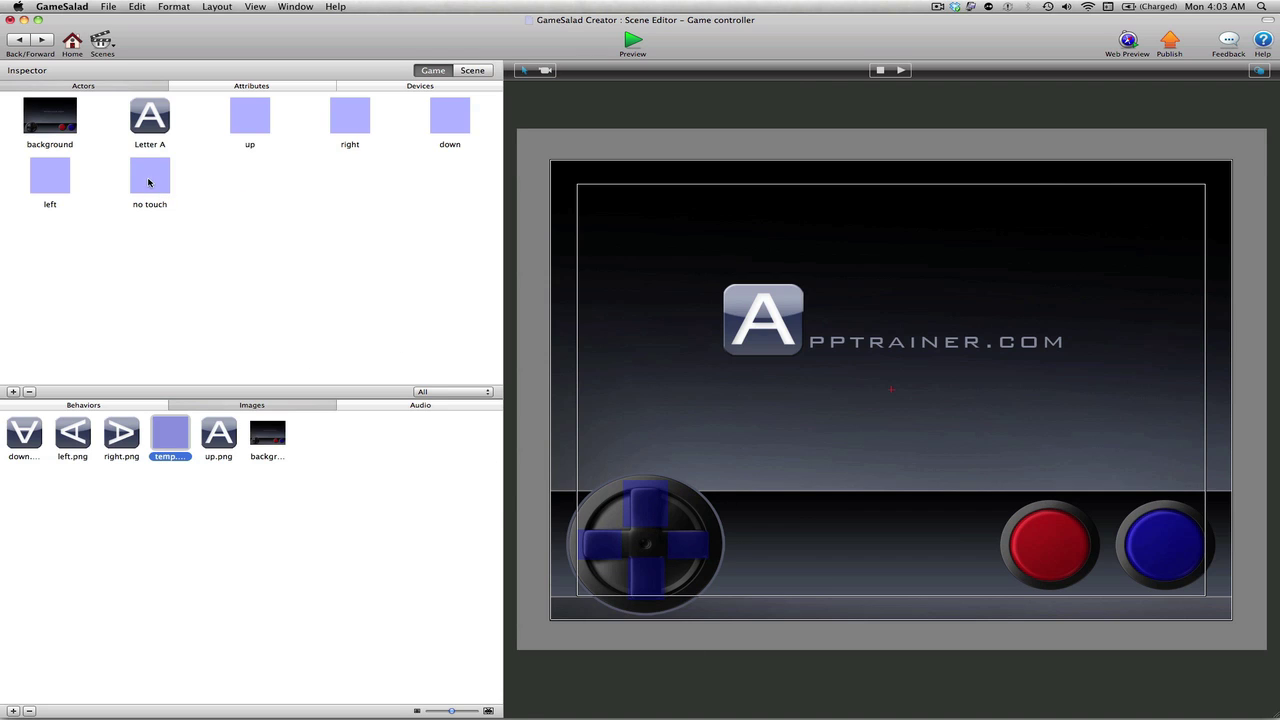
# Place the no touch actor in the directional pad's upper-right gap and copy it to the other three diagonal gaps
pyautogui.moveTo(147, 179); pyautogui.dragTo(700, 514)
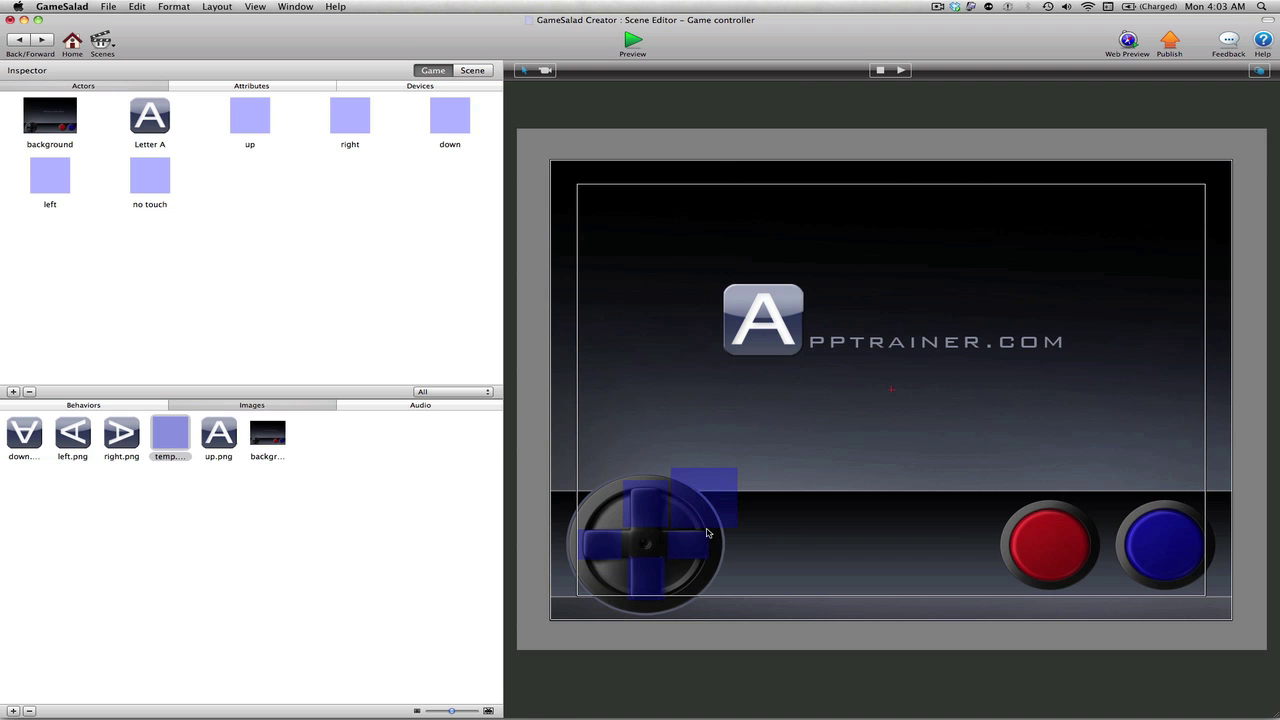
pyautogui.click(697, 511)
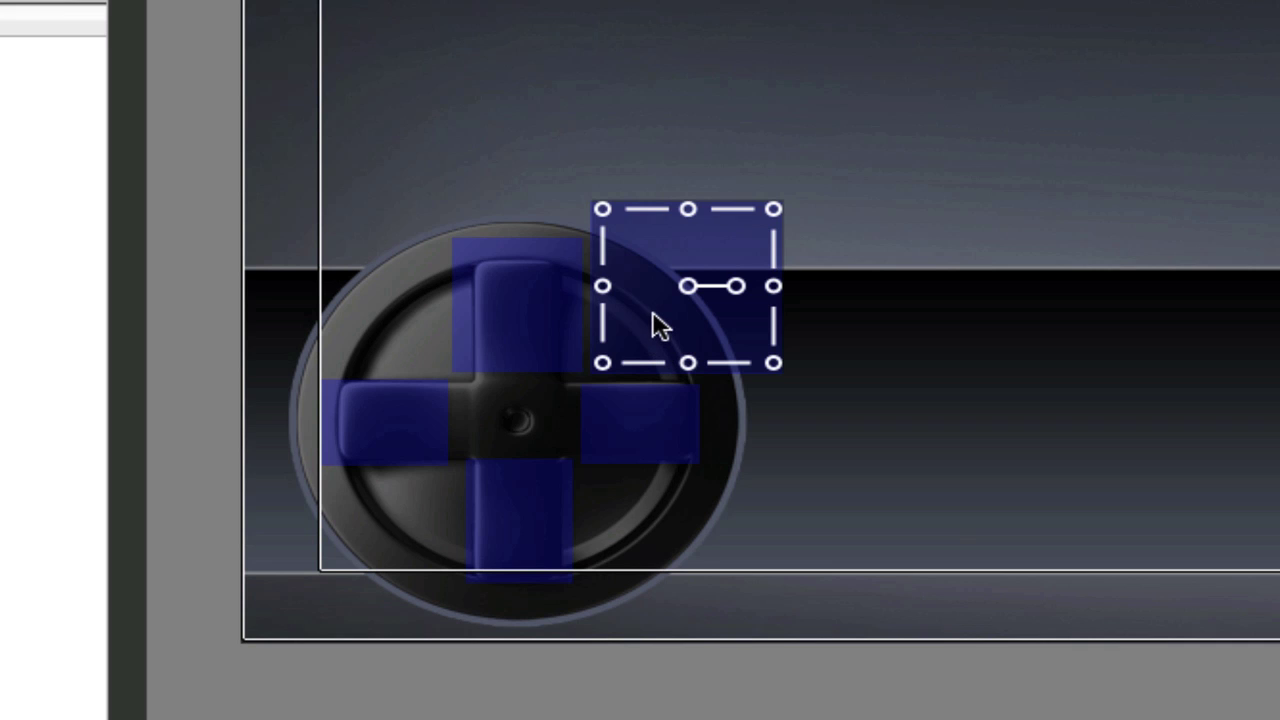
pyautogui.keyDown('ctrl'); pyautogui.moveTo(660, 327); pyautogui.dragTo(326, 594); pyautogui.keyUp('ctrl')
pyautogui.keyDown('ctrl'); pyautogui.moveTo(349, 517); pyautogui.dragTo(335, 238); pyautogui.keyUp('ctrl')
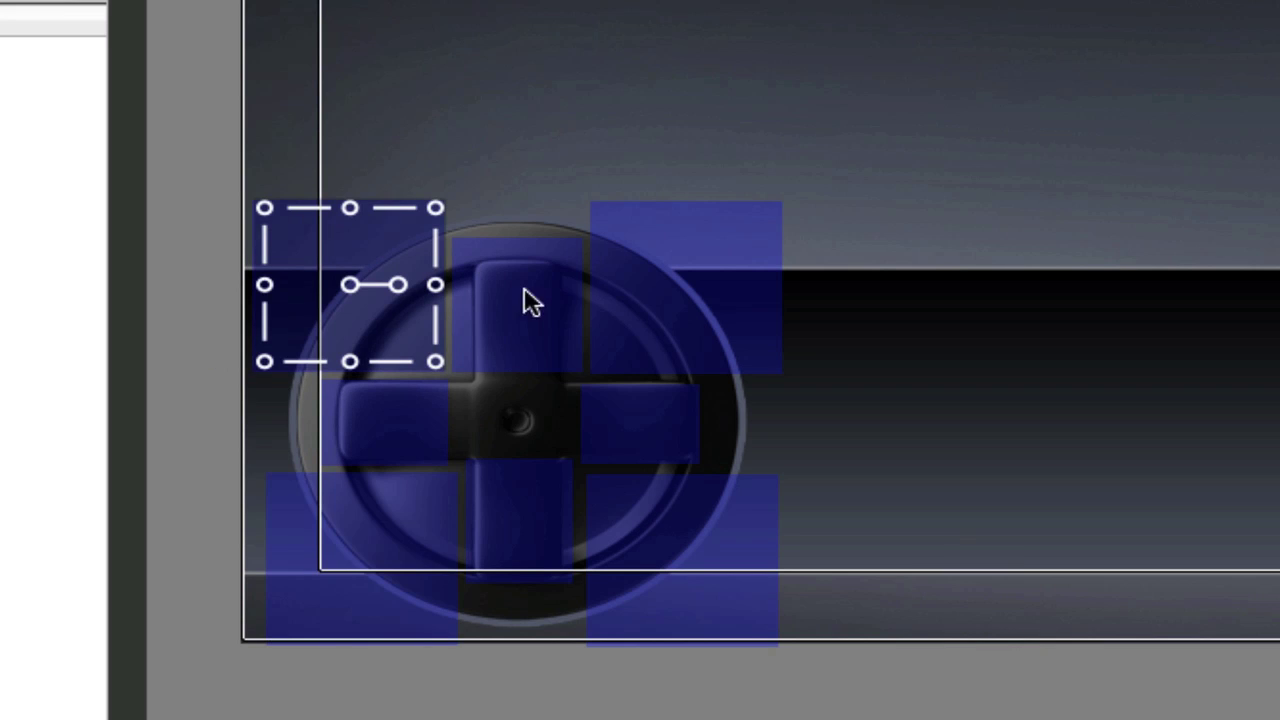
# Add copies of the no touch actor above, below, right and left of the directional pad to enclose its arms
pyautogui.keyDown('ctrl'); pyautogui.moveTo(378, 330); pyautogui.dragTo(492, 616); pyautogui.keyUp('ctrl')
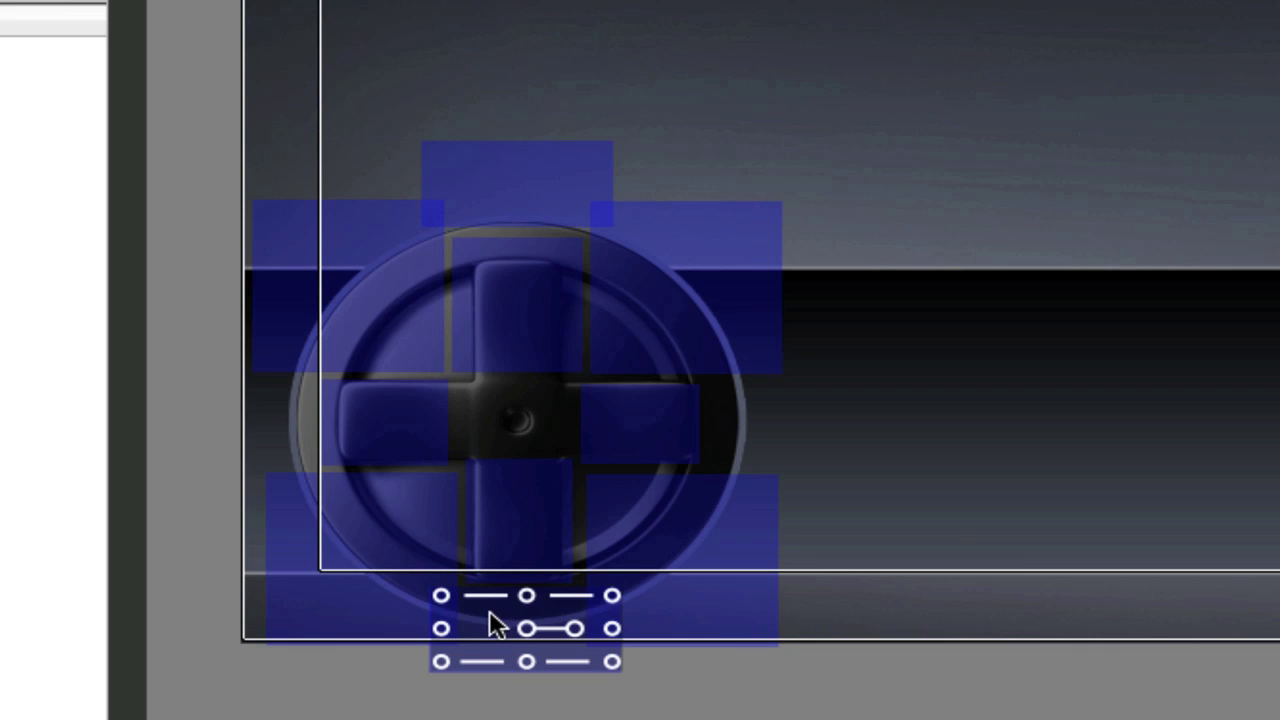
pyautogui.click(389, 337)
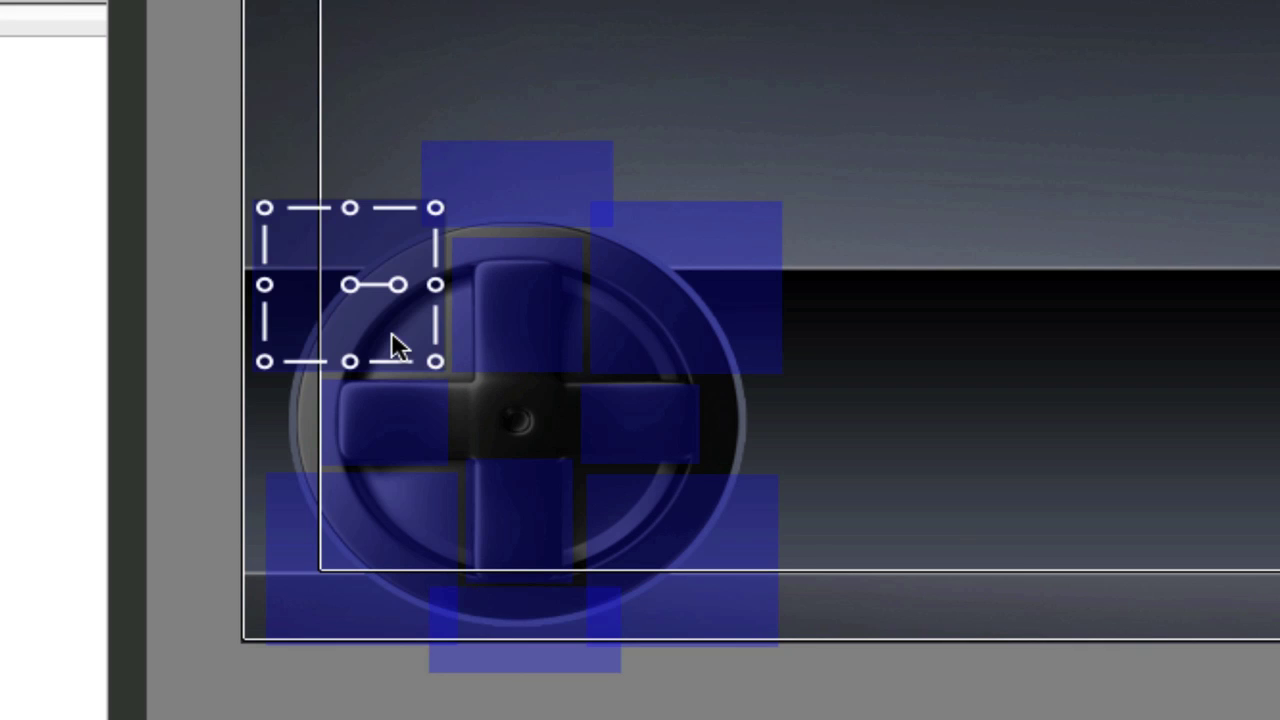
pyautogui.keyDown('ctrl'); pyautogui.moveTo(374, 325); pyautogui.dragTo(825, 457); pyautogui.keyUp('ctrl')
pyautogui.click(878, 420)
pyautogui.moveTo(891, 420); pyautogui.dragTo(256, 440)
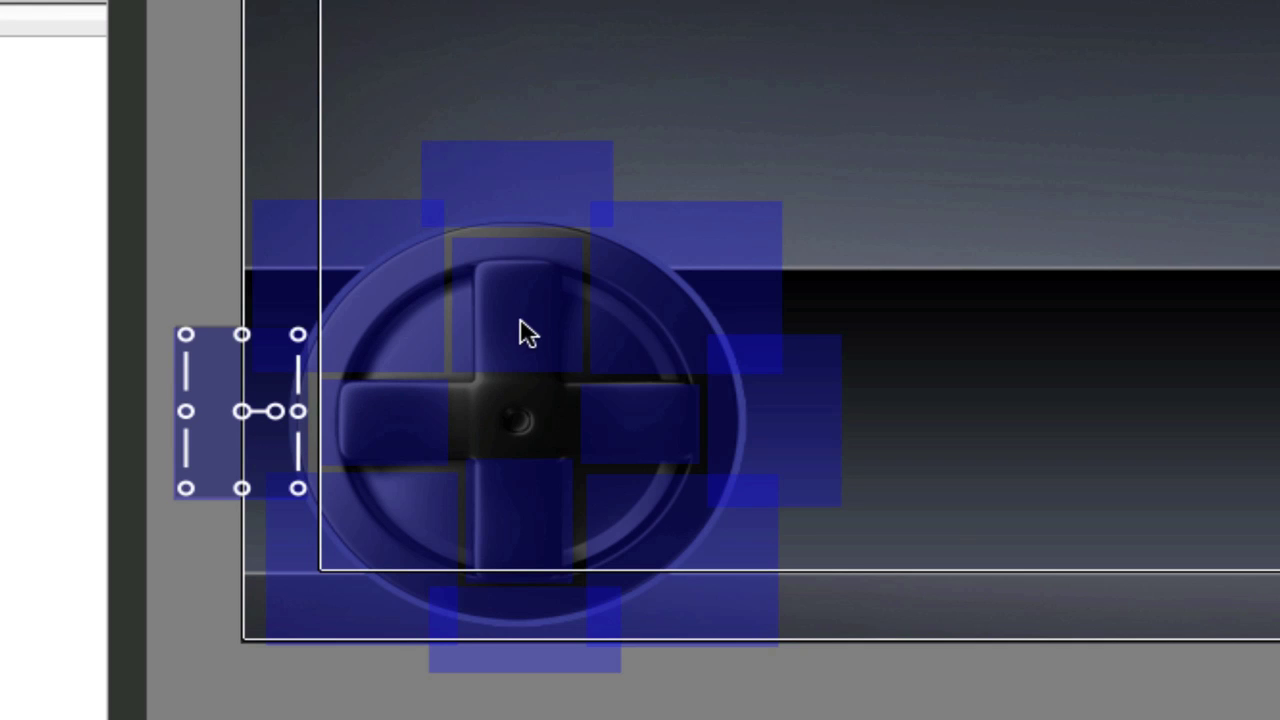
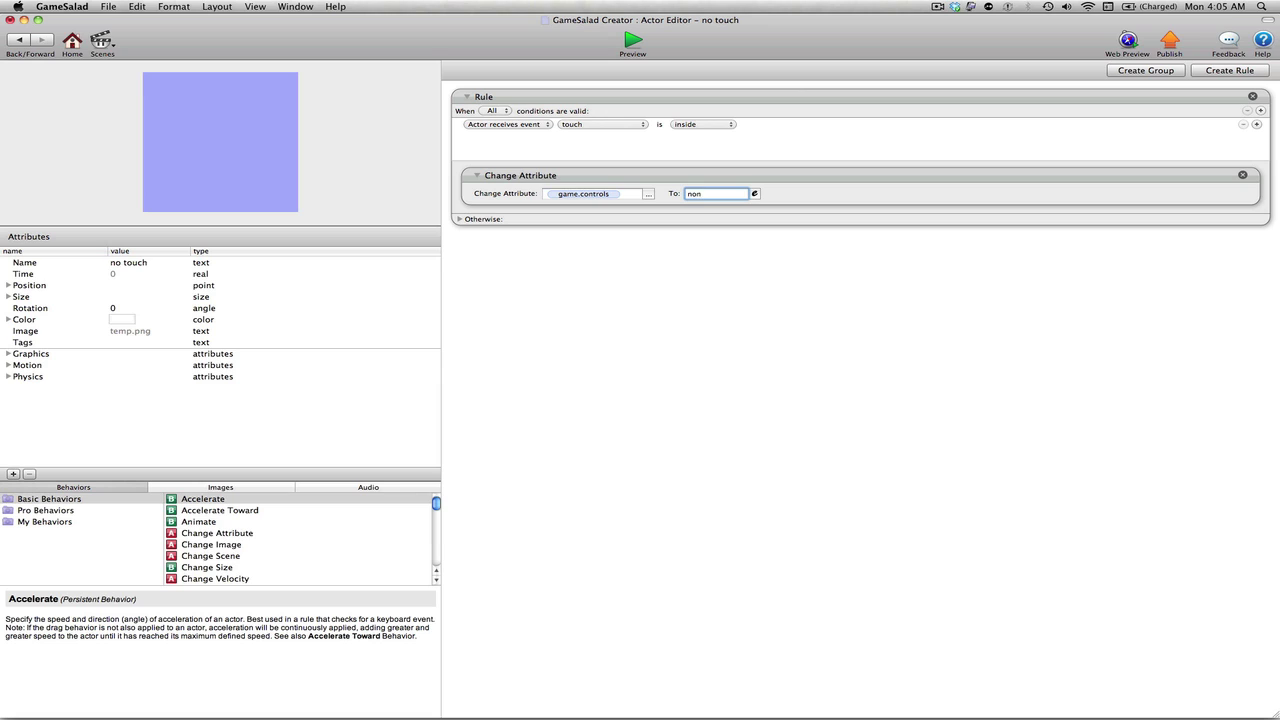
# Set the Change Attribute value for game.controls to "none" in the no touch actor's touch-inside rule
pyautogui.write('e')
pyautogui.press('Return')
pyautogui.click(724, 323)
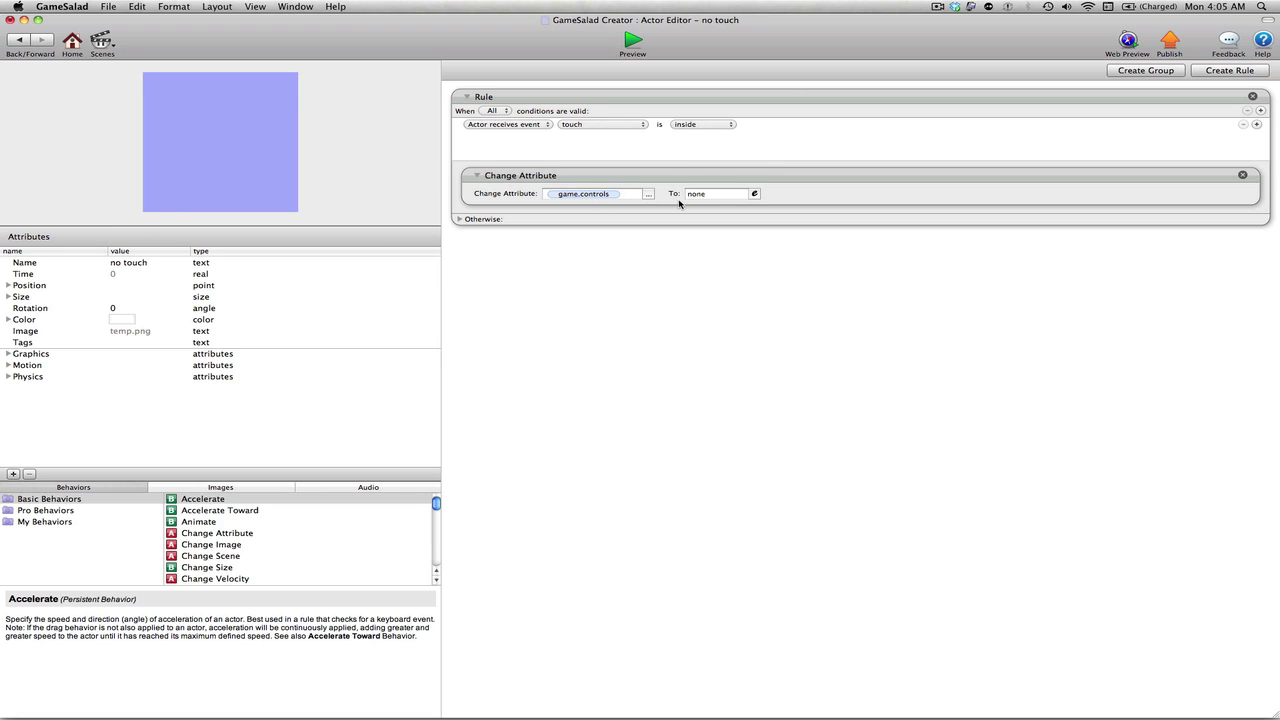
# Preview the game, test the directional pad including sliding off its right arm onto a no touch area, and reset the preview
pyautogui.click(633, 42)
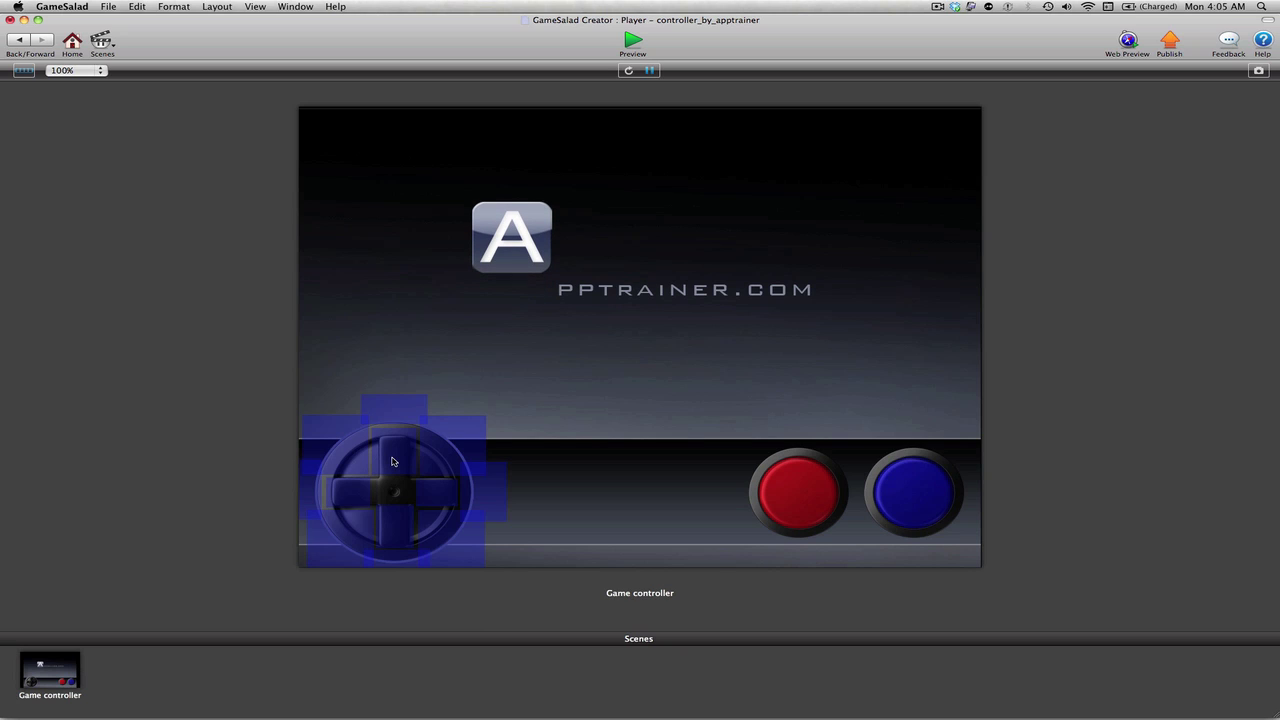
pyautogui.click(385, 523)
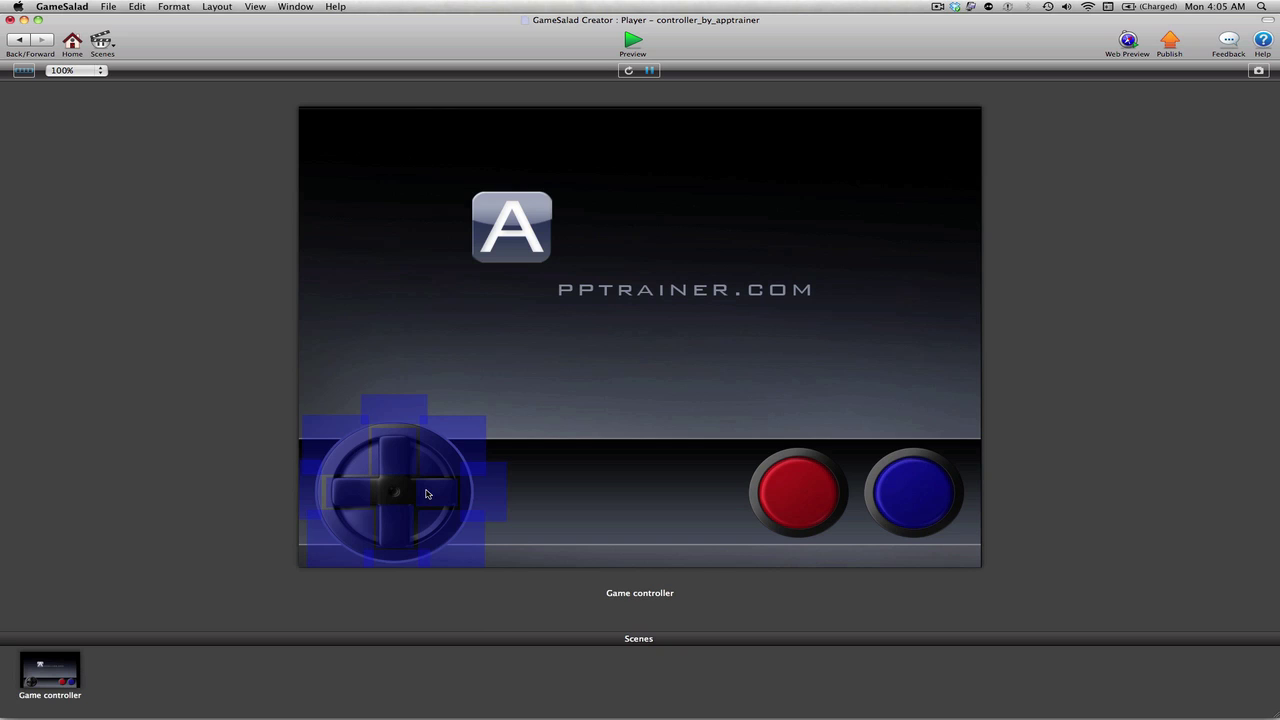
pyautogui.click(426, 493)
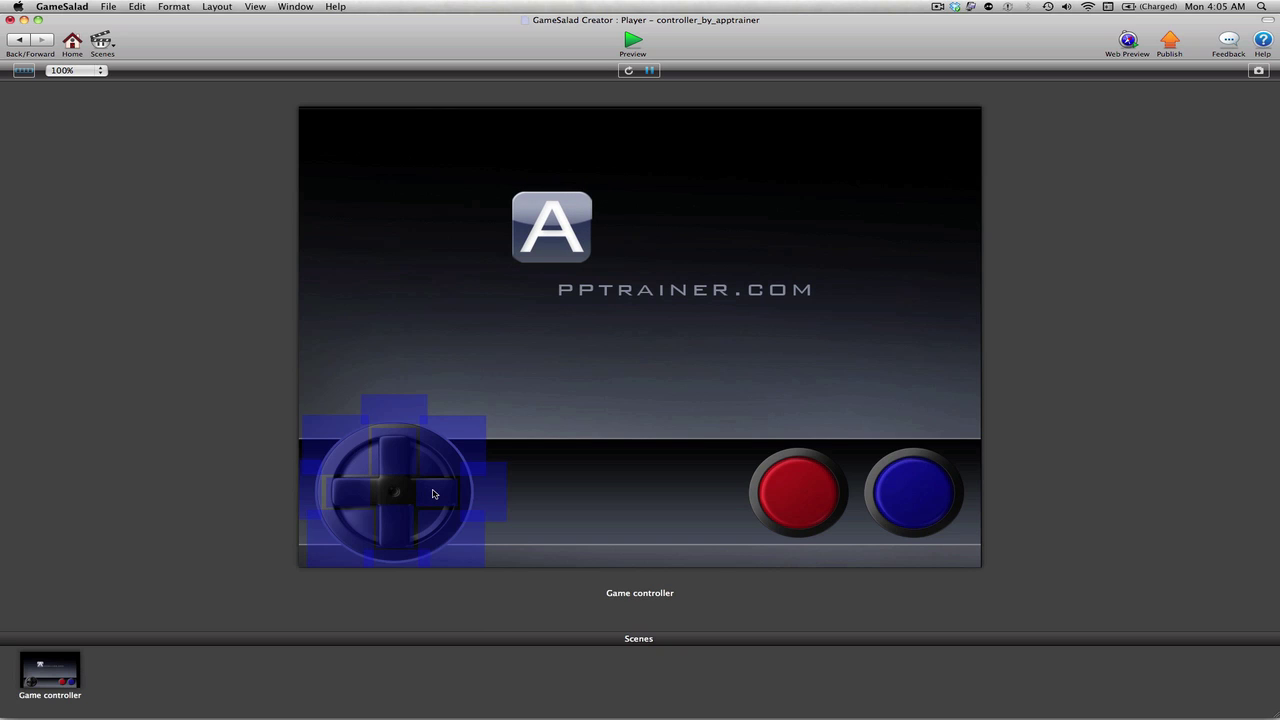
pyautogui.moveTo(433, 493); pyautogui.dragTo(490, 499)
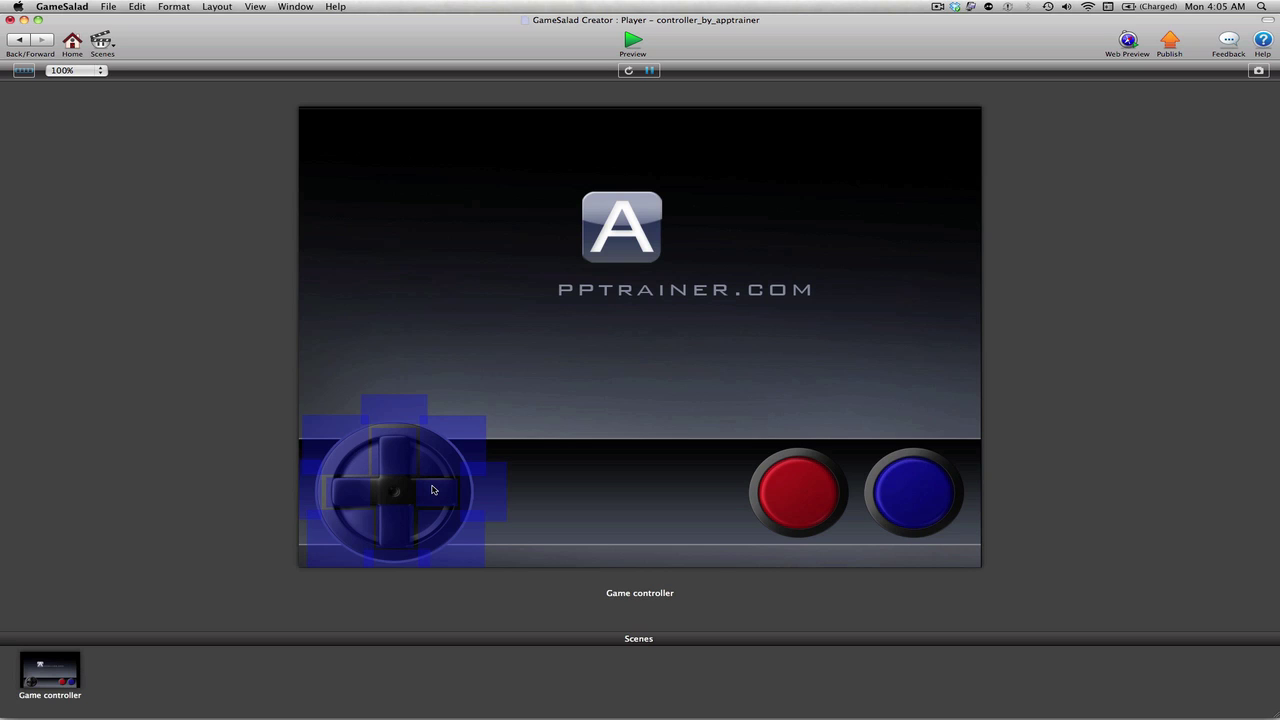
pyautogui.click(629, 71)
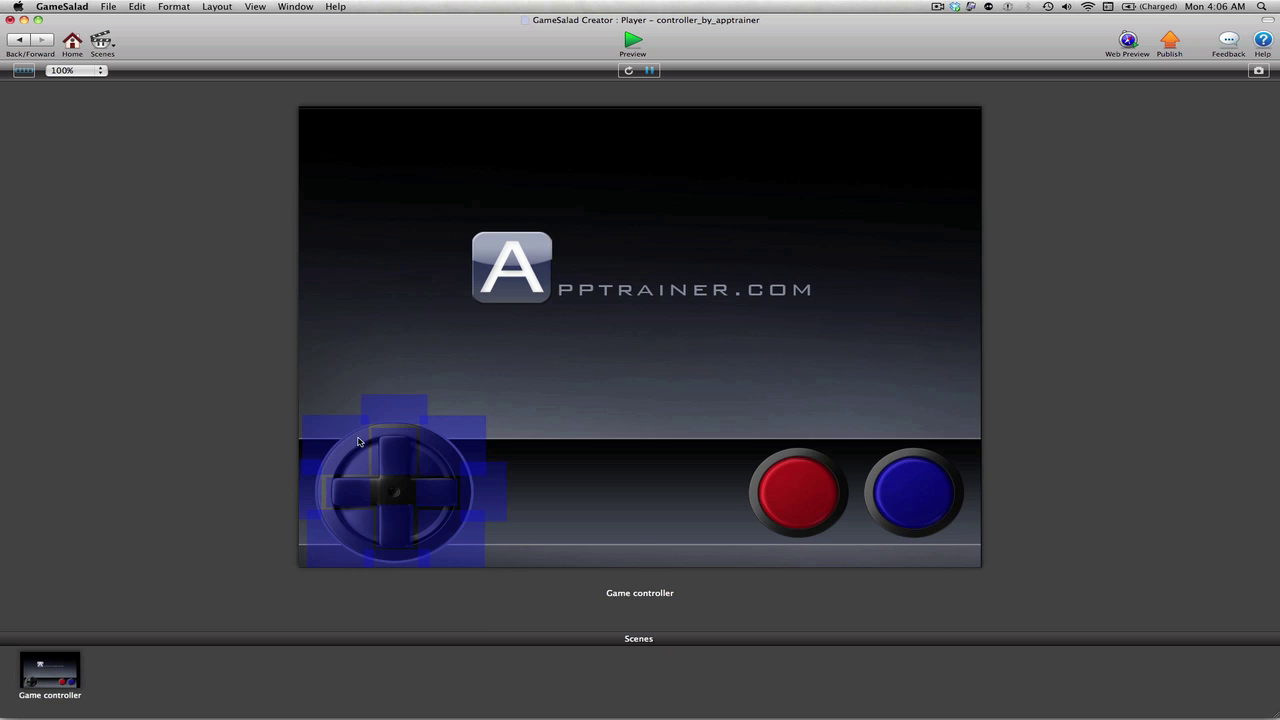
# Make the no touch actor invisible in its graphics attributes and return to the scene
pyautogui.click(20, 40)
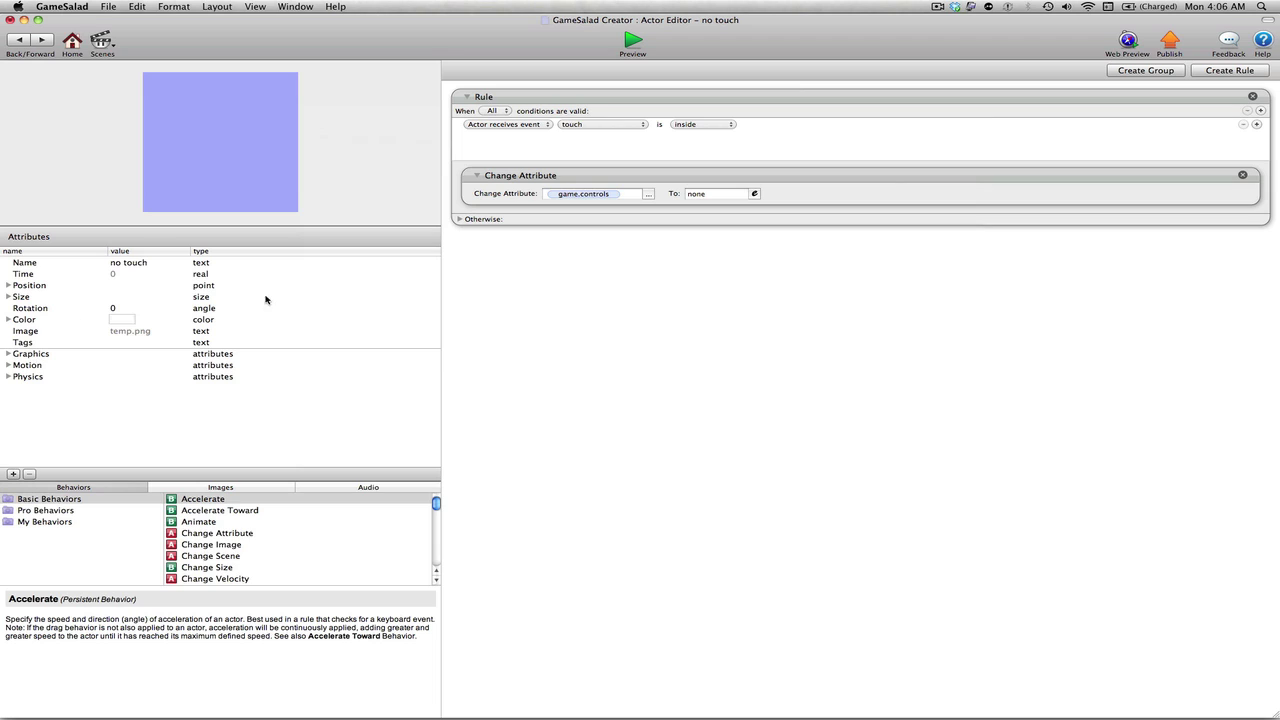
pyautogui.click(8, 354)
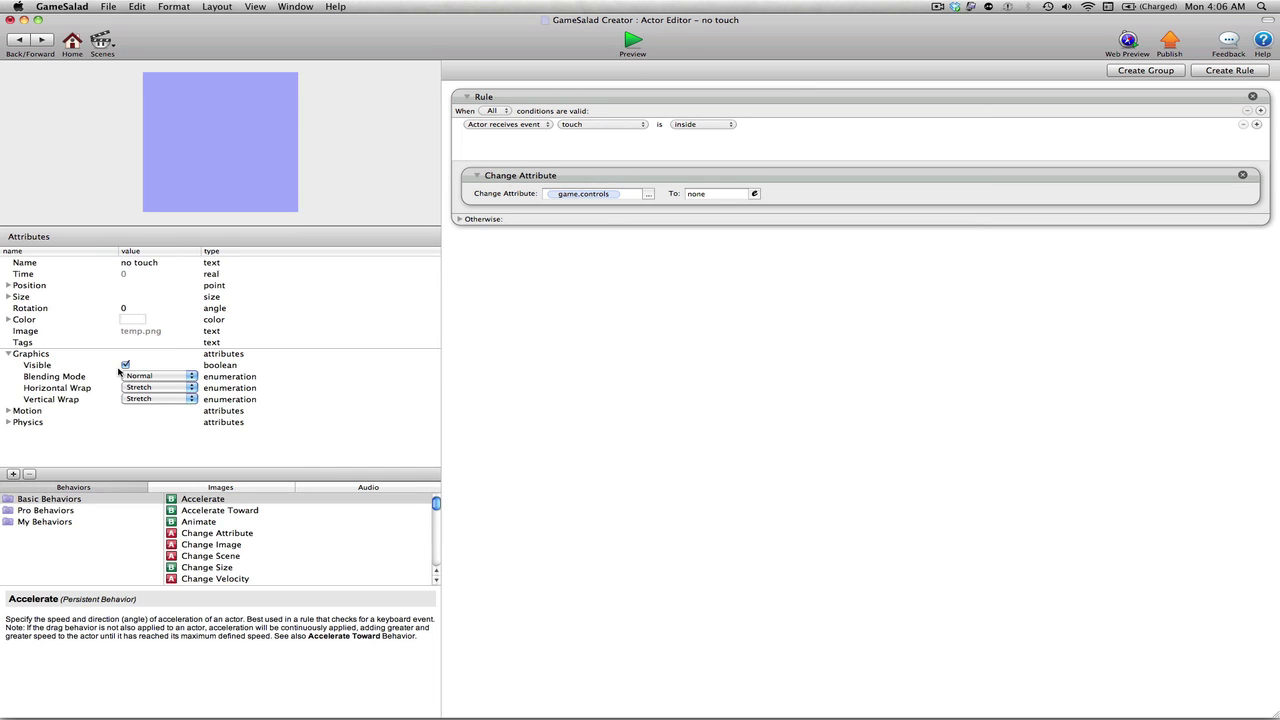
pyautogui.click(126, 365)
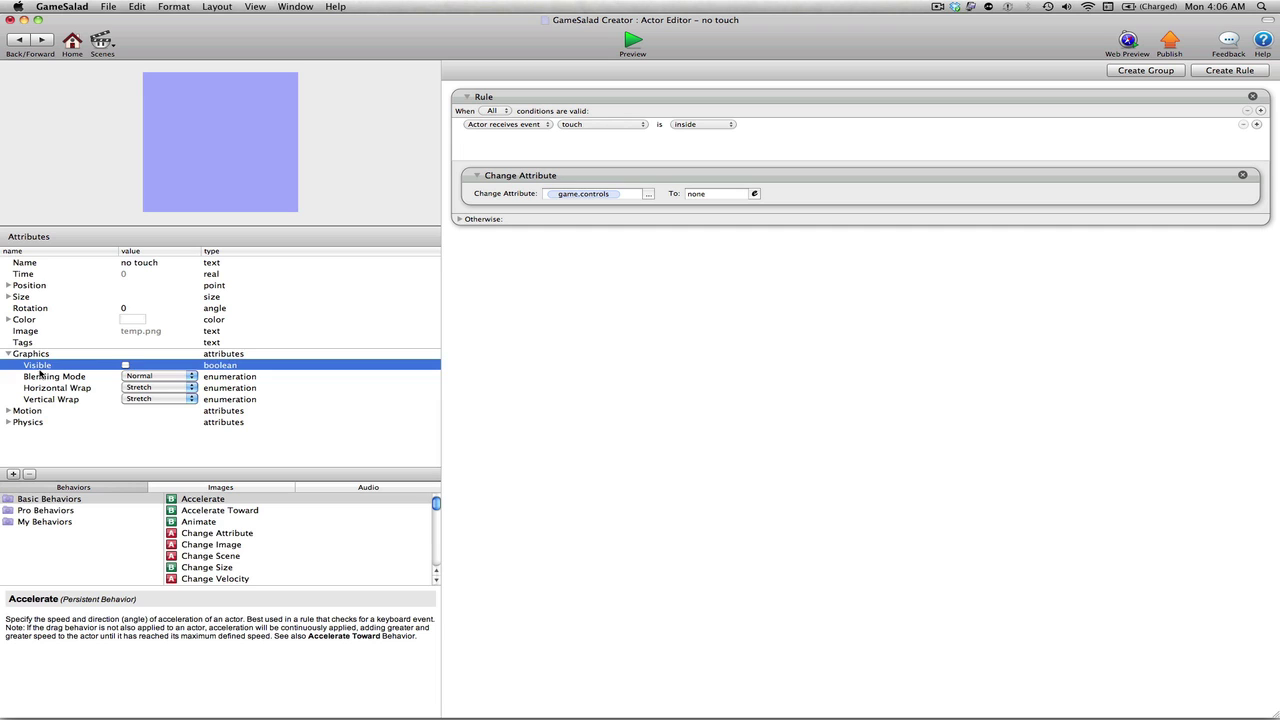
pyautogui.click(17, 40)
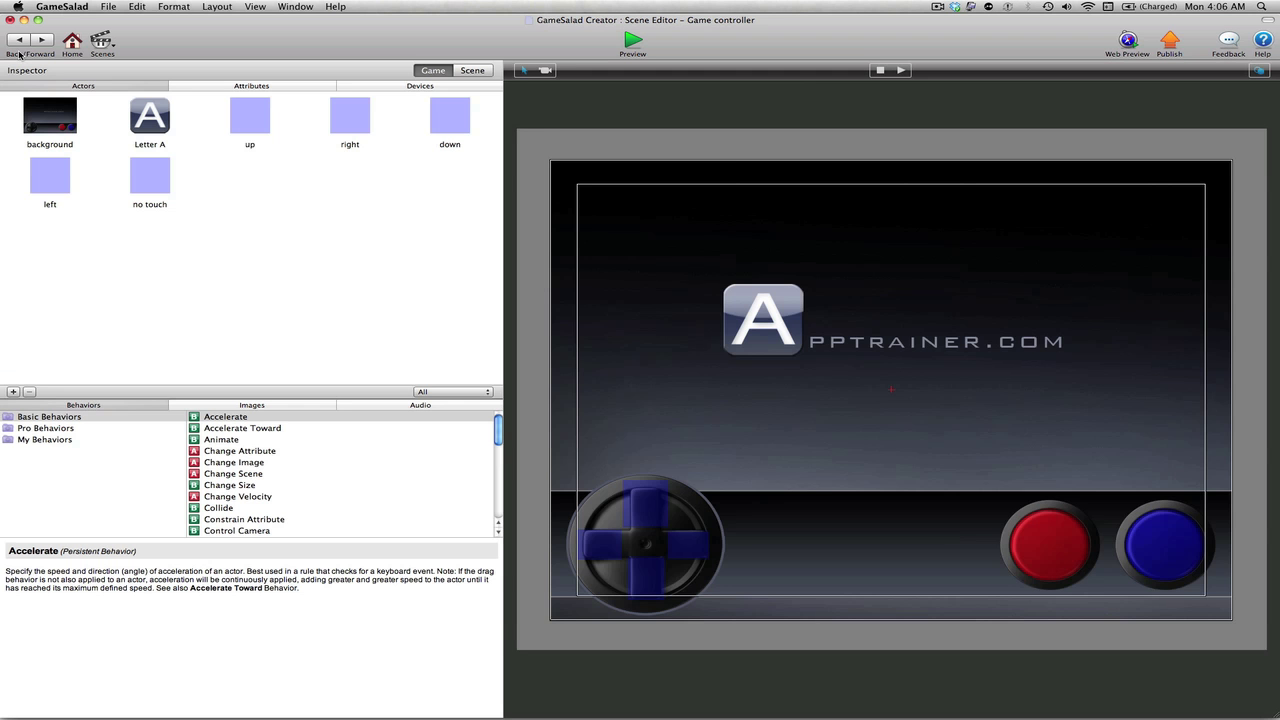
# Make the up actor invisible in its graphics attributes and return to the scene
pyautogui.doubleClick(241, 125)
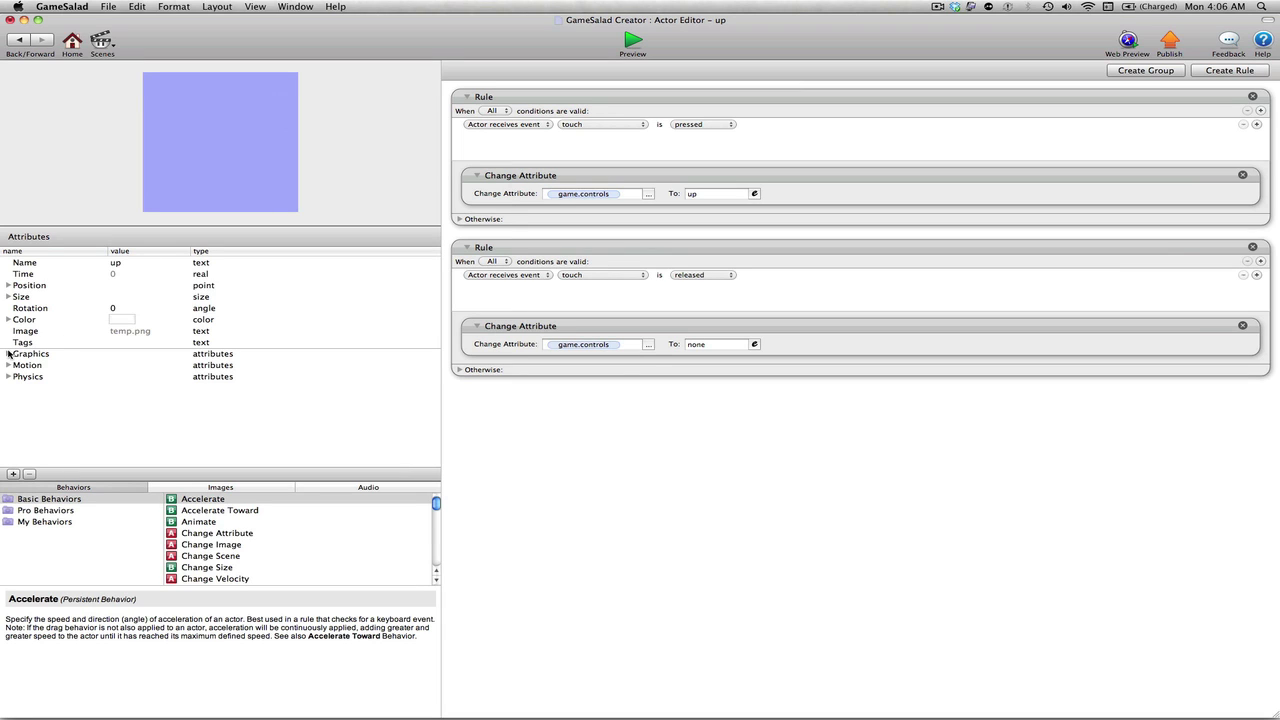
pyautogui.click(8, 353)
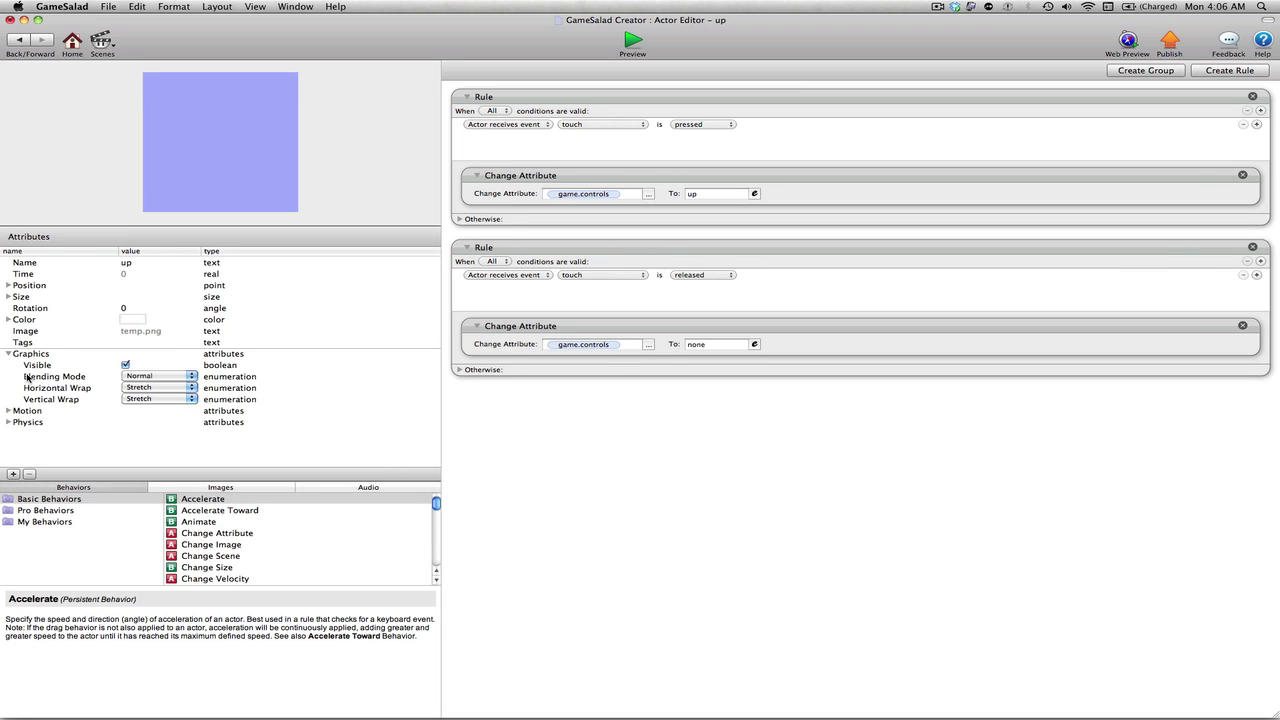
pyautogui.click(125, 365)
pyautogui.click(18, 40)
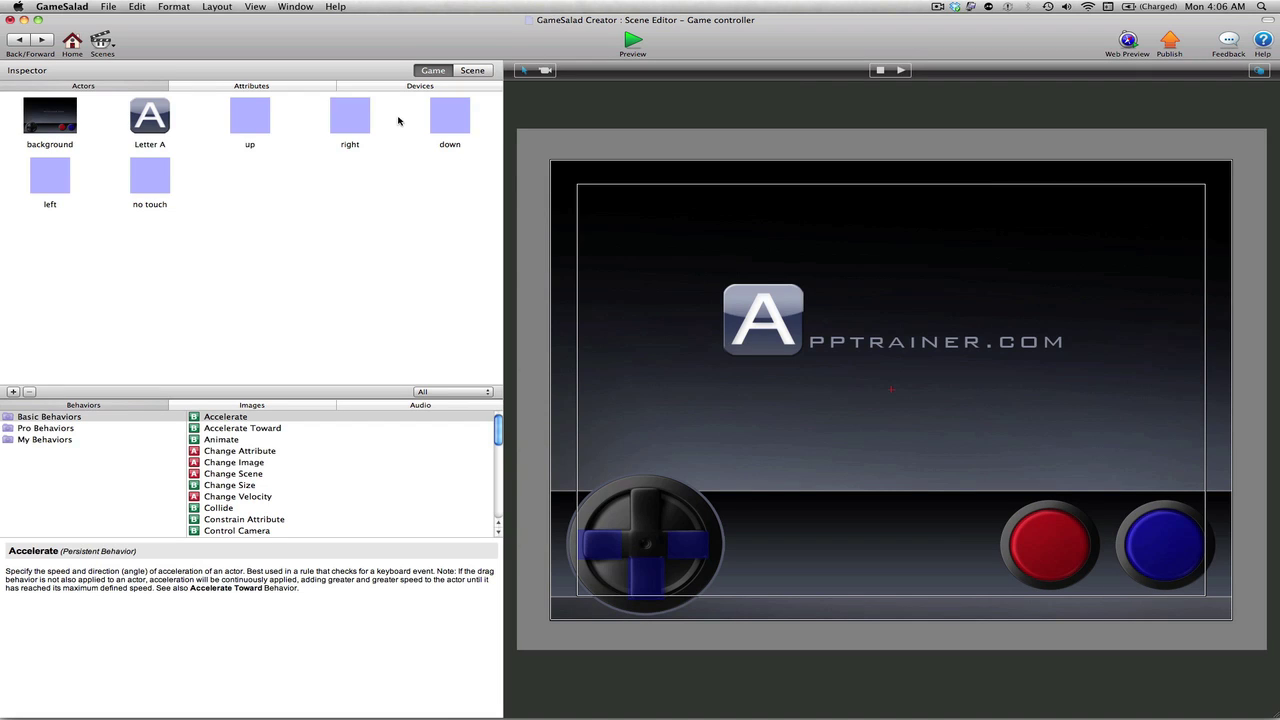
# Make the right actor invisible in its graphics attributes and return to the scene
pyautogui.click(365, 117)
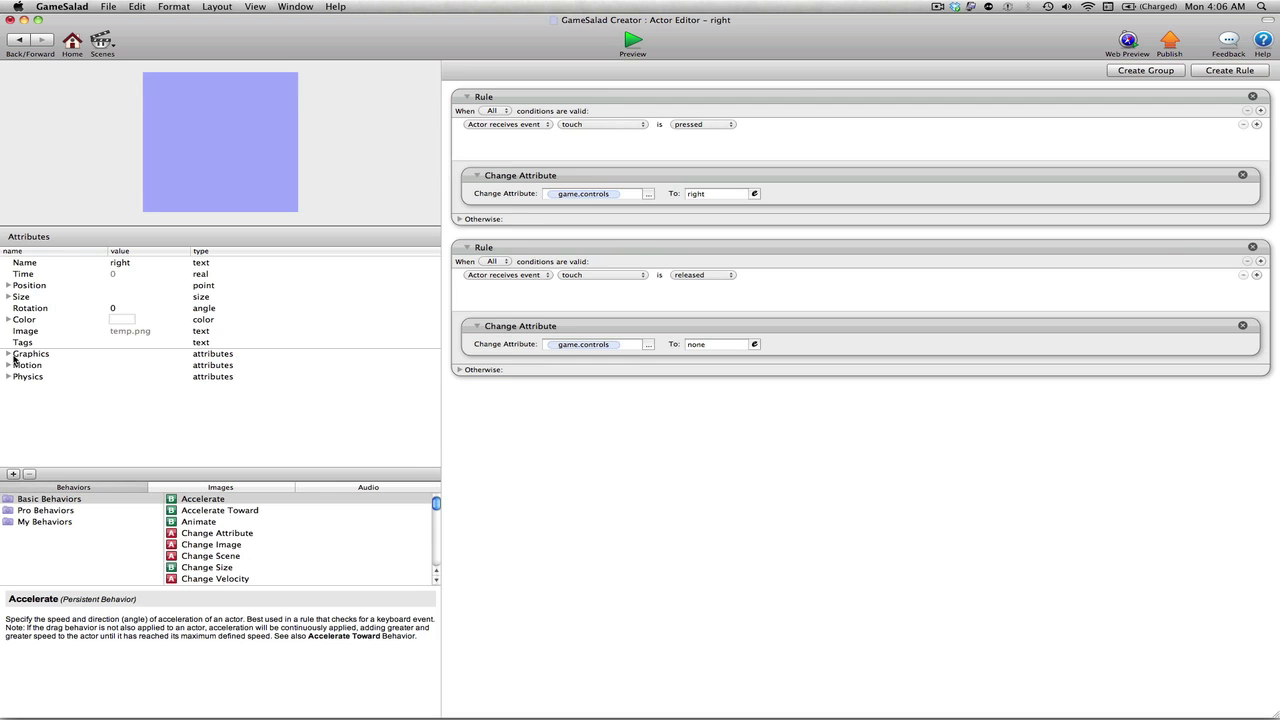
pyautogui.click(9, 354)
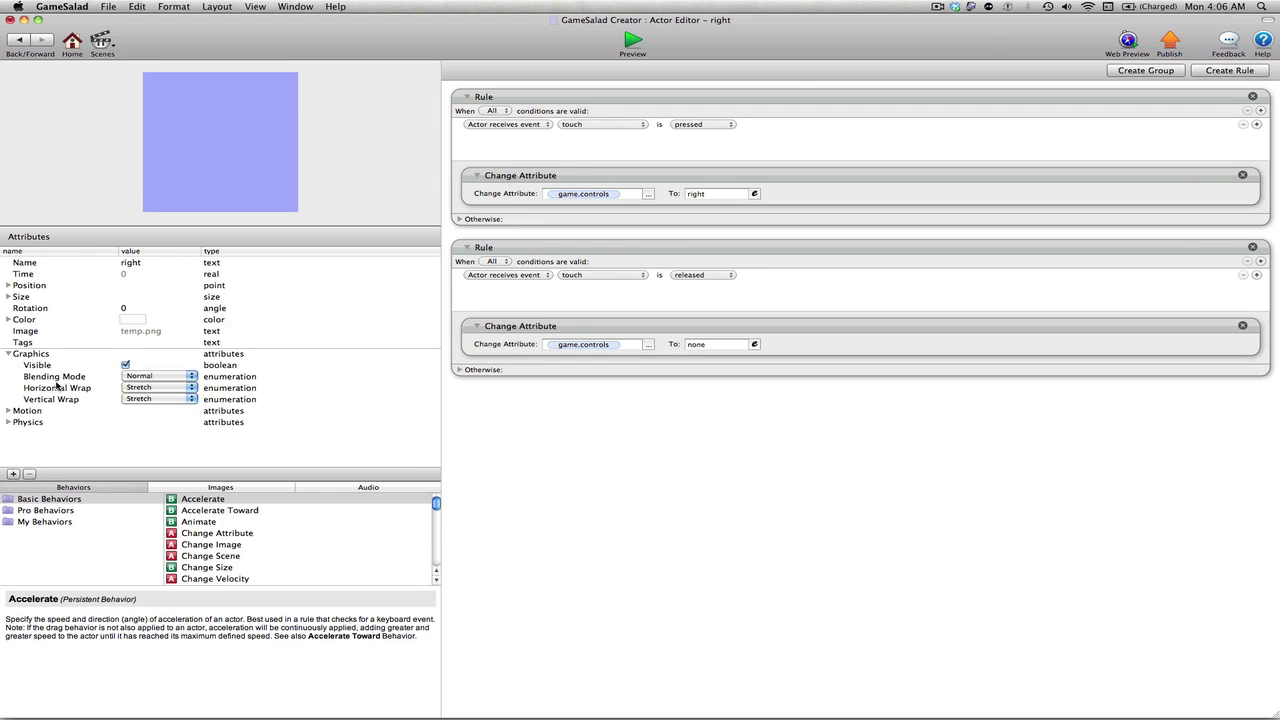
pyautogui.click(125, 365)
pyautogui.click(17, 40)
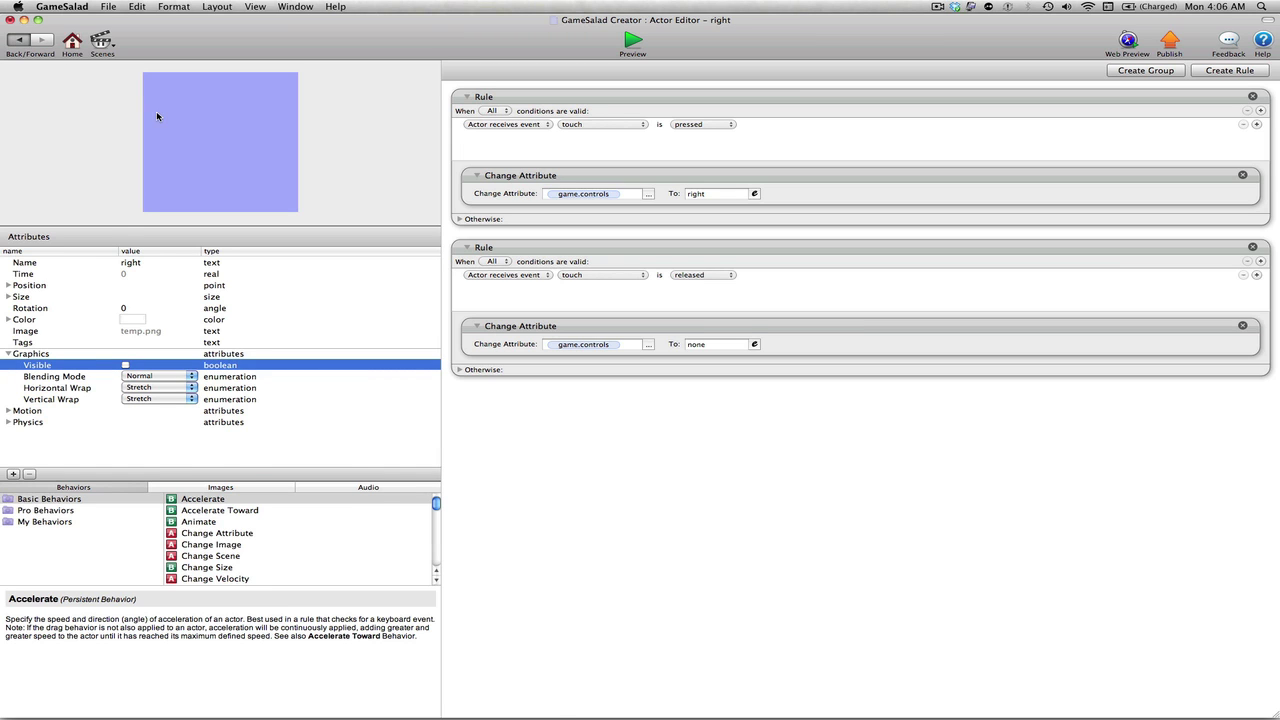
# Make the down actor invisible in its graphics attributes and return to the scene
pyautogui.click(431, 128)
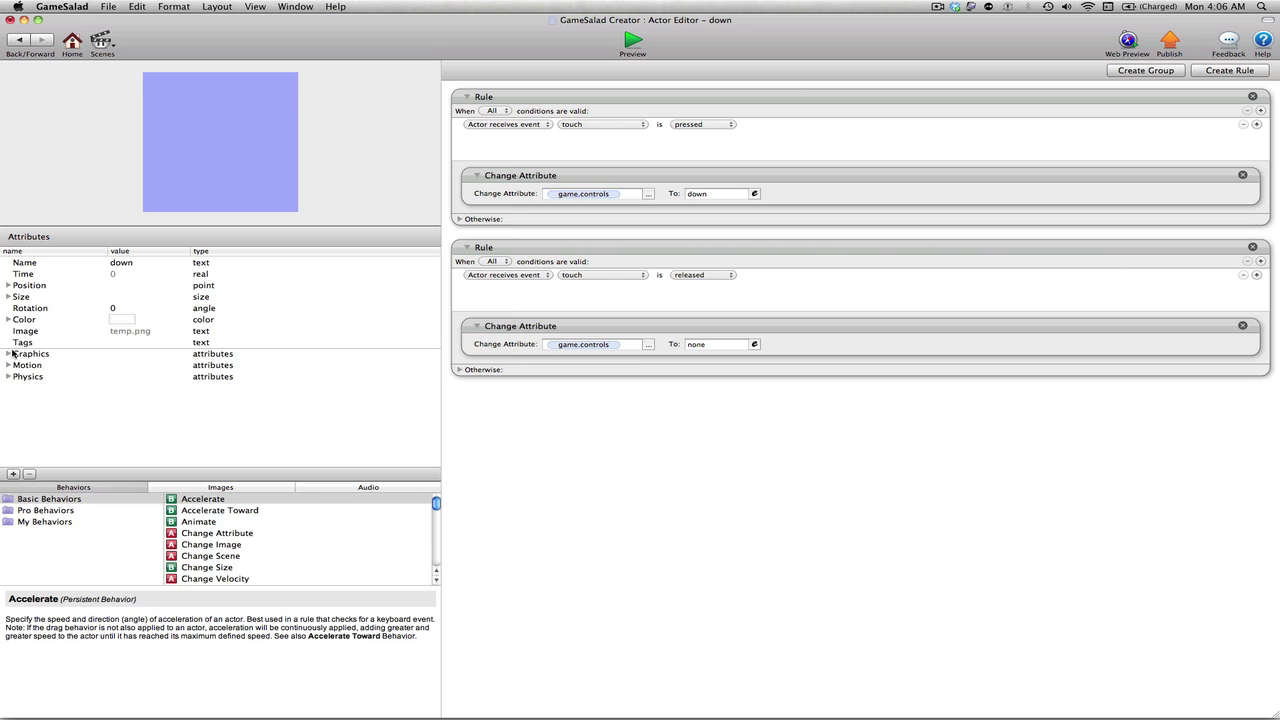
pyautogui.click(13, 353)
pyautogui.click(9, 354)
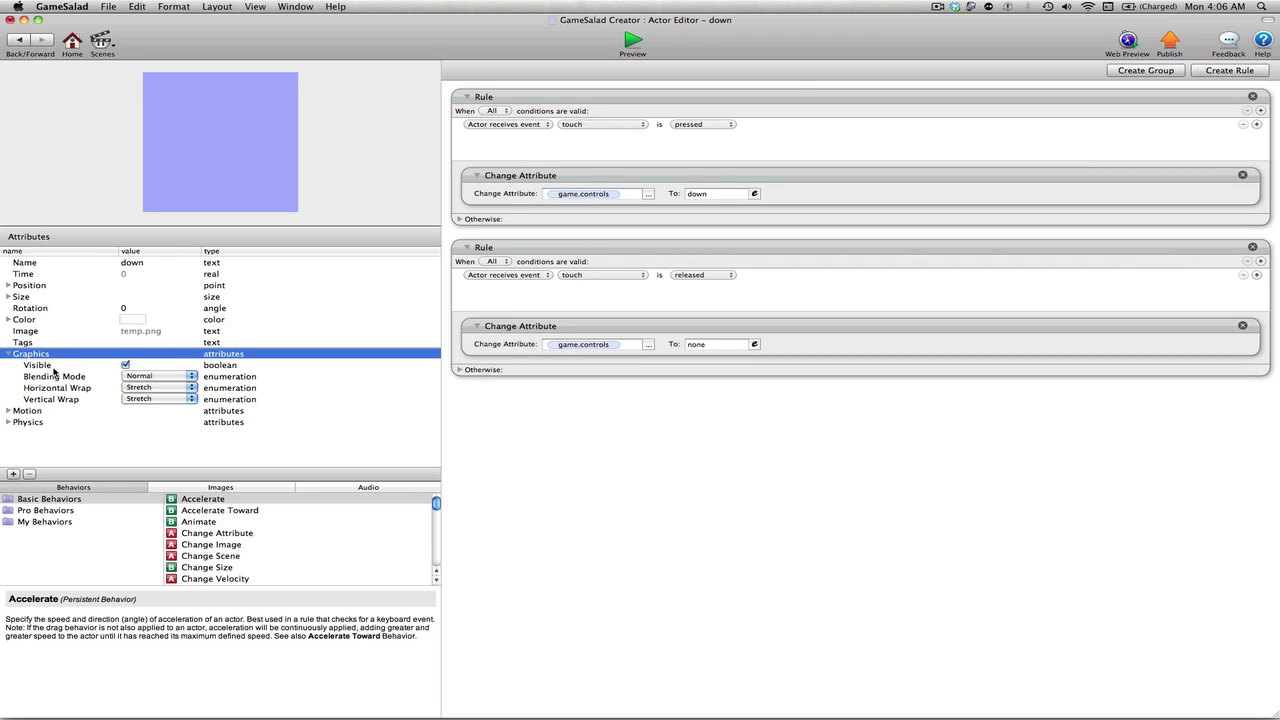
pyautogui.click(125, 365)
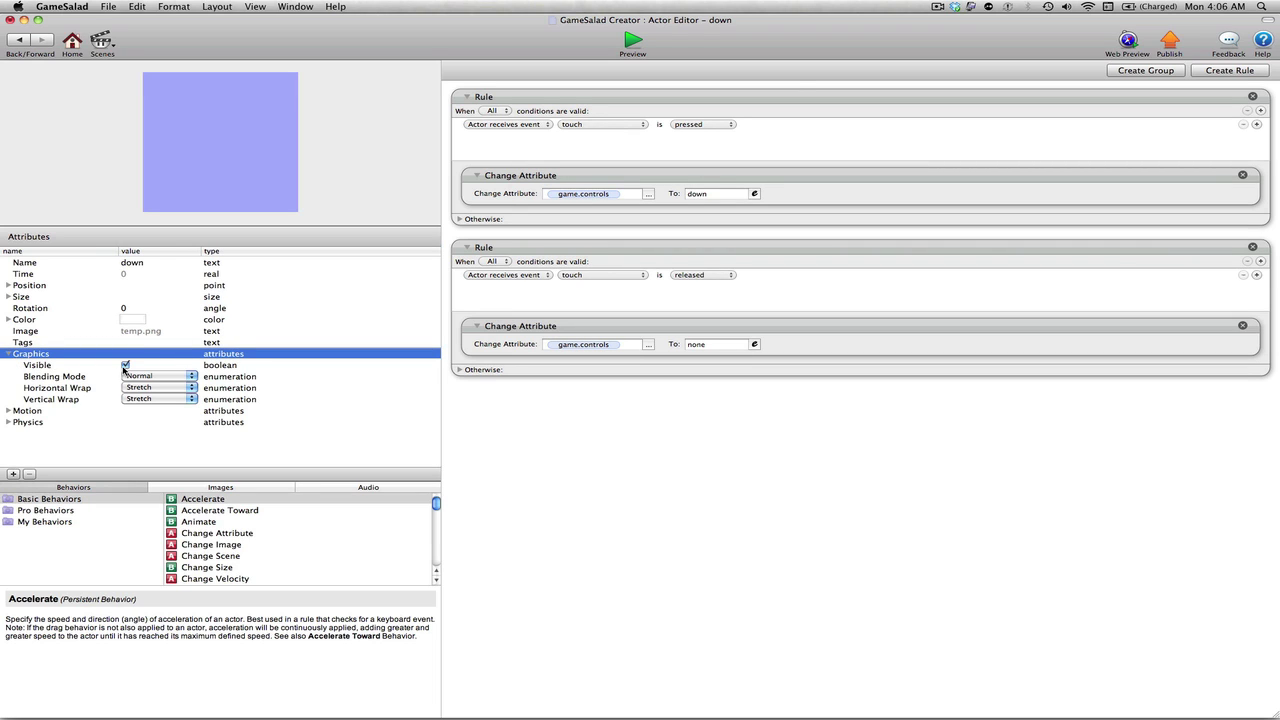
pyautogui.click(19, 41)
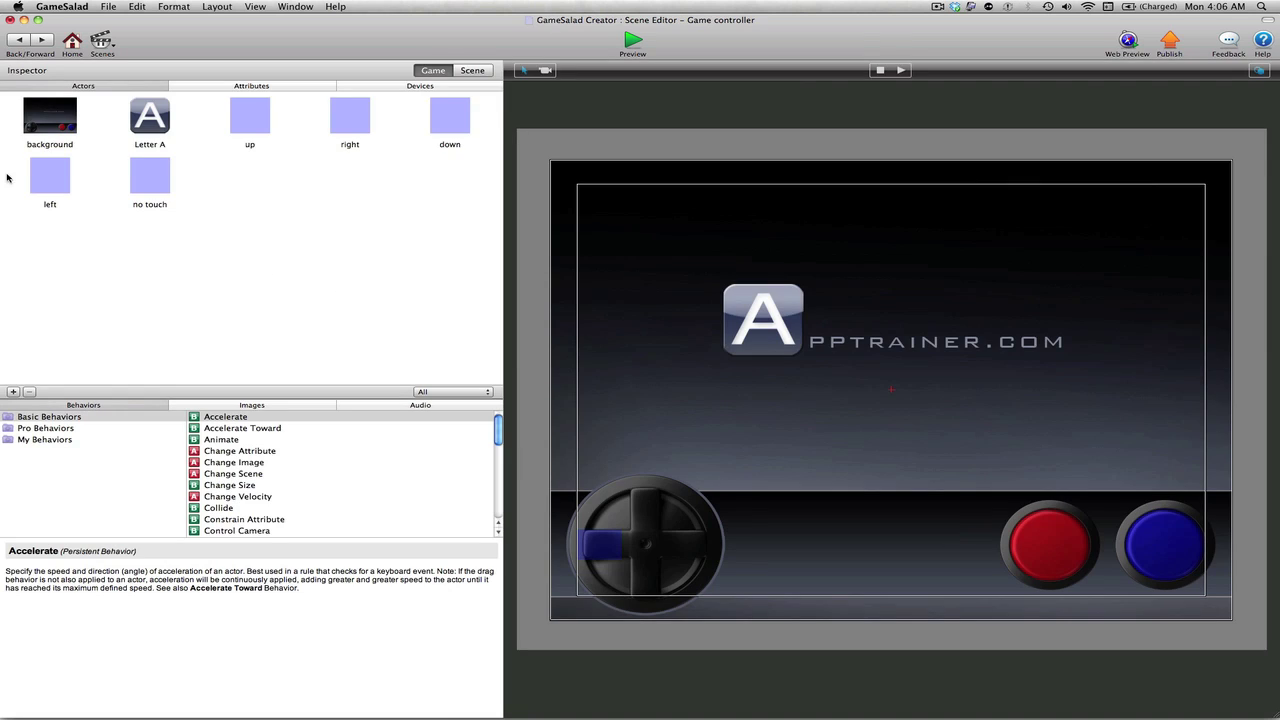
# Make the left actor invisible in its graphics attributes and return to the scene
pyautogui.click(43, 179)
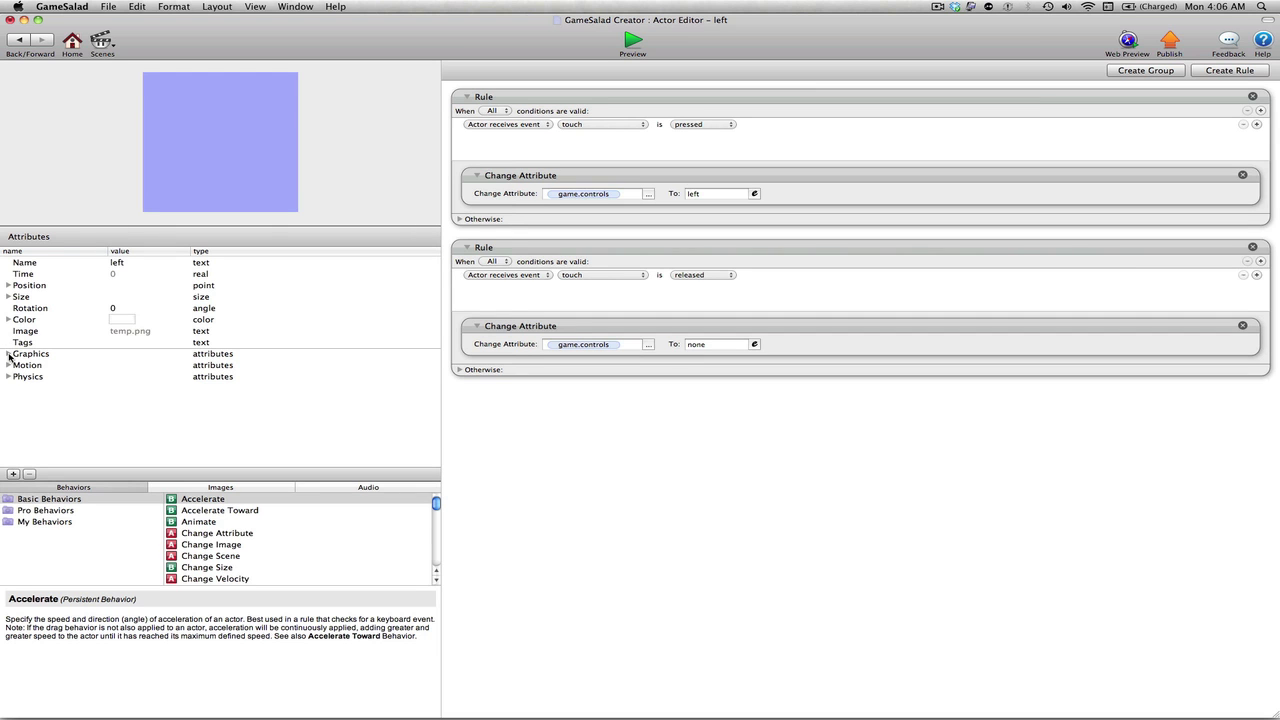
pyautogui.click(8, 354)
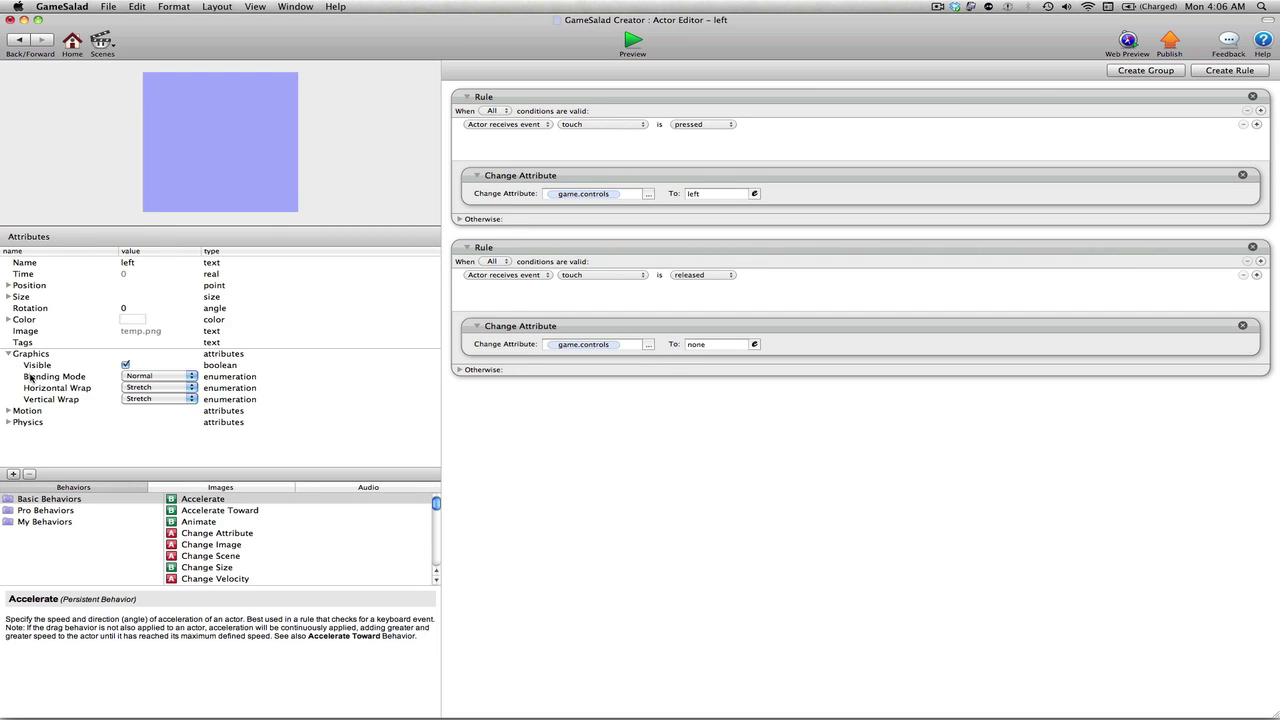
pyautogui.click(125, 365)
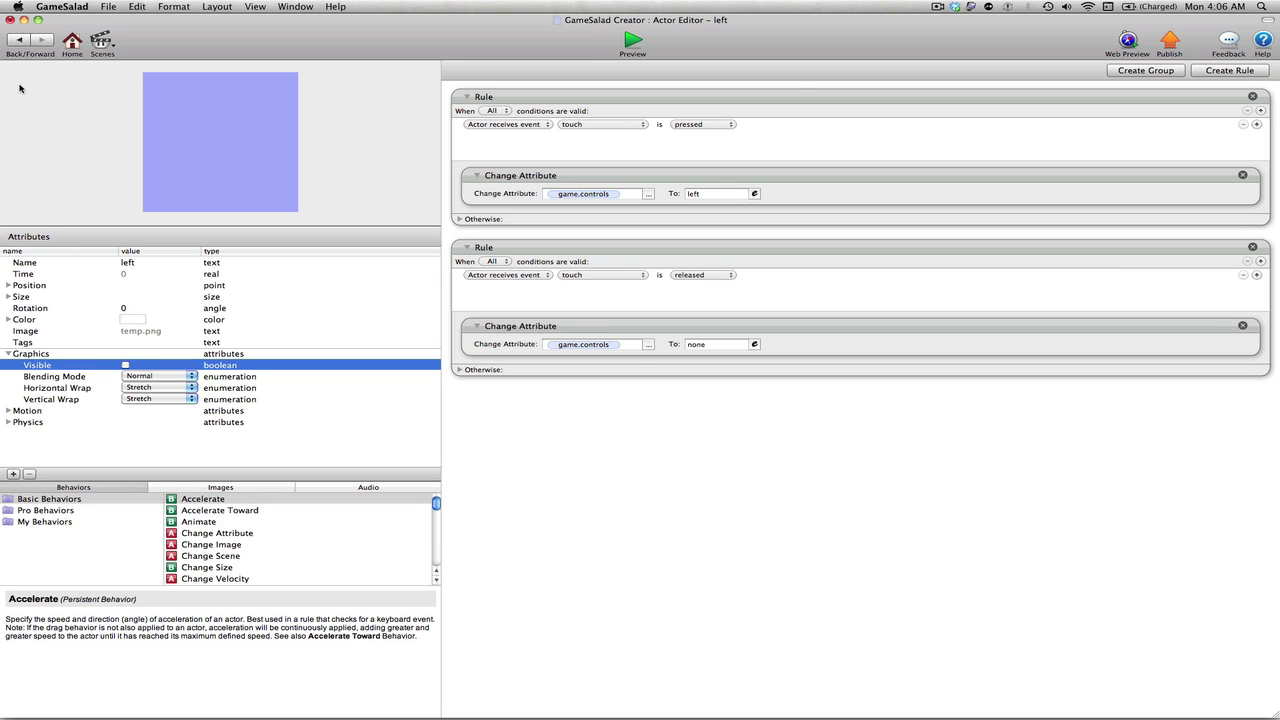
pyautogui.click(10, 40)
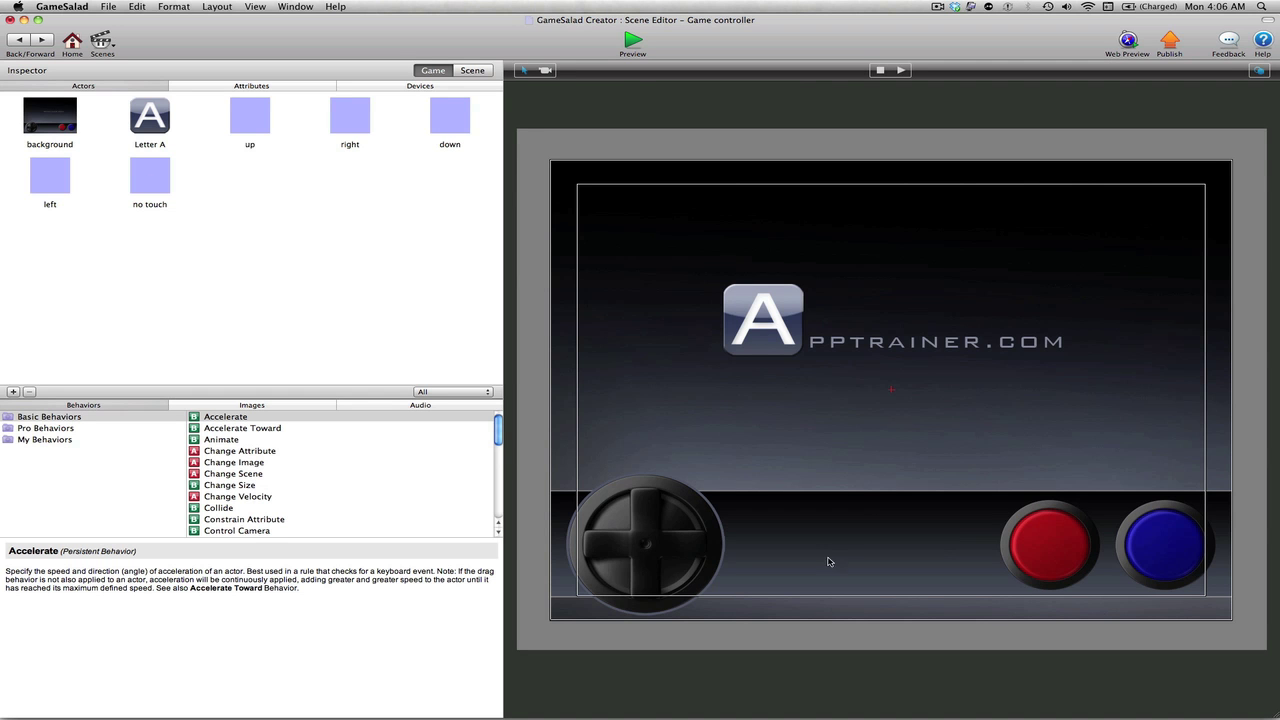
# Preview the game and test moving the letter A with all four arms of the directional pad
pyautogui.click(635, 40)
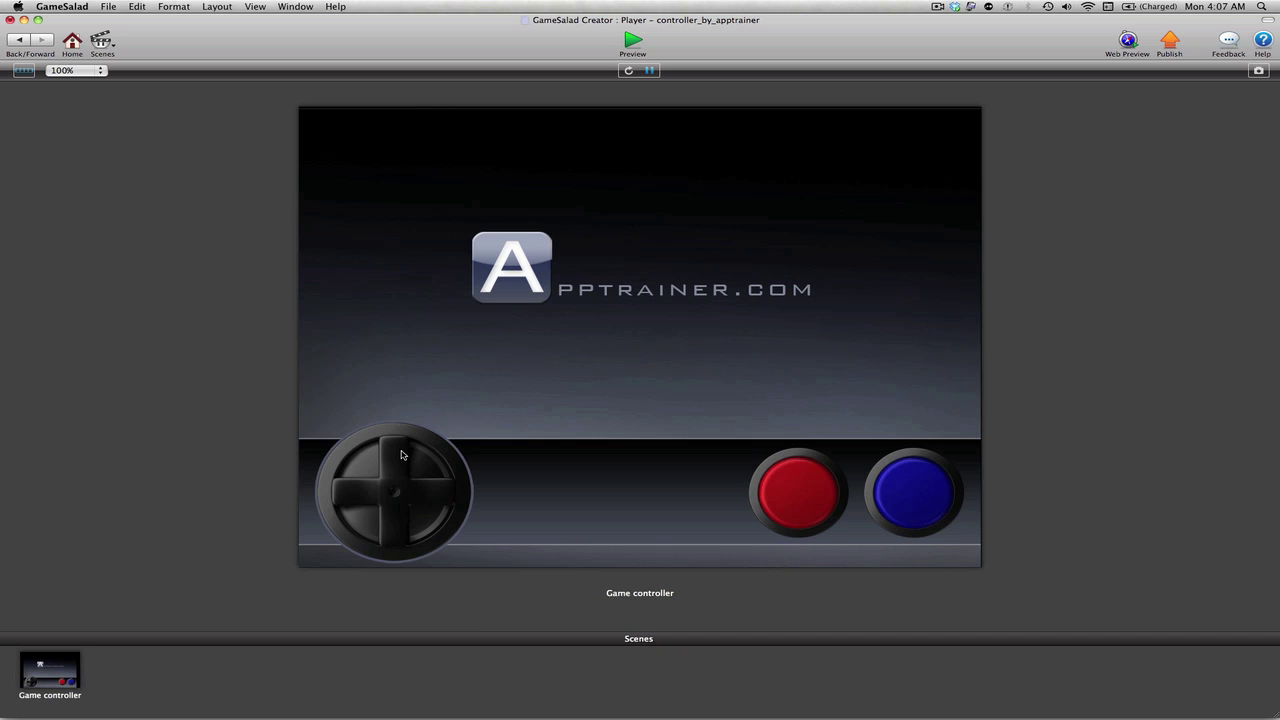
pyautogui.moveTo(401, 455); pyautogui.dragTo(401, 456)
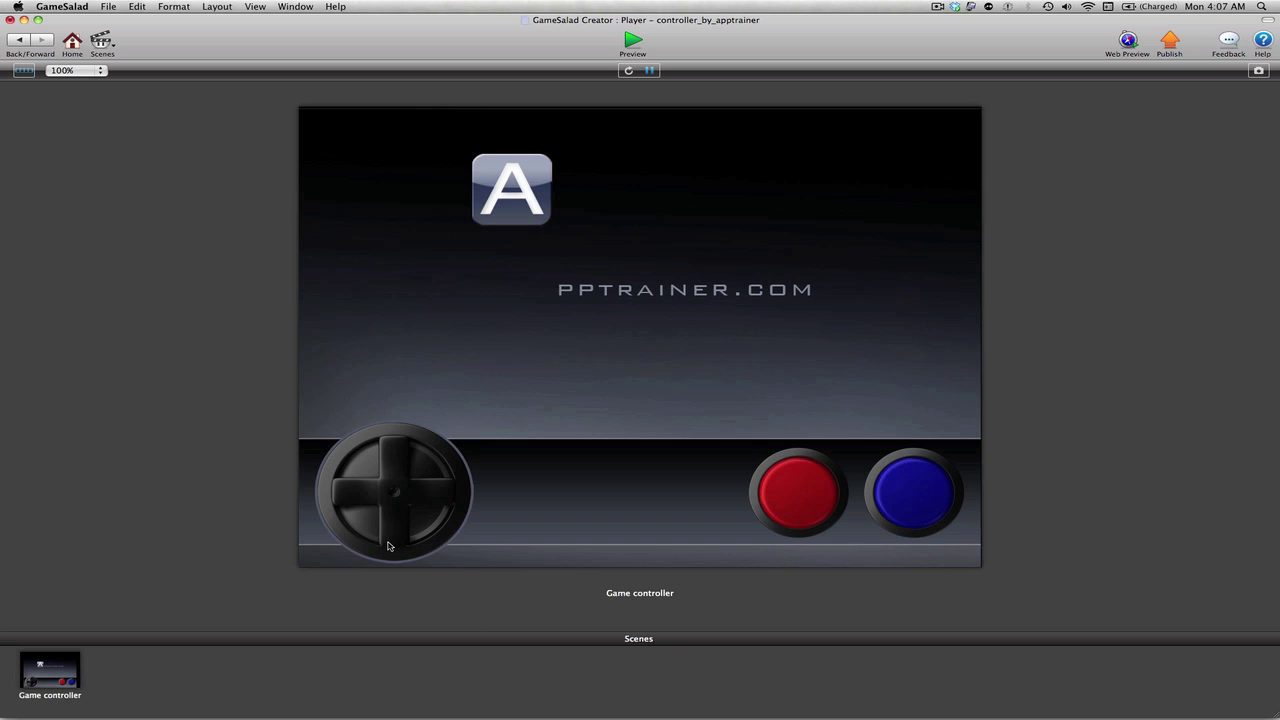
pyautogui.moveTo(389, 546); pyautogui.dragTo(389, 546)
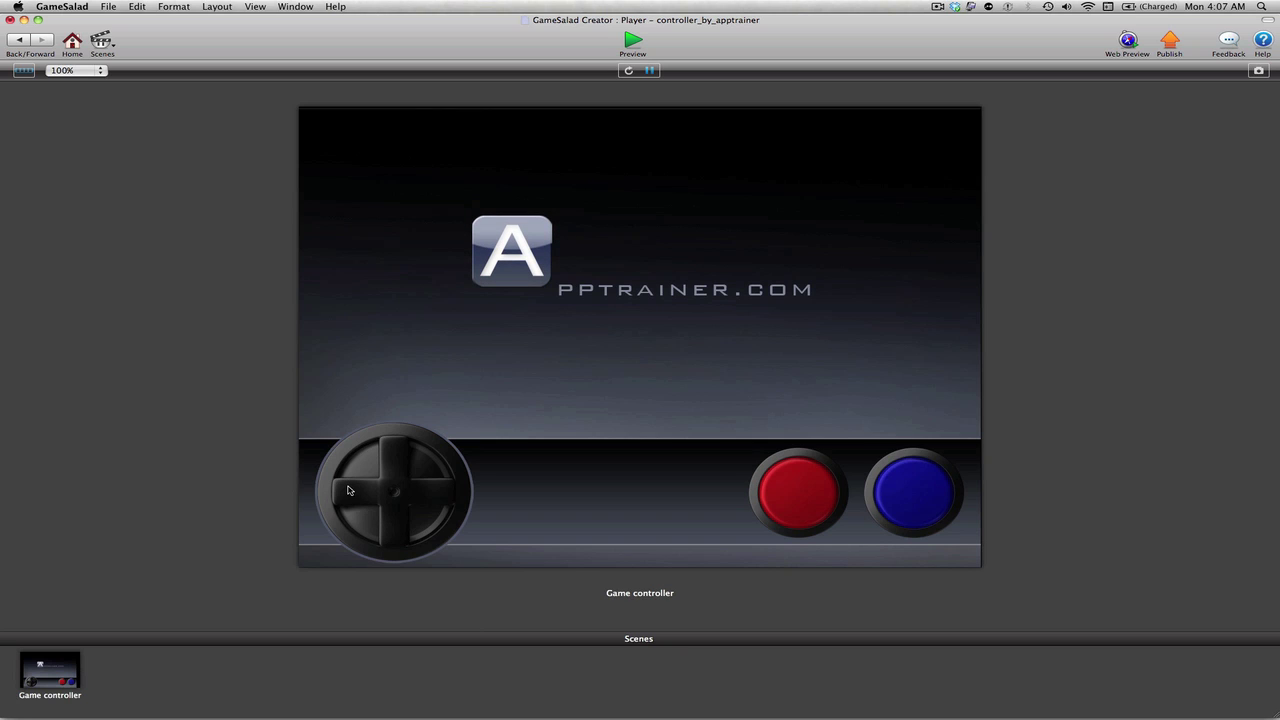
pyautogui.moveTo(349, 490); pyautogui.dragTo(349, 490)
pyautogui.moveTo(446, 494); pyautogui.dragTo(446, 494)
pyautogui.moveTo(399, 548); pyautogui.dragTo(399, 548)
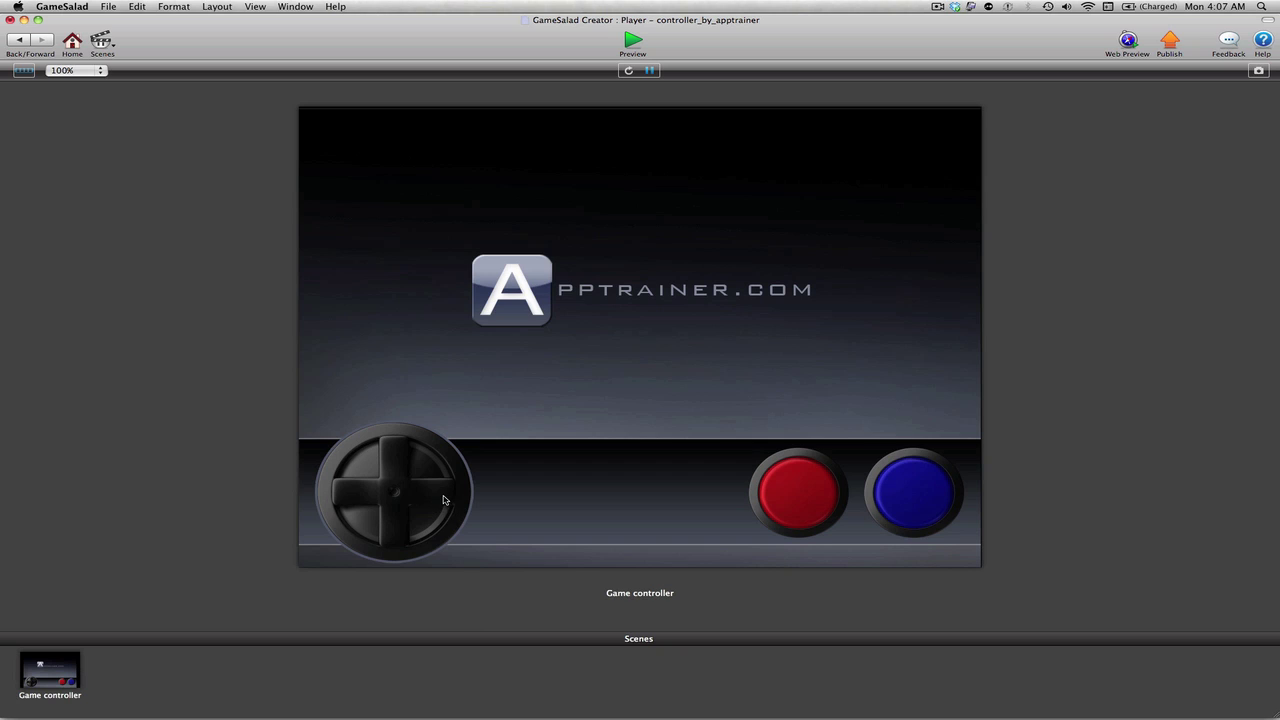
pyautogui.moveTo(445, 499); pyautogui.dragTo(445, 499)
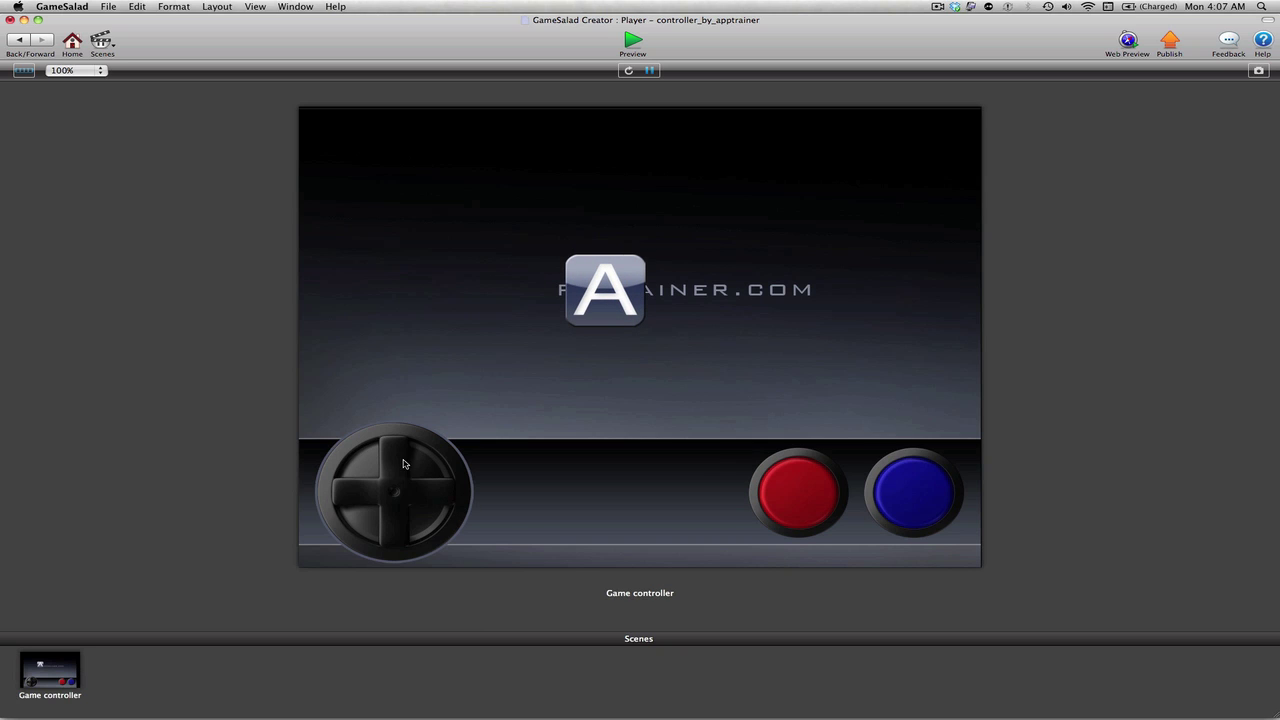
pyautogui.moveTo(392, 457); pyautogui.dragTo(392, 457)
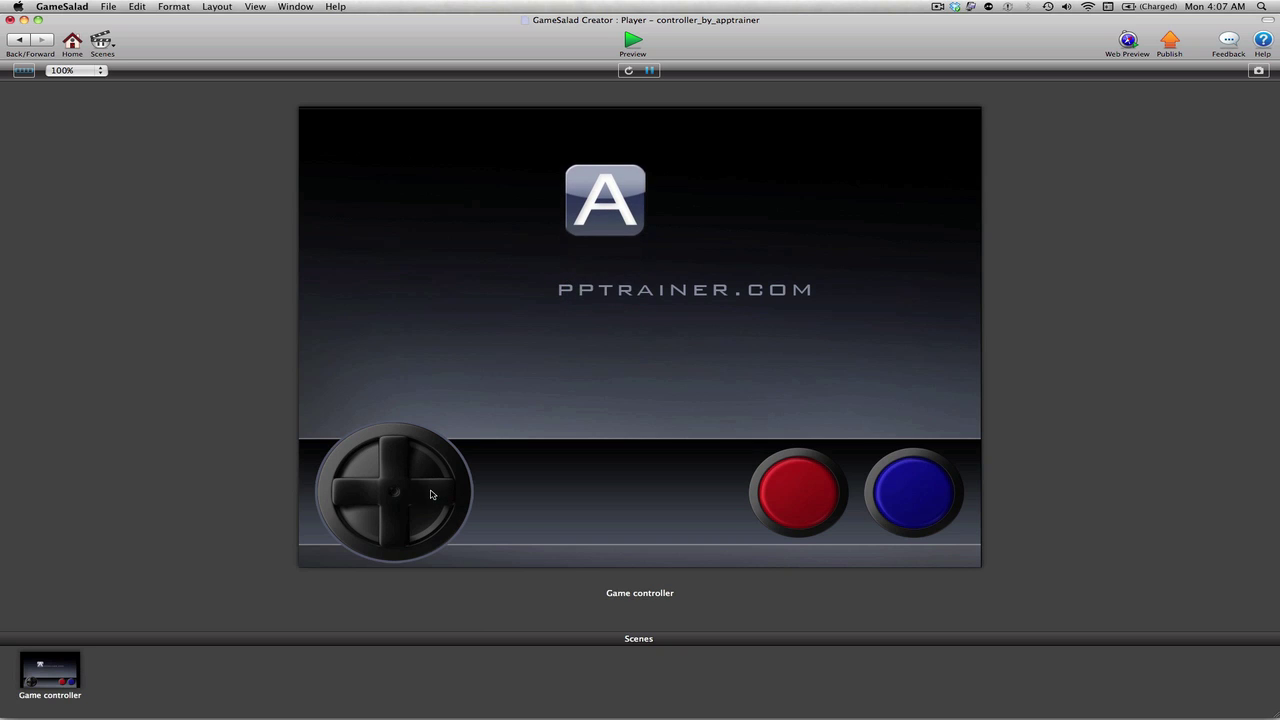
pyautogui.moveTo(436, 496); pyautogui.dragTo(436, 496)
pyautogui.moveTo(397, 540); pyautogui.dragTo(397, 540)
# Test sliding across and off the directional pad's left and right arms, and return to the scene editor
pyautogui.moveTo(356, 500); pyautogui.dragTo(533, 496)
pyautogui.moveTo(454, 496)
pyautogui.mouseDown()
pyautogui.moveTo(500, 497)
pyautogui.moveTo(463, 496)
pyautogui.mouseUp()
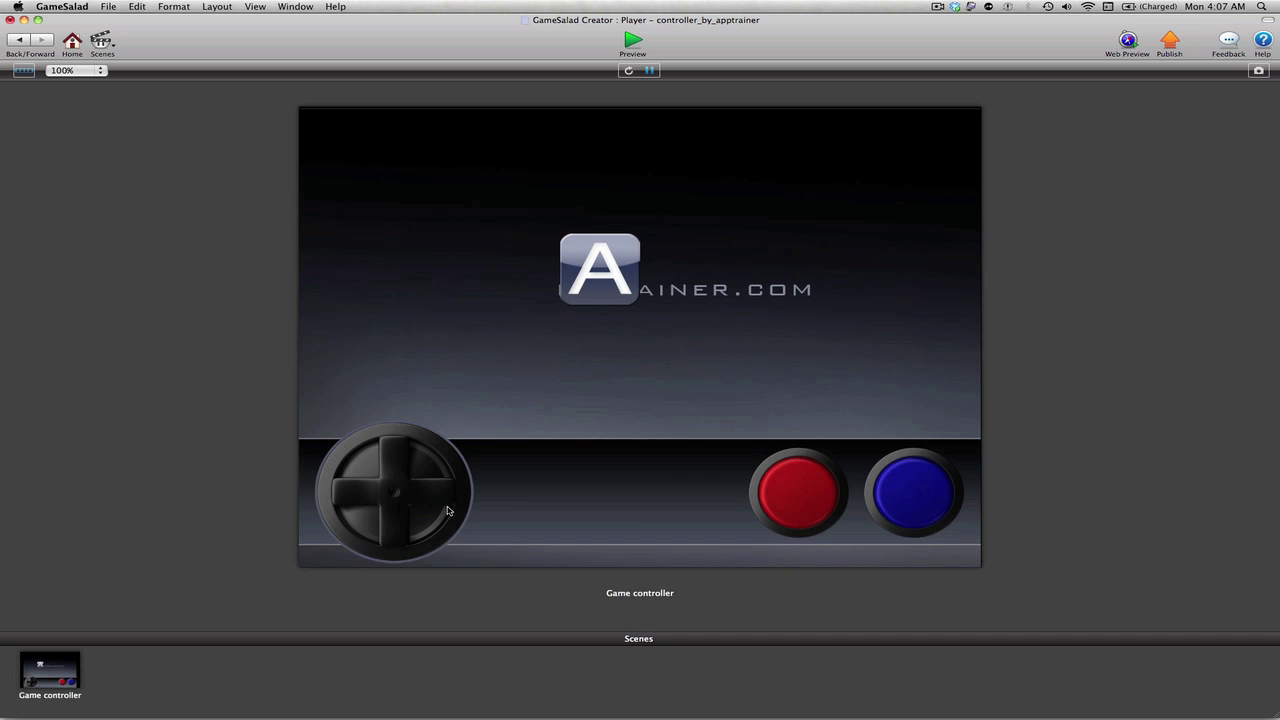
pyautogui.moveTo(335, 491); pyautogui.dragTo(350, 500)
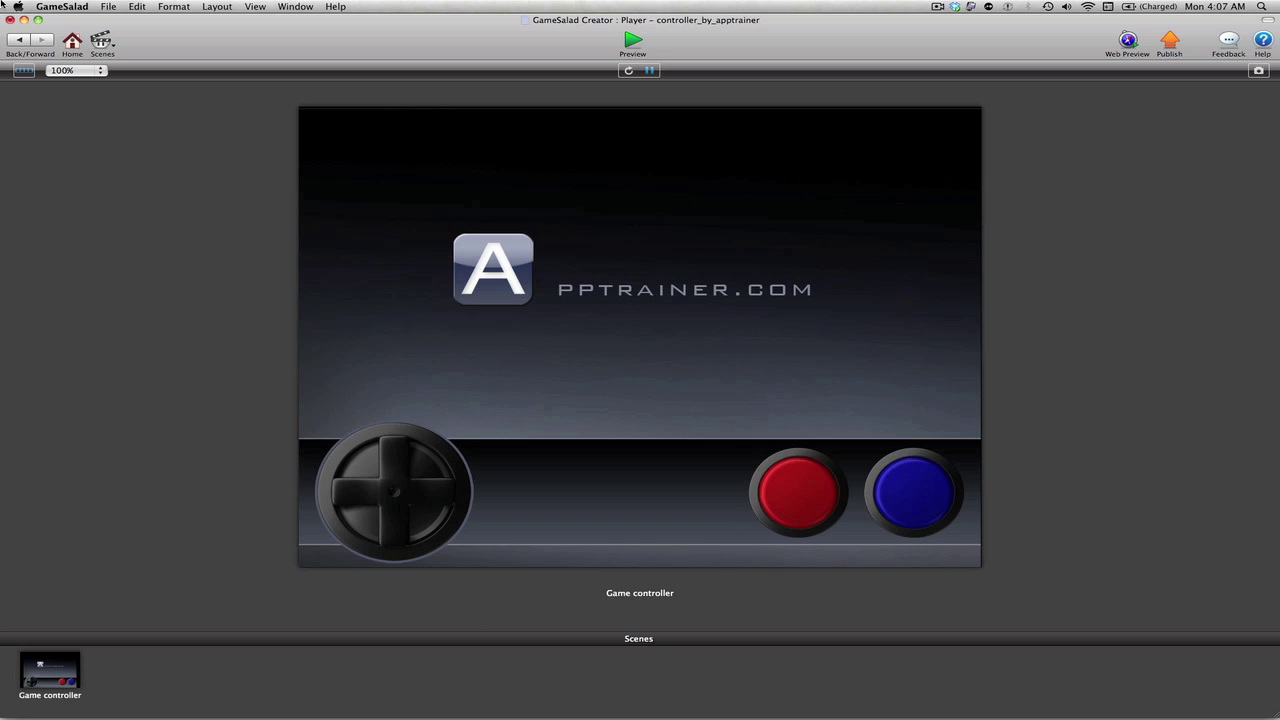
pyautogui.click(21, 42)
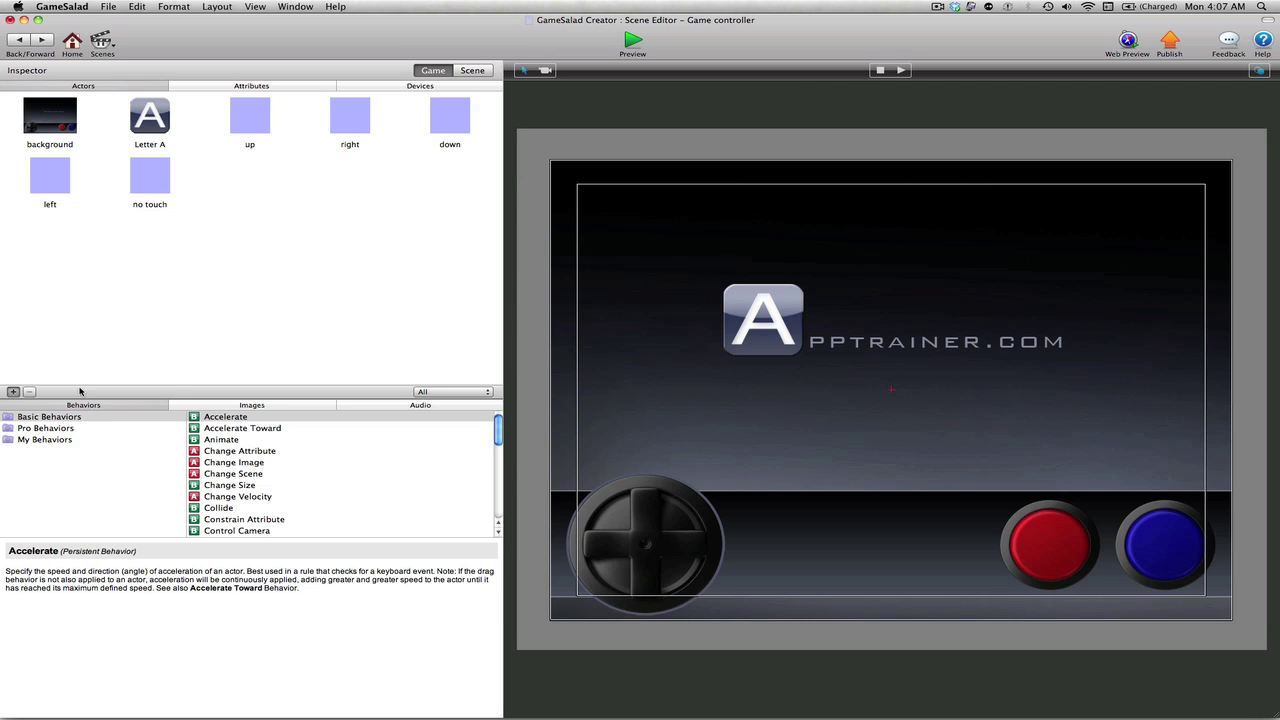
# Add a new actor to the game and name it "red"
pyautogui.doubleClick(247, 206)
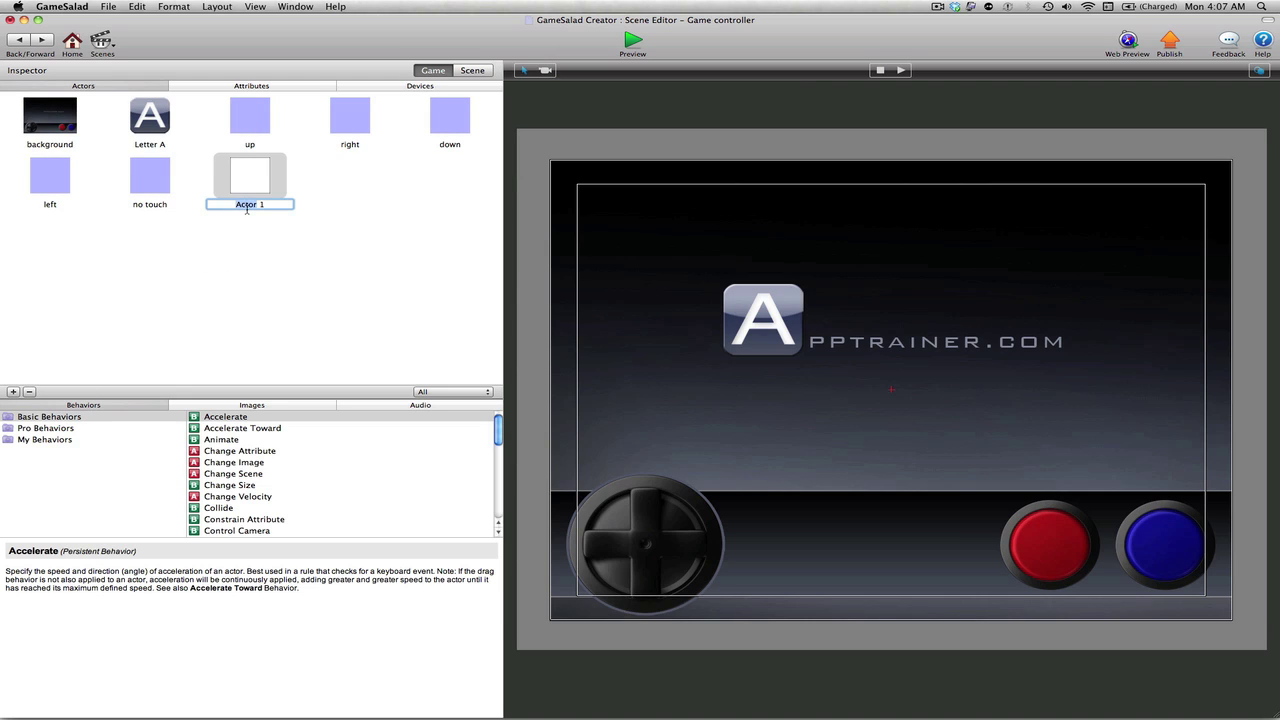
pyautogui.write('red')
pyautogui.click(247, 275)
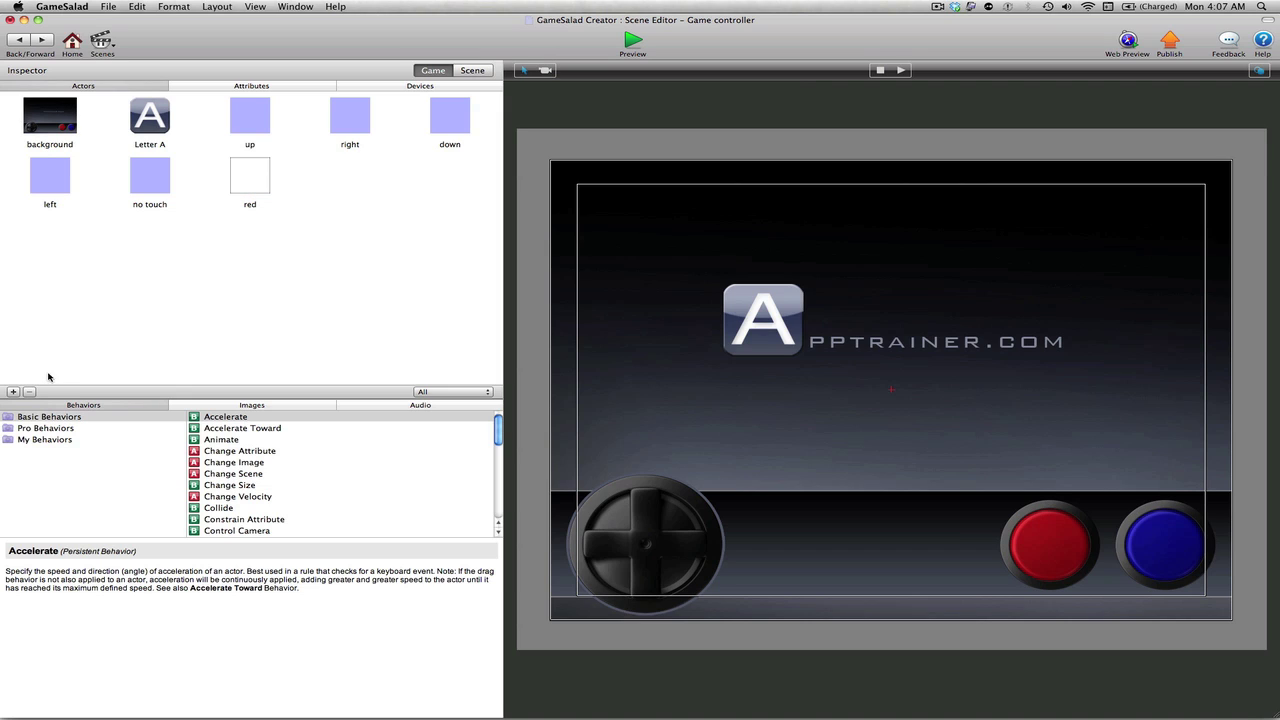
# Add another new actor to the game and name it "blue"
pyautogui.click(13, 392)
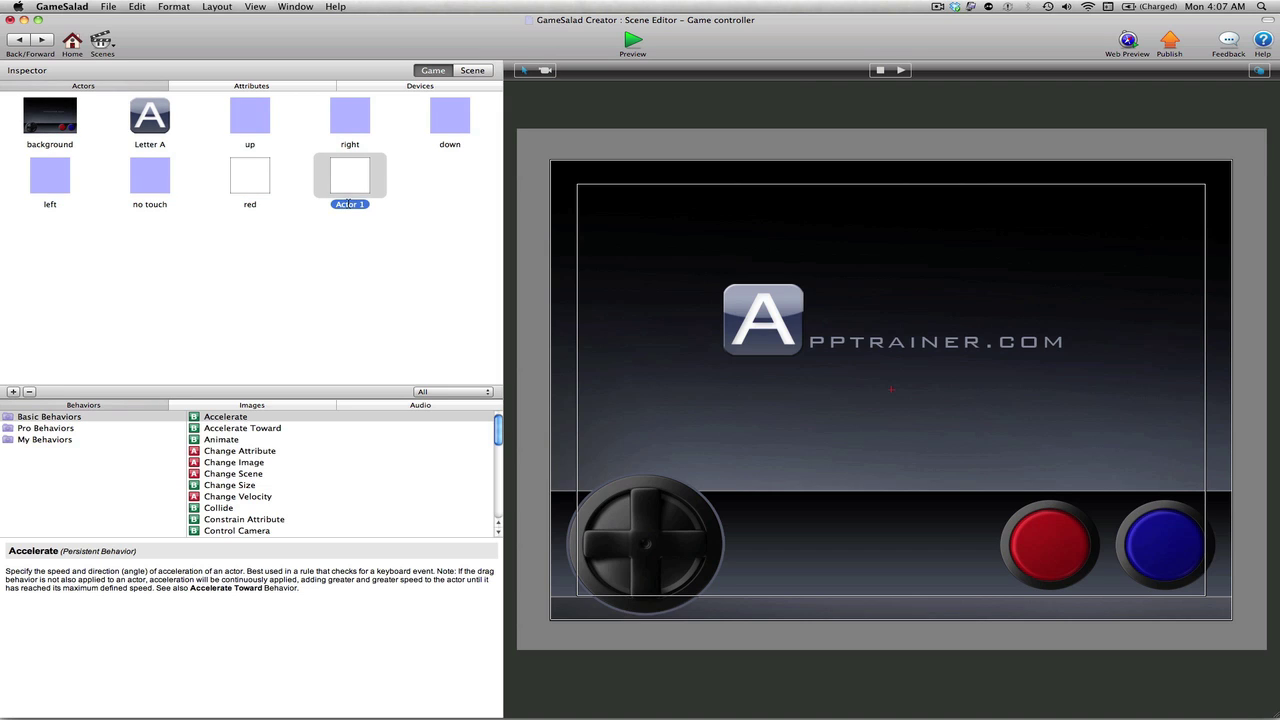
pyautogui.click(348, 203)
pyautogui.write('bl')
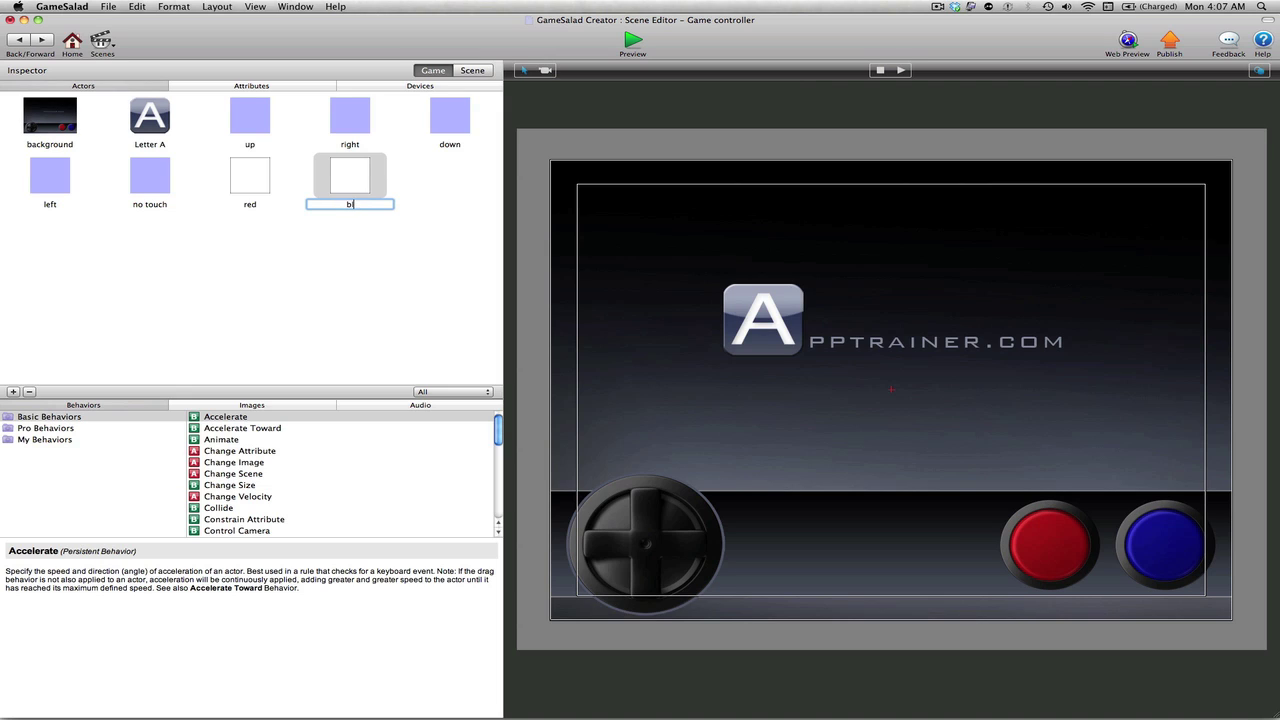
pyautogui.write('ue')
pyautogui.click(244, 368)
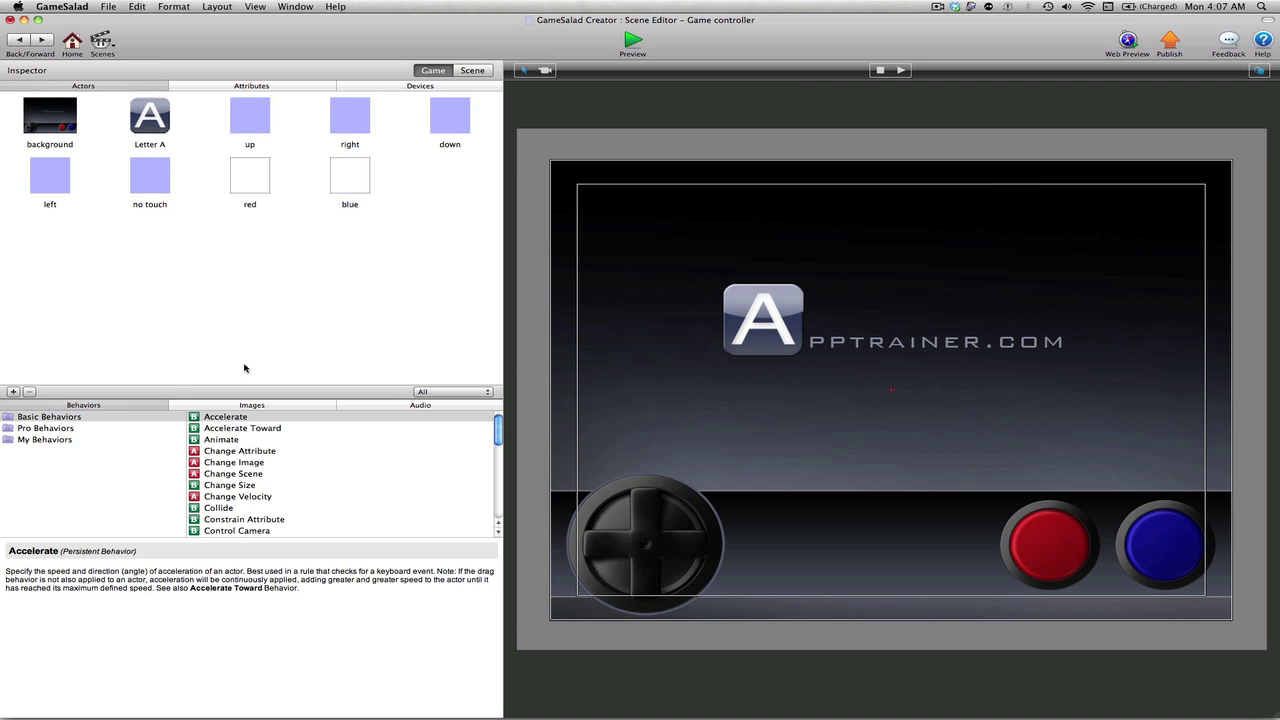
# Assign the temp image to both the red and the blue actor
pyautogui.click(218, 405)
pyautogui.moveTo(169, 443); pyautogui.dragTo(244, 190)
pyautogui.moveTo(178, 437); pyautogui.dragTo(358, 180)
# Place the red actor over the red button and the blue actor over the blue button, sizing each to cover its button
pyautogui.moveTo(257, 171); pyautogui.dragTo(1093, 583)
pyautogui.click(1047, 562)
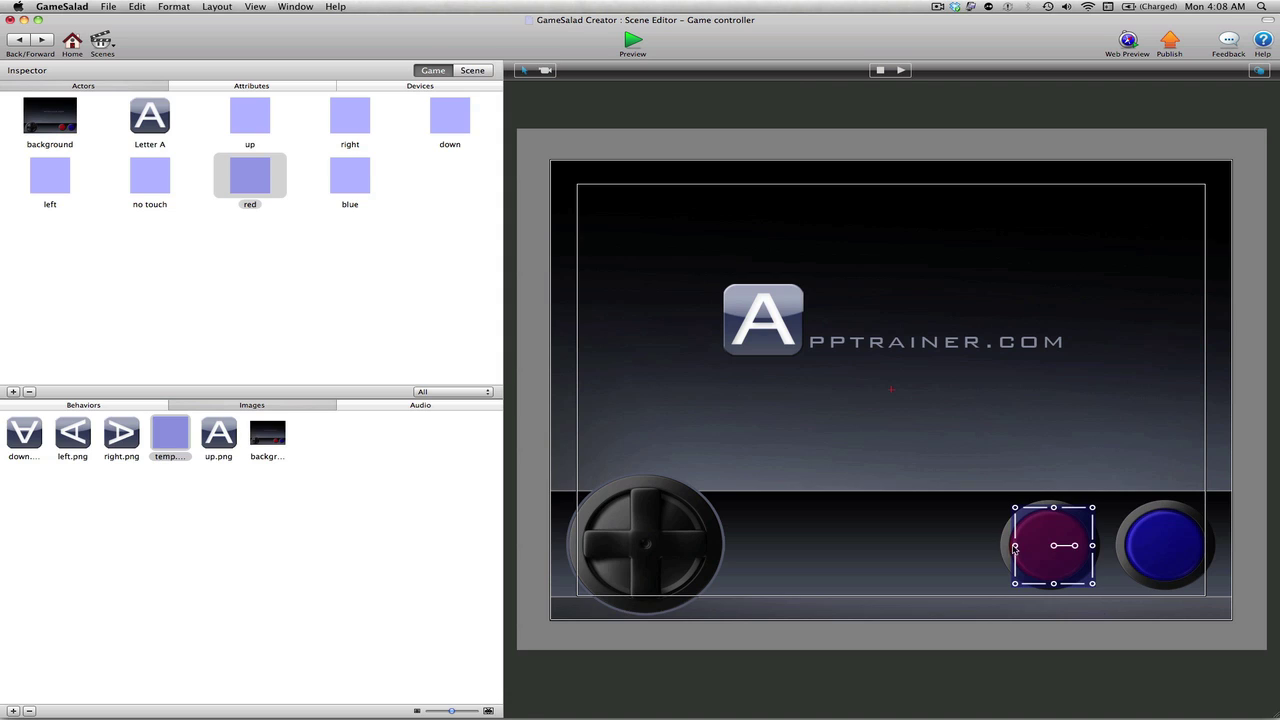
pyautogui.moveTo(1015, 545)
pyautogui.mouseDown()
pyautogui.moveTo(1000, 545)
pyautogui.moveTo(1013, 545)
pyautogui.mouseUp()
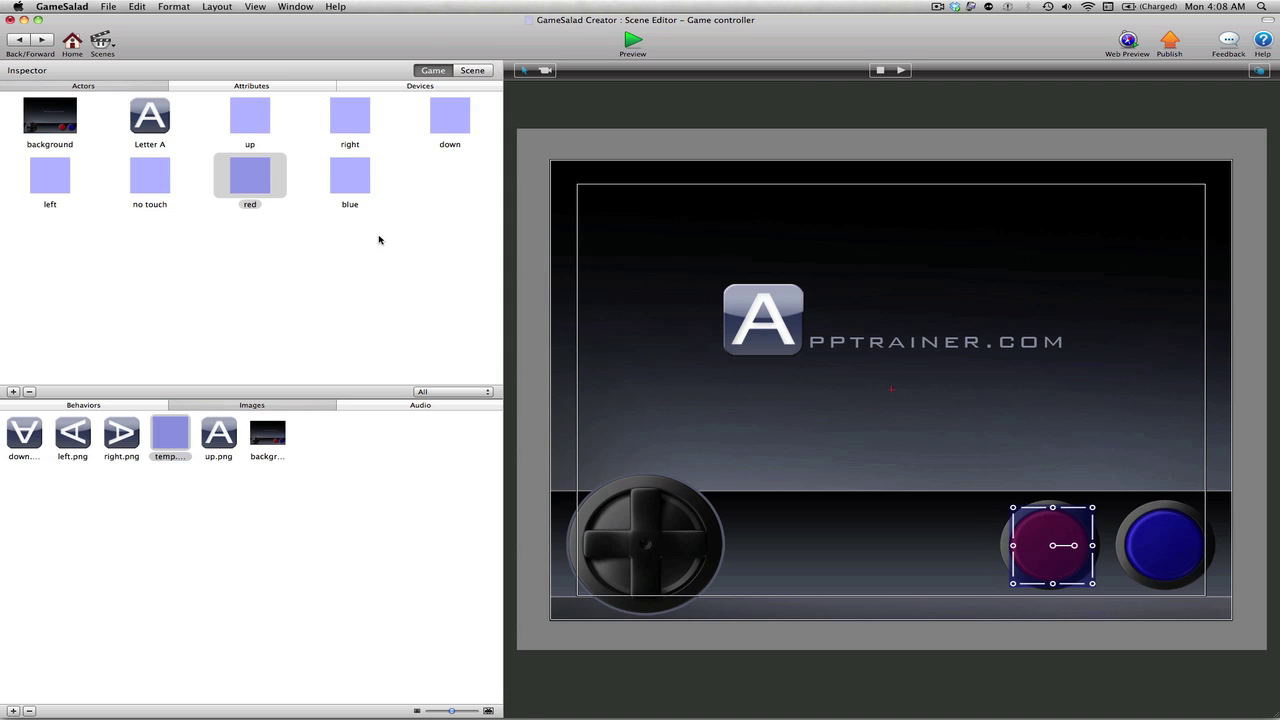
pyautogui.moveTo(334, 171); pyautogui.dragTo(1216, 593)
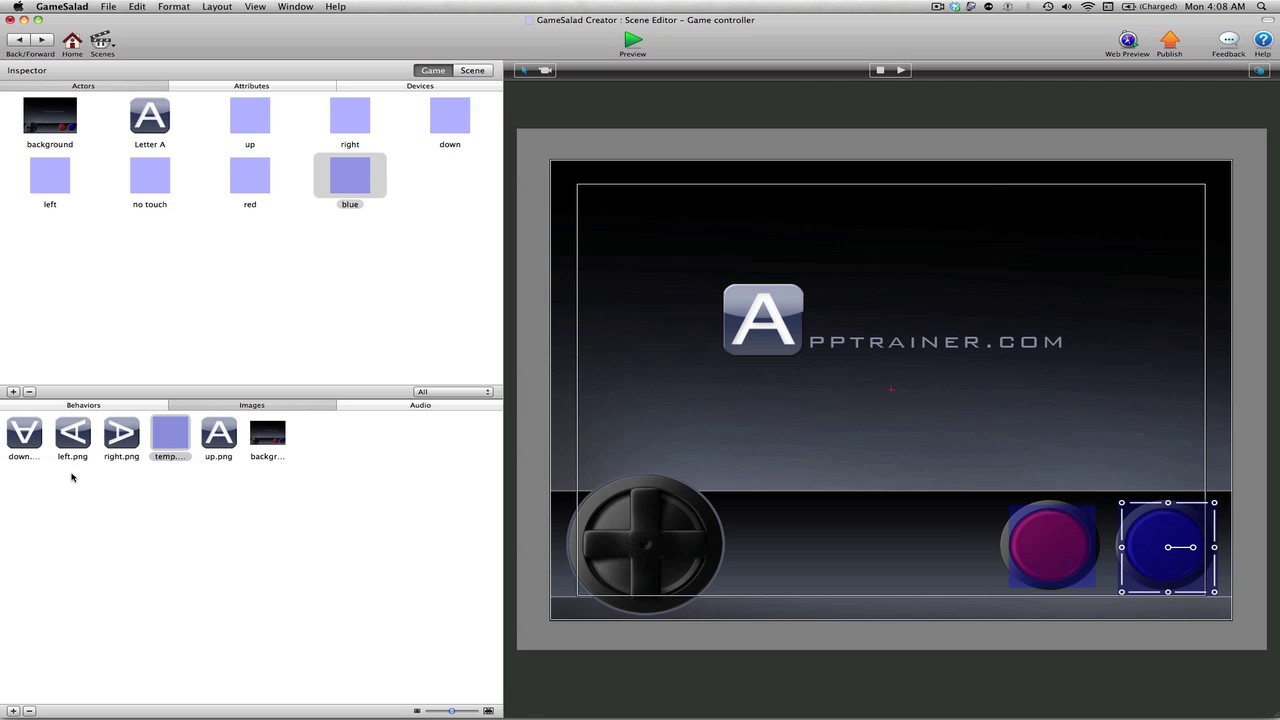
# Open the red actor for editing and add a new rule as its only behavior, discarding any empty group
pyautogui.click(106, 406)
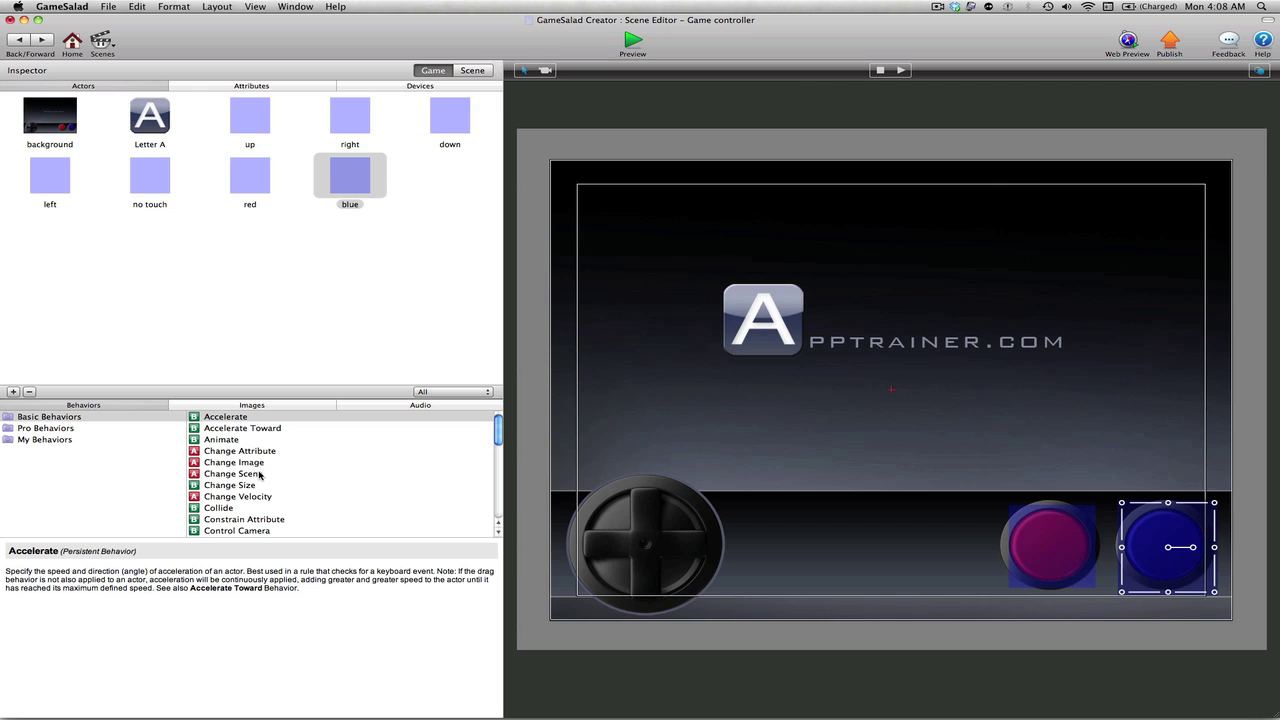
pyautogui.scroll(-4, 241, 476)
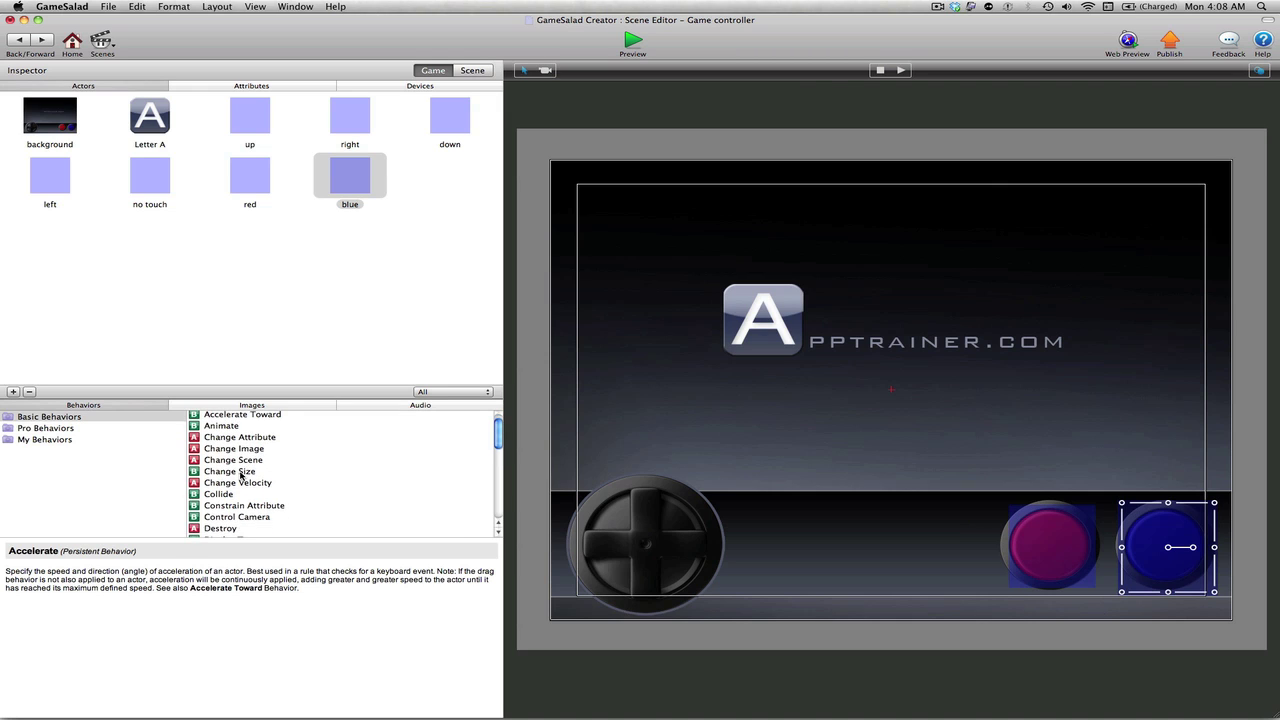
pyautogui.scroll(-6, 241, 476)
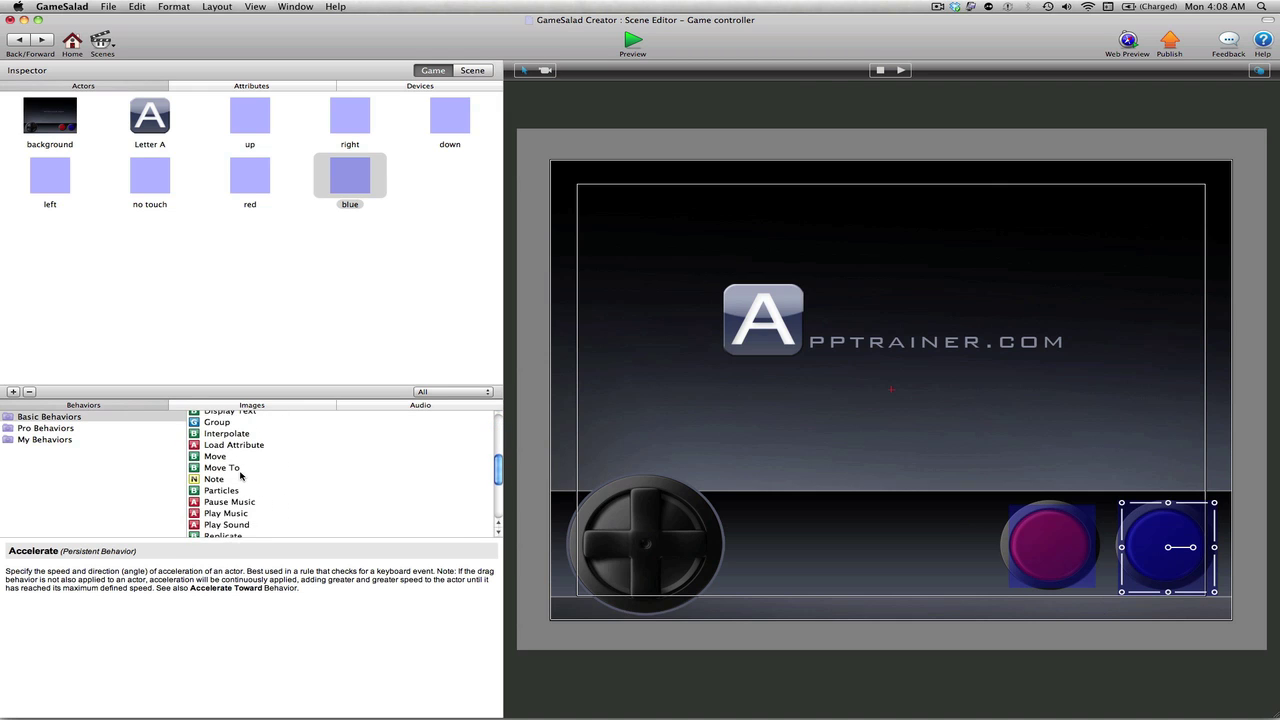
pyautogui.scroll(-1, 241, 476)
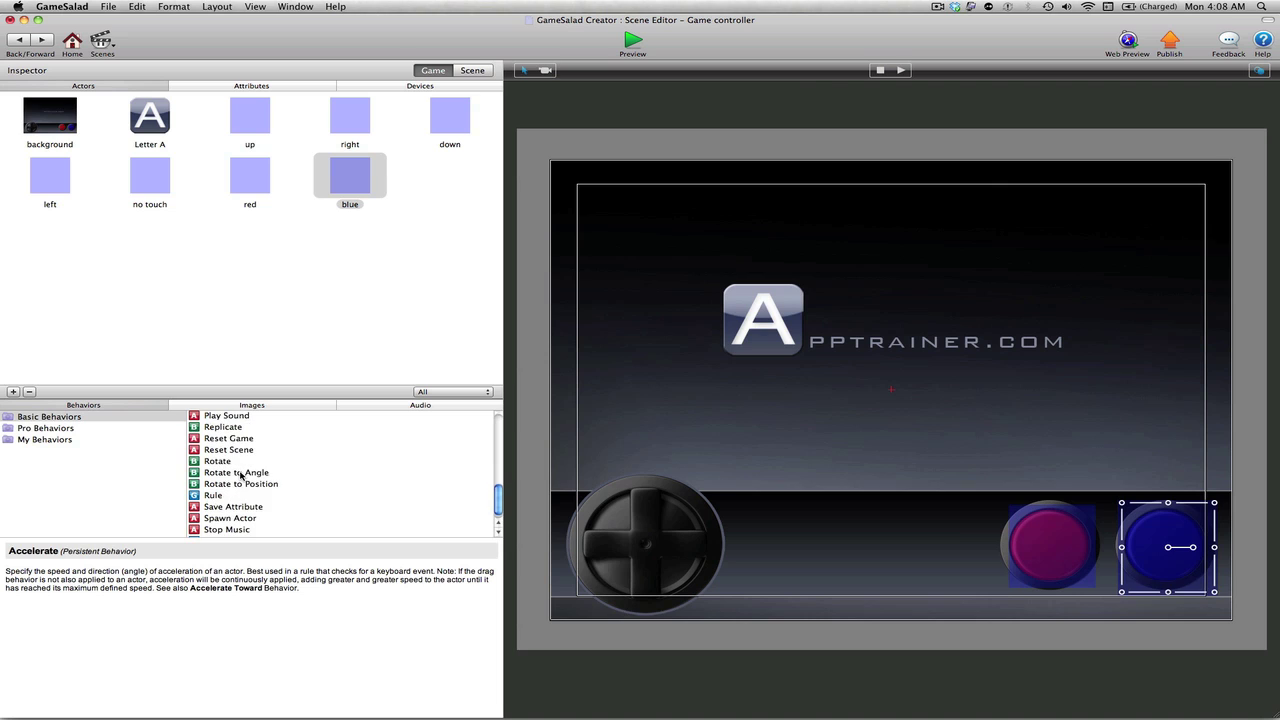
pyautogui.click(258, 188)
pyautogui.doubleClick(260, 192)
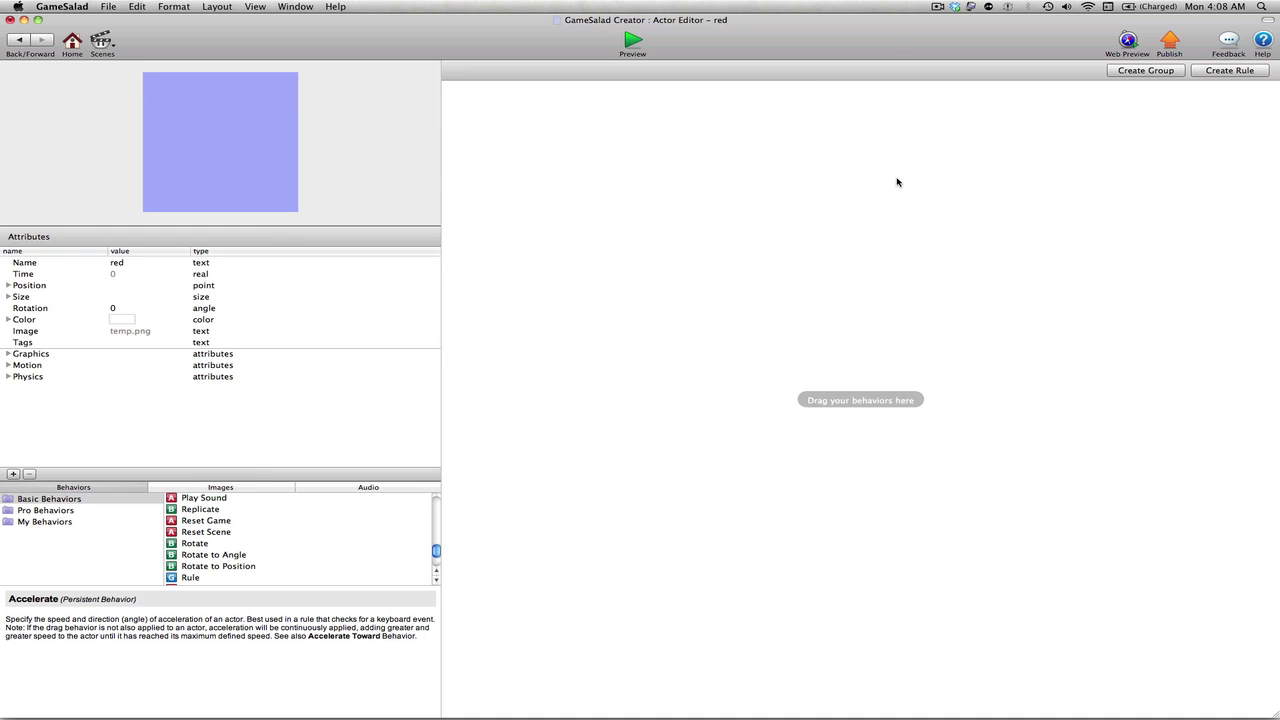
pyautogui.click(1145, 70)
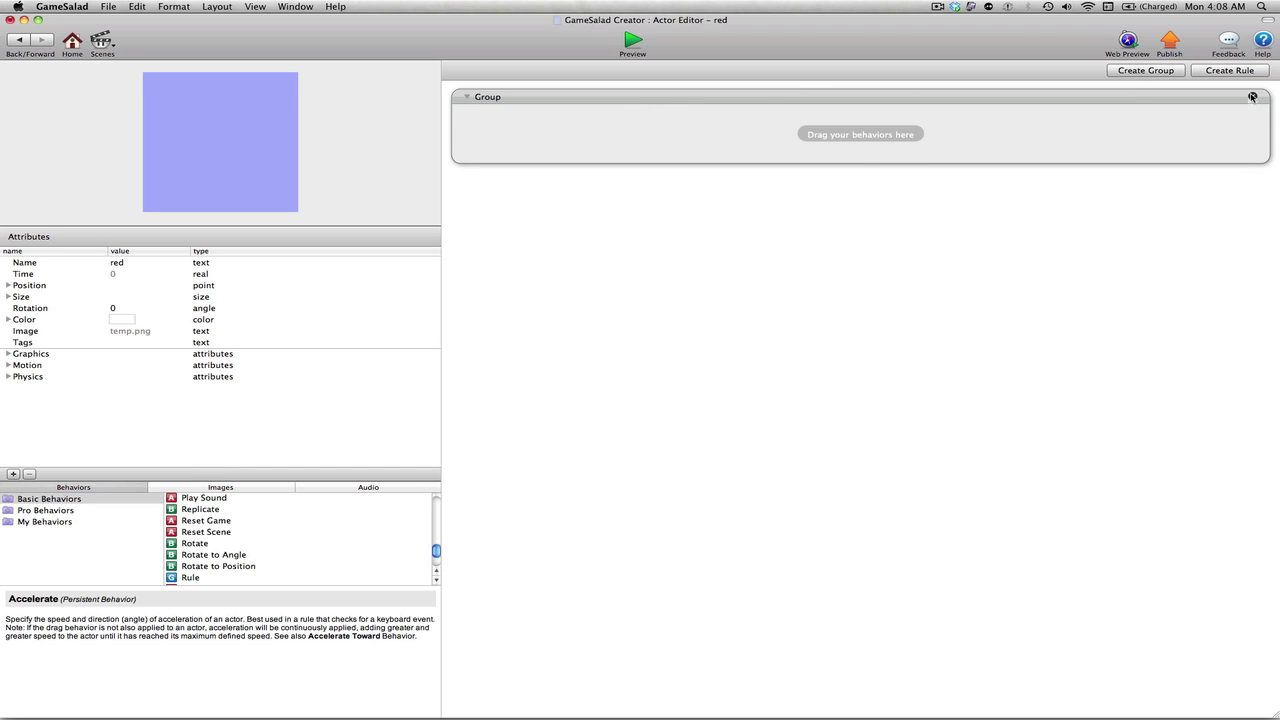
pyautogui.click(1252, 96)
pyautogui.click(1230, 70)
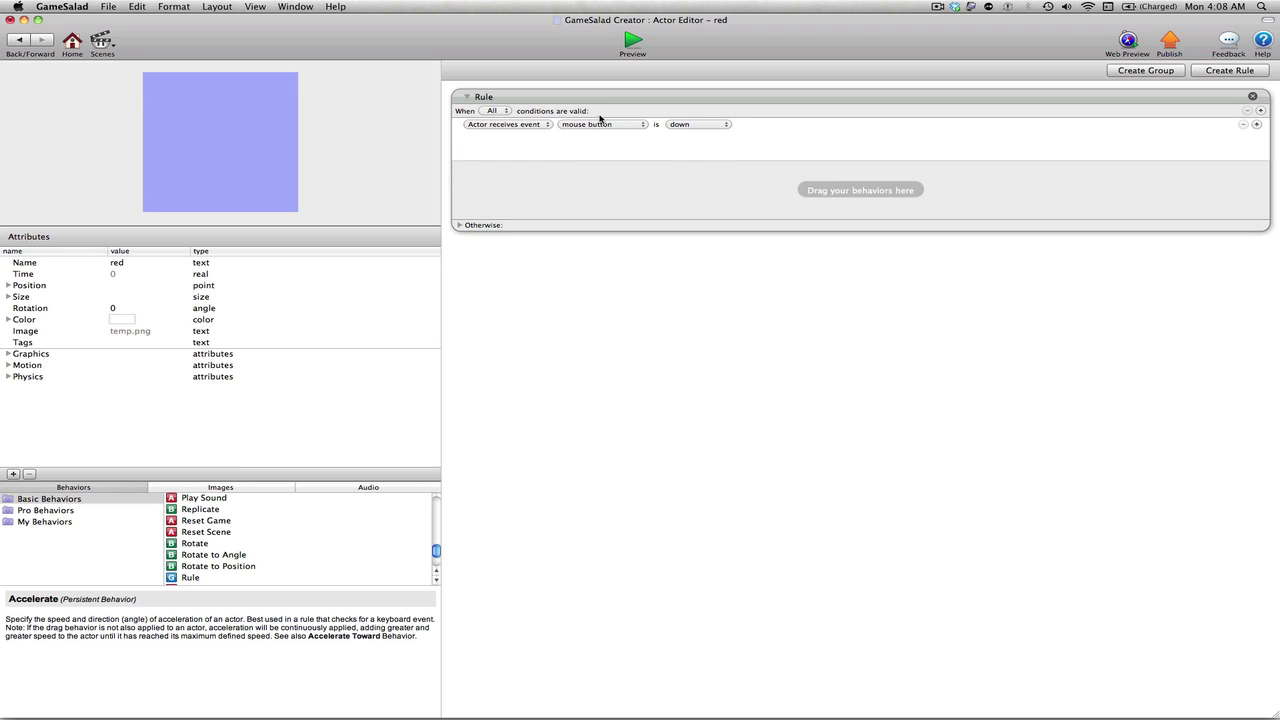
# Make the red actor's rule trigger when touch is pressed and add a Change Attribute behavior inside it
pyautogui.click(598, 124)
pyautogui.click(608, 188)
pyautogui.moveTo(190, 543); pyautogui.dragTo(459, 320)
pyautogui.scroll(2, 253, 551)
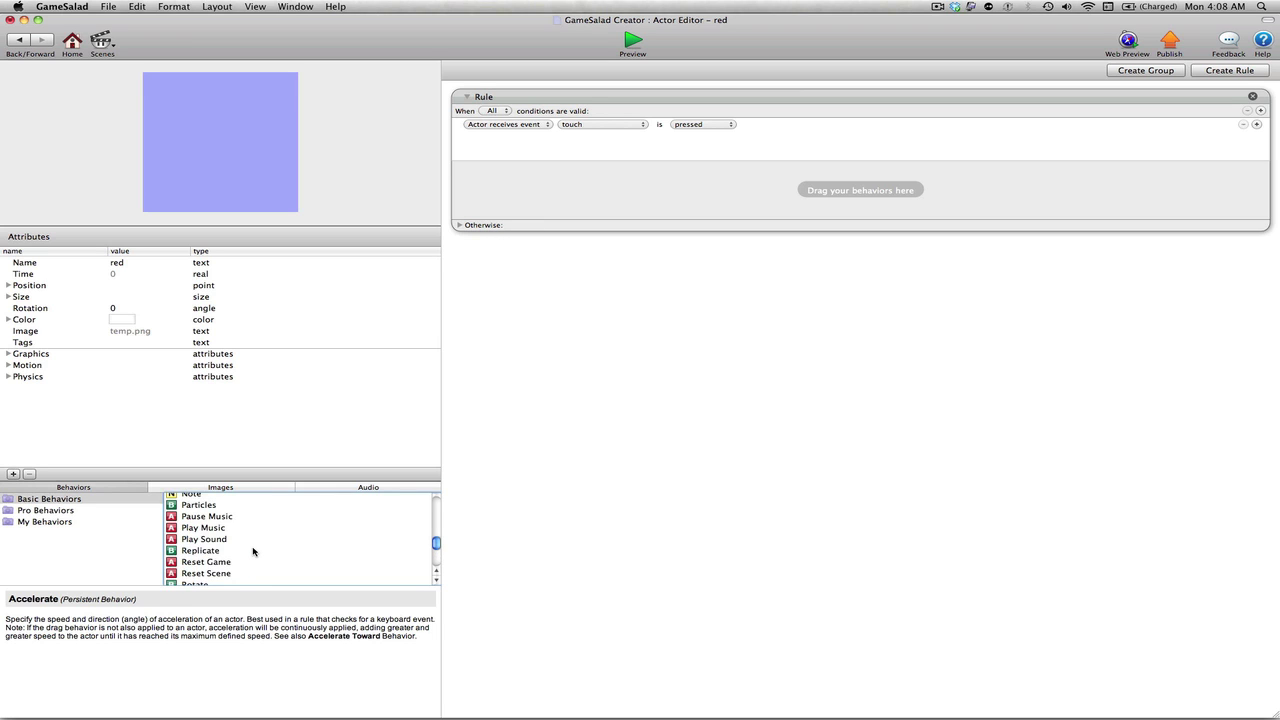
pyautogui.scroll(5, 253, 551)
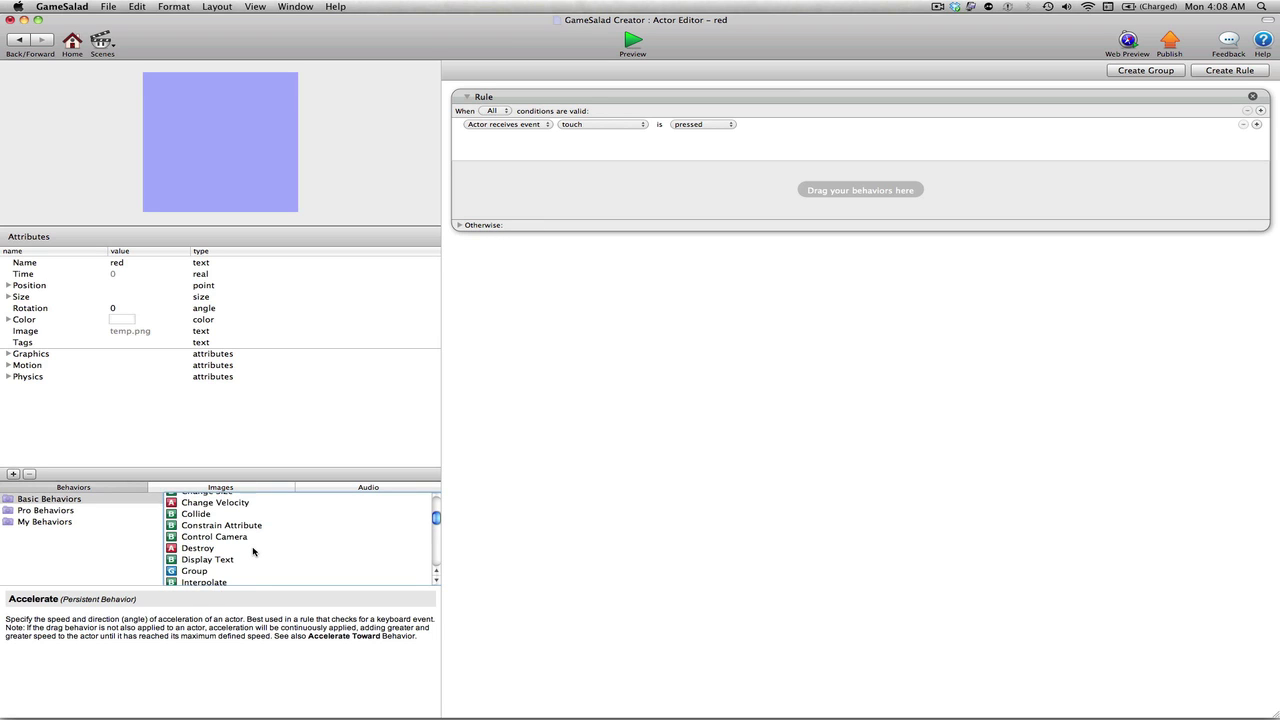
pyautogui.scroll(3, 248, 540)
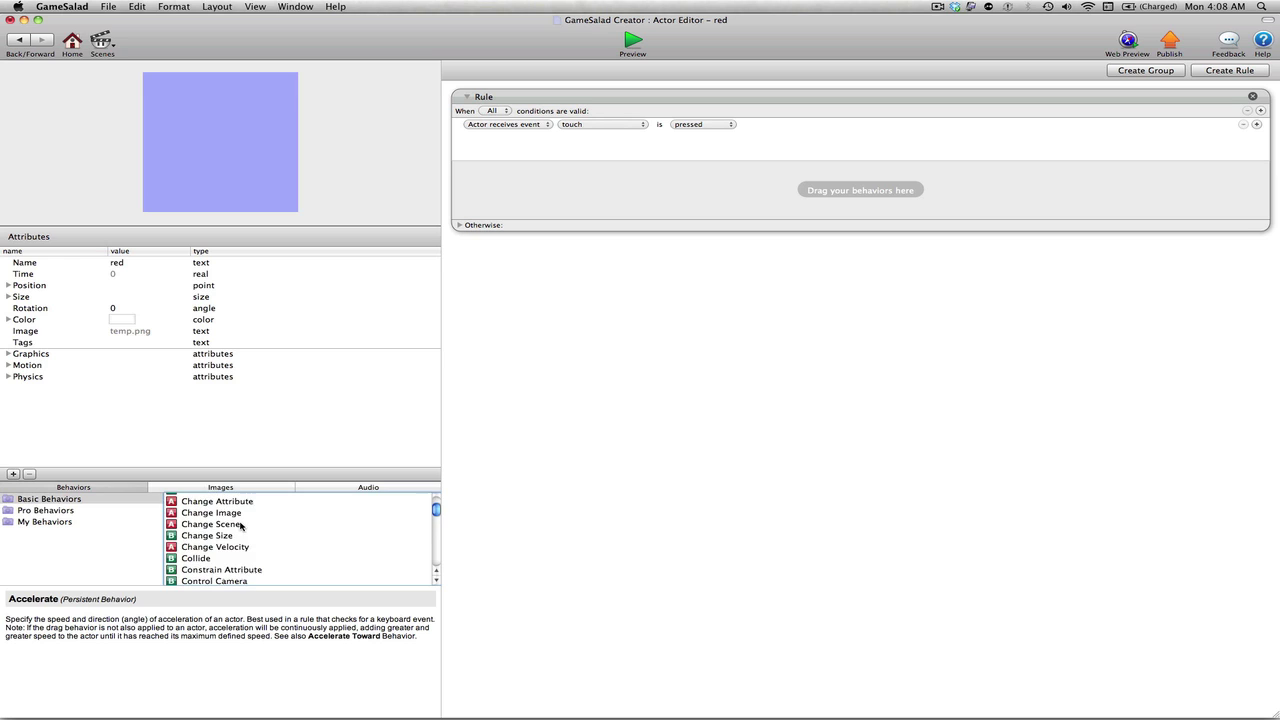
pyautogui.moveTo(253, 501); pyautogui.dragTo(570, 218)
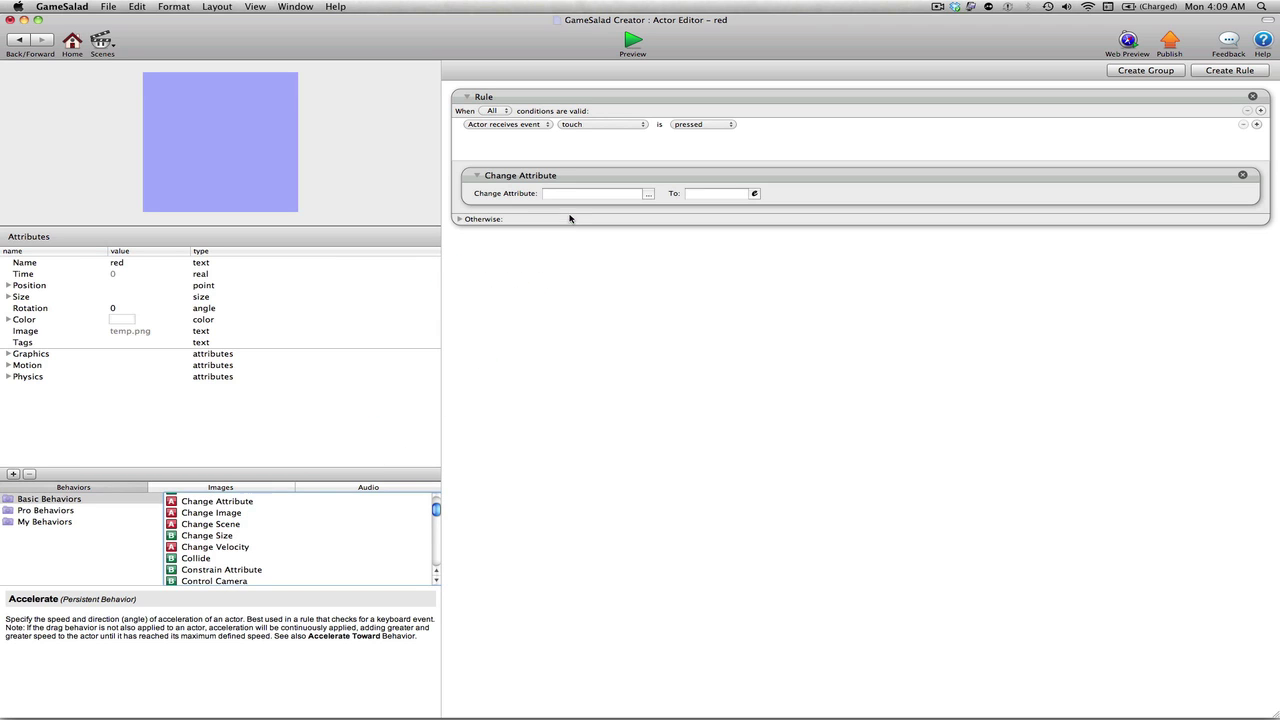
# Configure the red actor's Change Attribute behavior to change game.controls to "red"
pyautogui.click(648, 194)
pyautogui.click(694, 206)
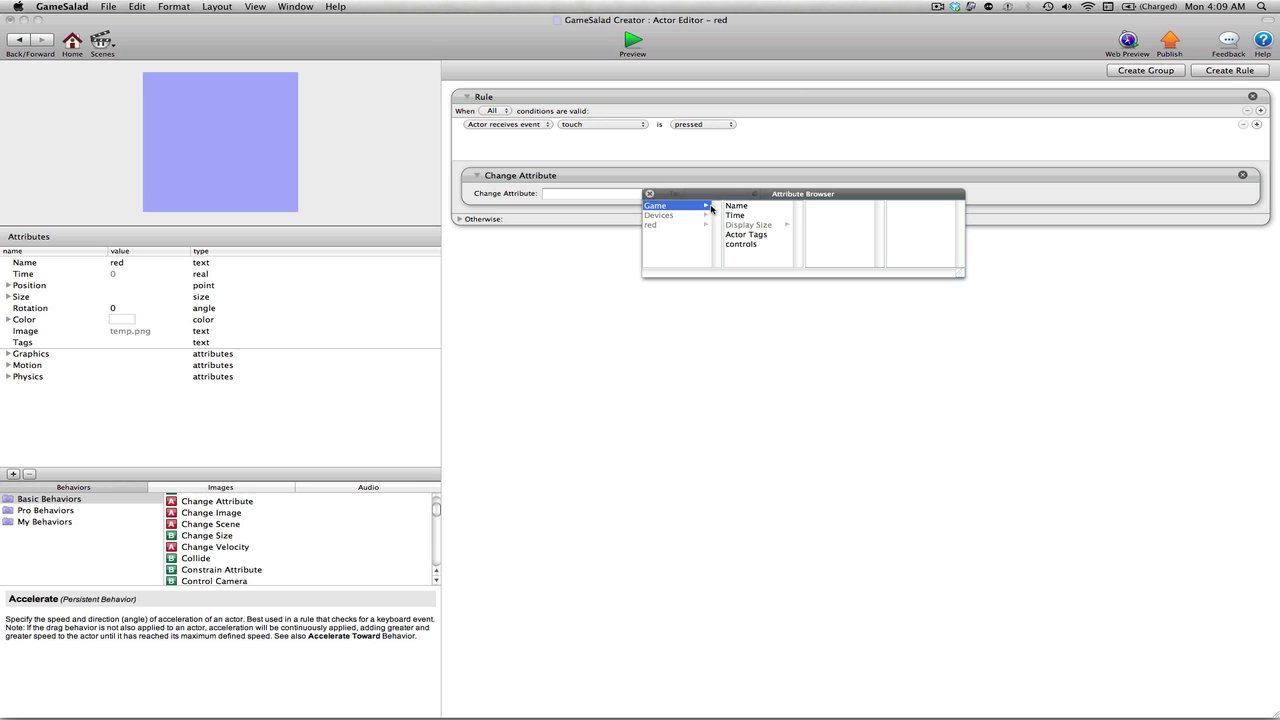
pyautogui.doubleClick(748, 246)
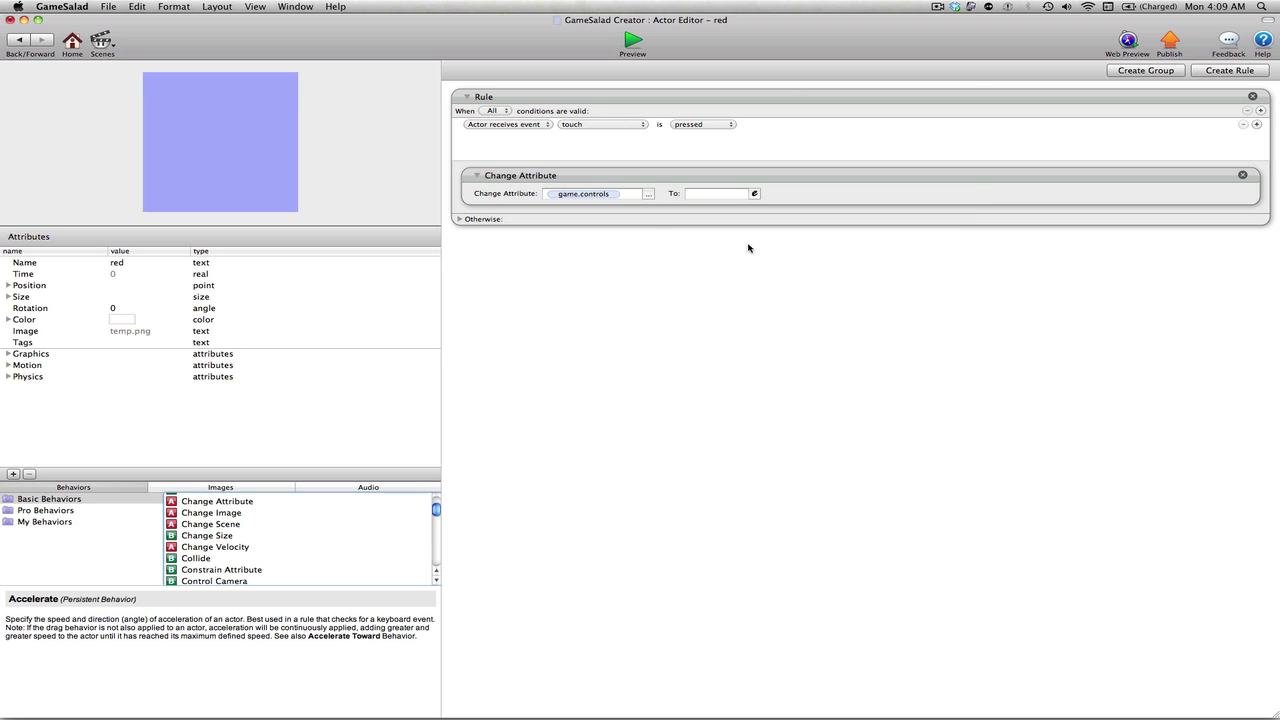
pyautogui.click(723, 194)
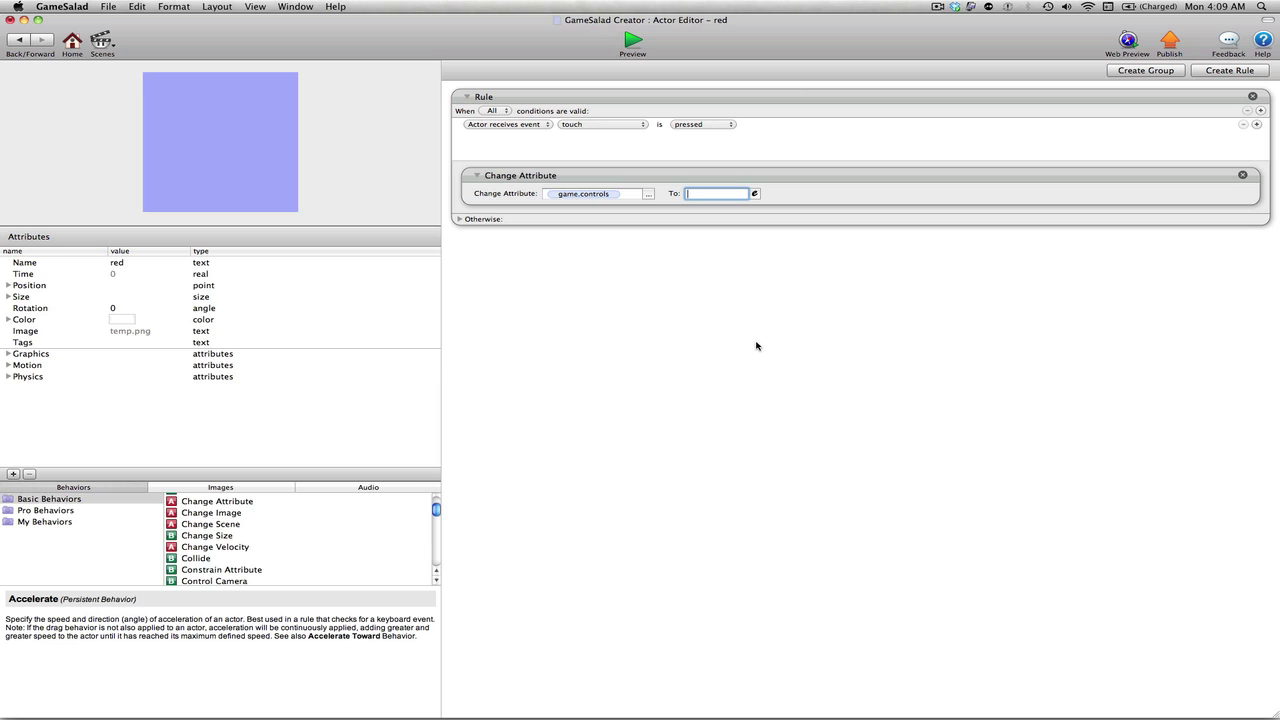
pyautogui.press('Return')
pyautogui.click(756, 346)
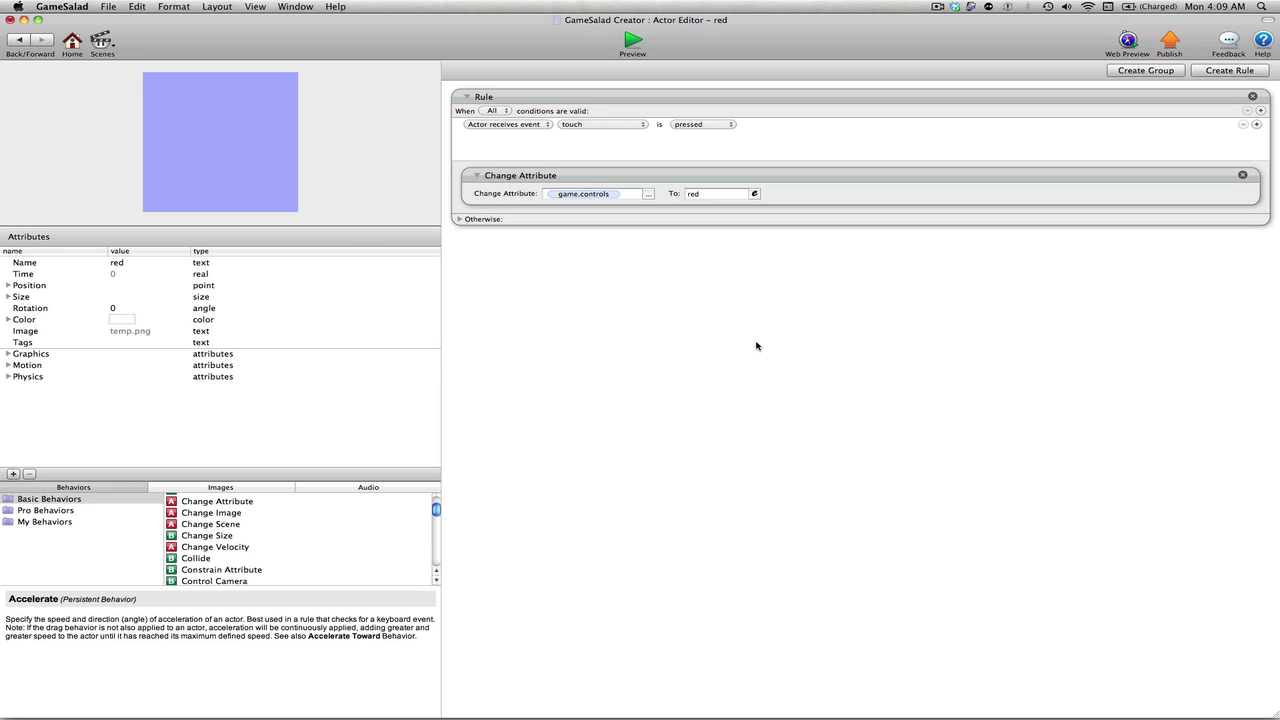
# Open the blue actor for editing and create a rule that triggers when touch is pressed
pyautogui.click(12, 45)
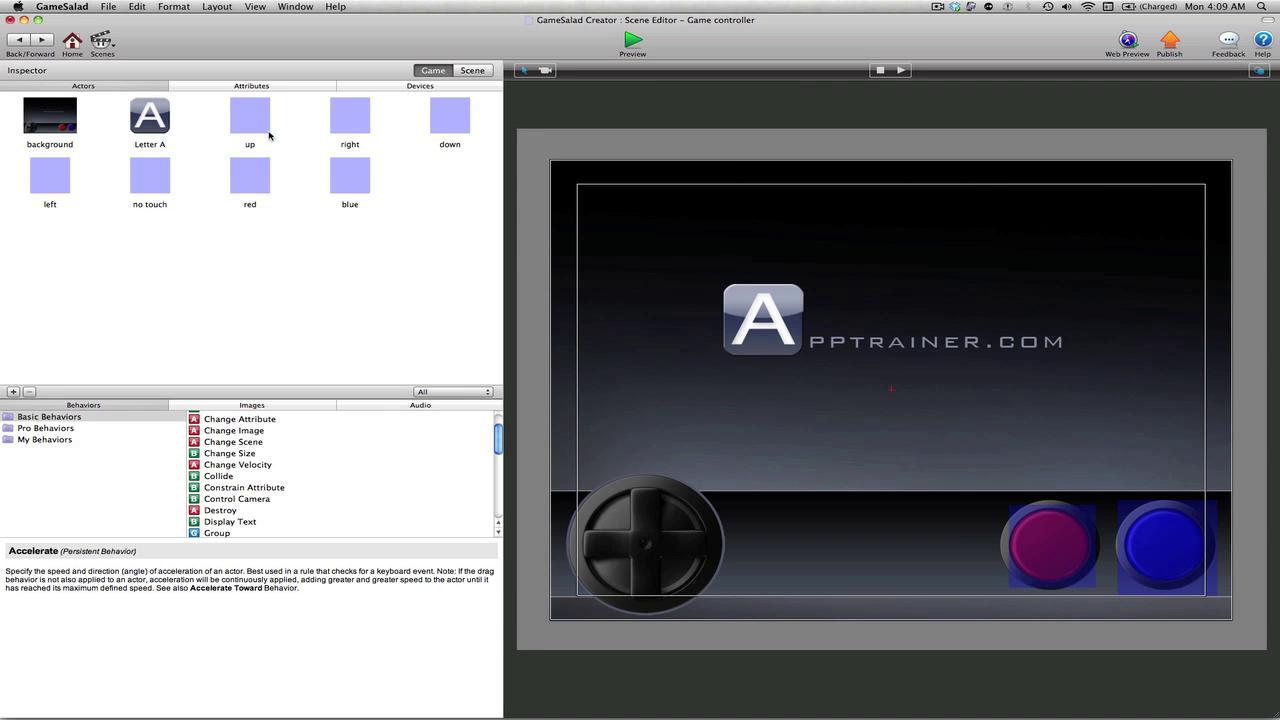
pyautogui.doubleClick(352, 188)
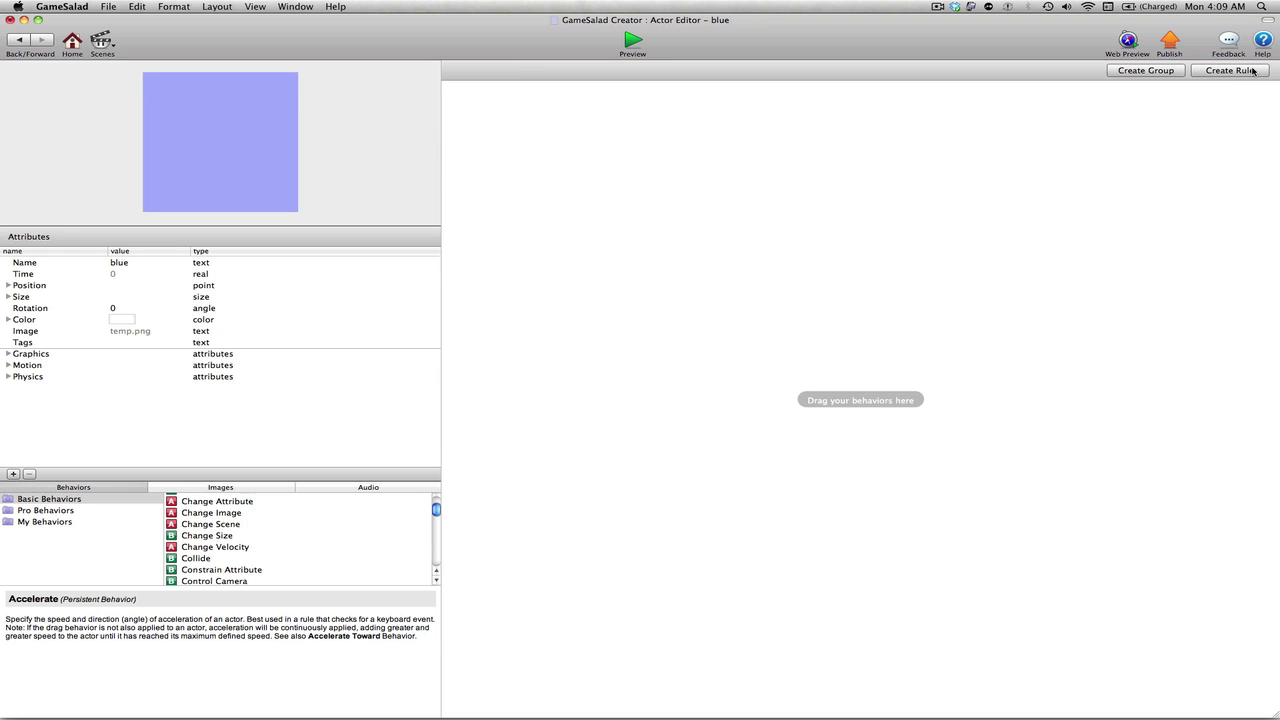
pyautogui.click(1230, 70)
pyautogui.click(617, 124)
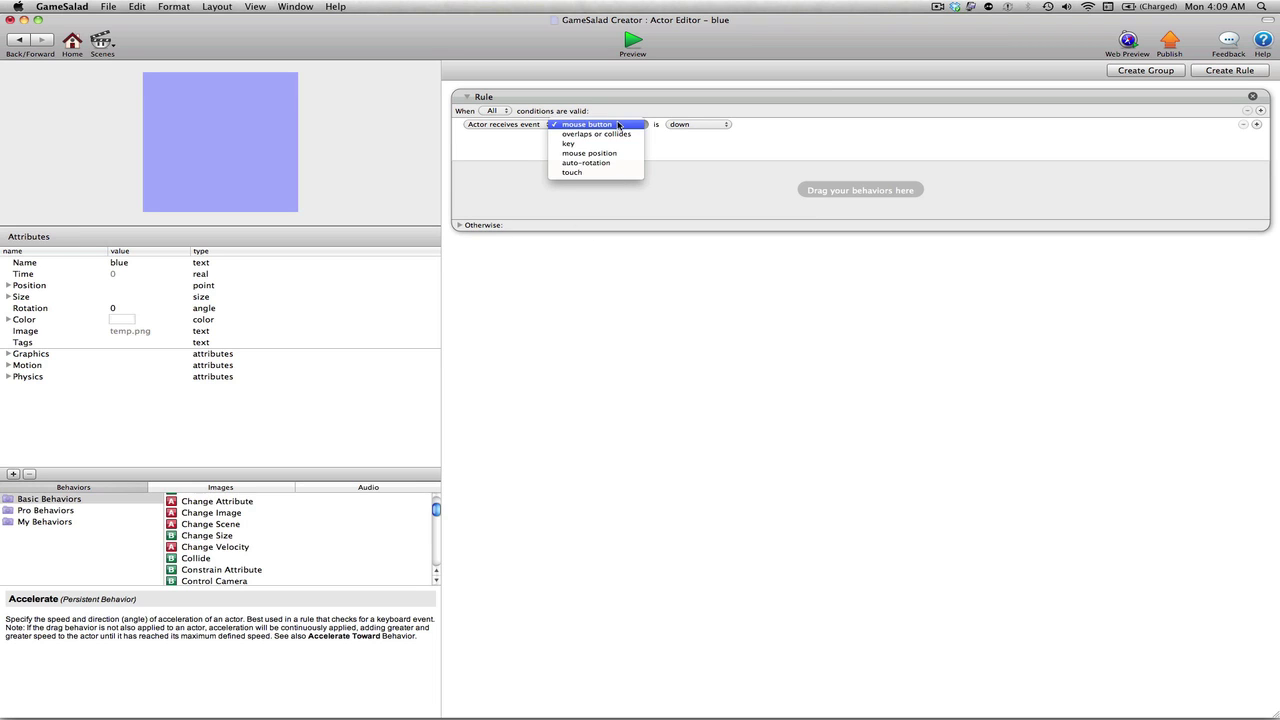
pyautogui.click(625, 173)
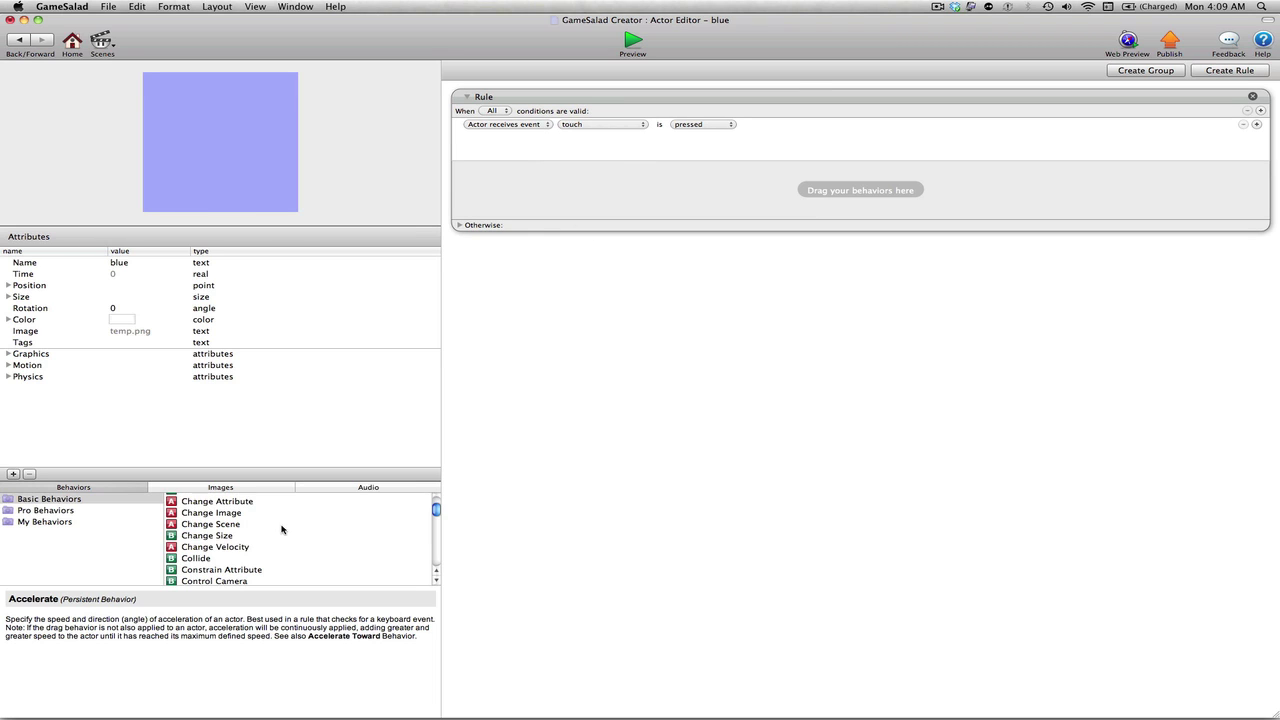
# Add a Change Attribute behavior to the blue actor's rule that changes game.controls to "blue"
pyautogui.moveTo(217, 505); pyautogui.dragTo(551, 220)
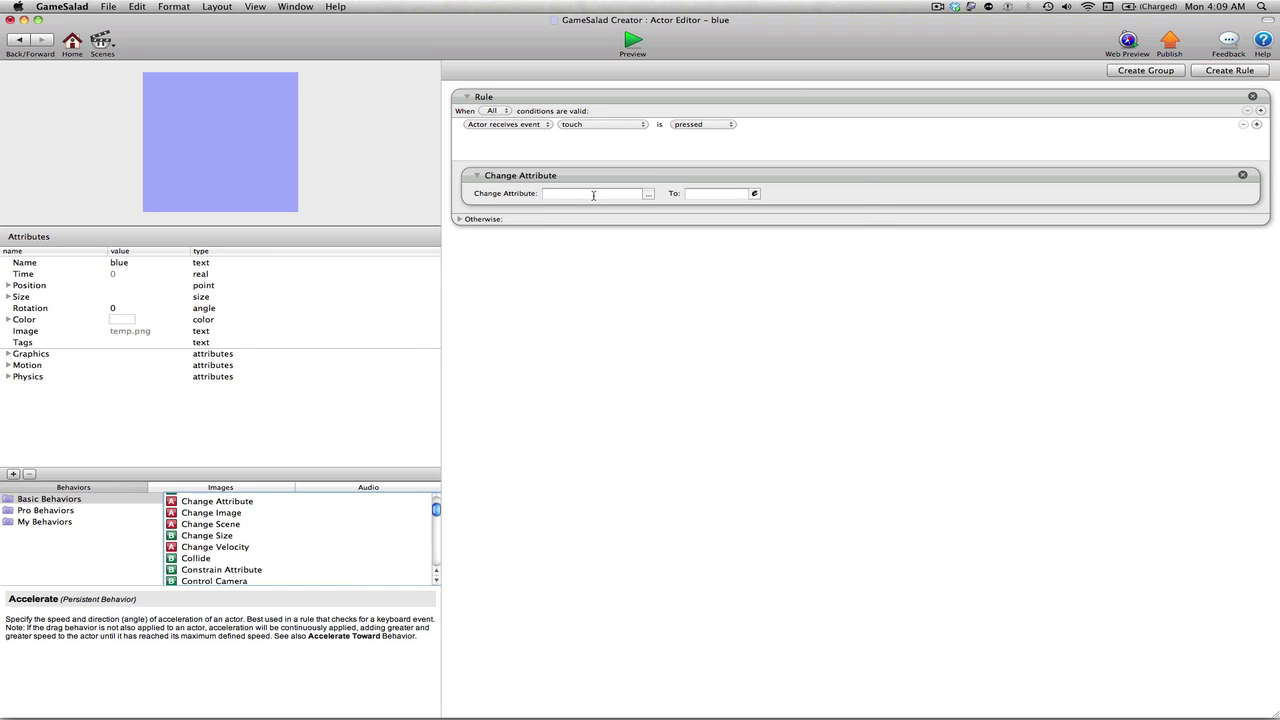
pyautogui.click(593, 195)
pyautogui.click(588, 207)
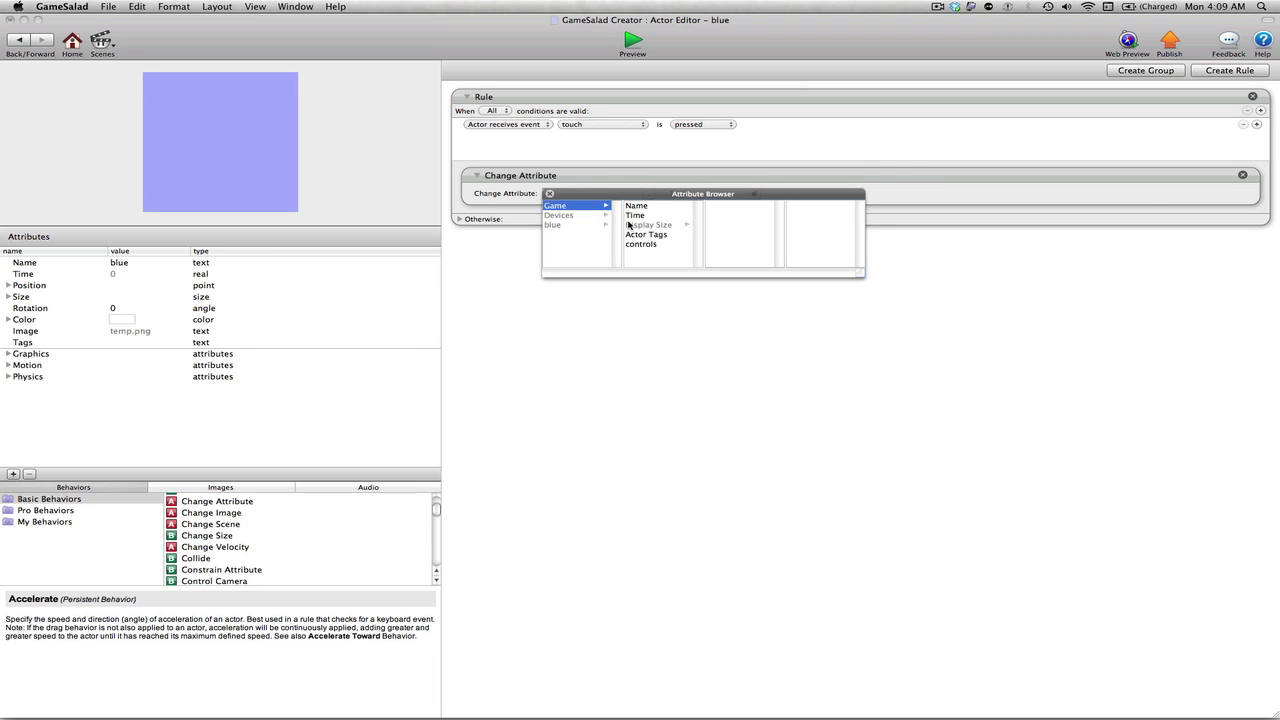
pyautogui.doubleClick(672, 244)
pyautogui.click(697, 193)
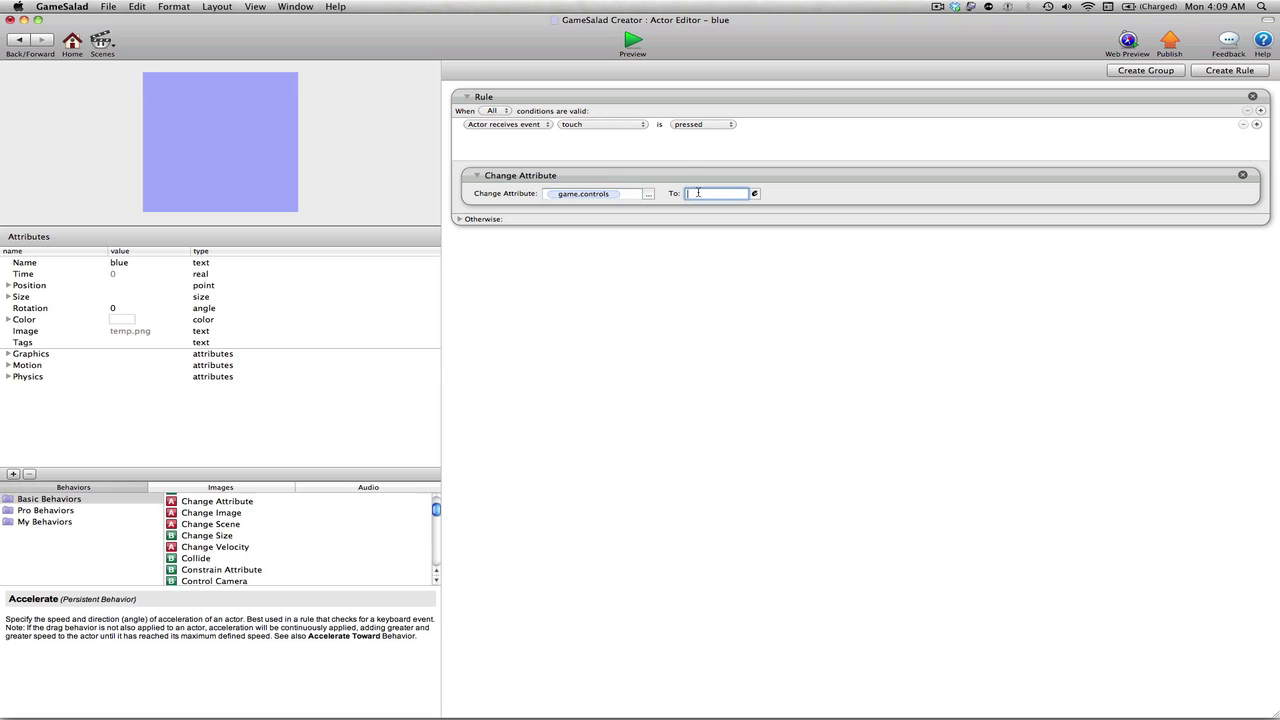
pyautogui.write('blue')
pyautogui.doubleClick(698, 193)
pyautogui.click(715, 321)
# Return to the scene and check the controls entry among the game attributes
pyautogui.click(16, 38)
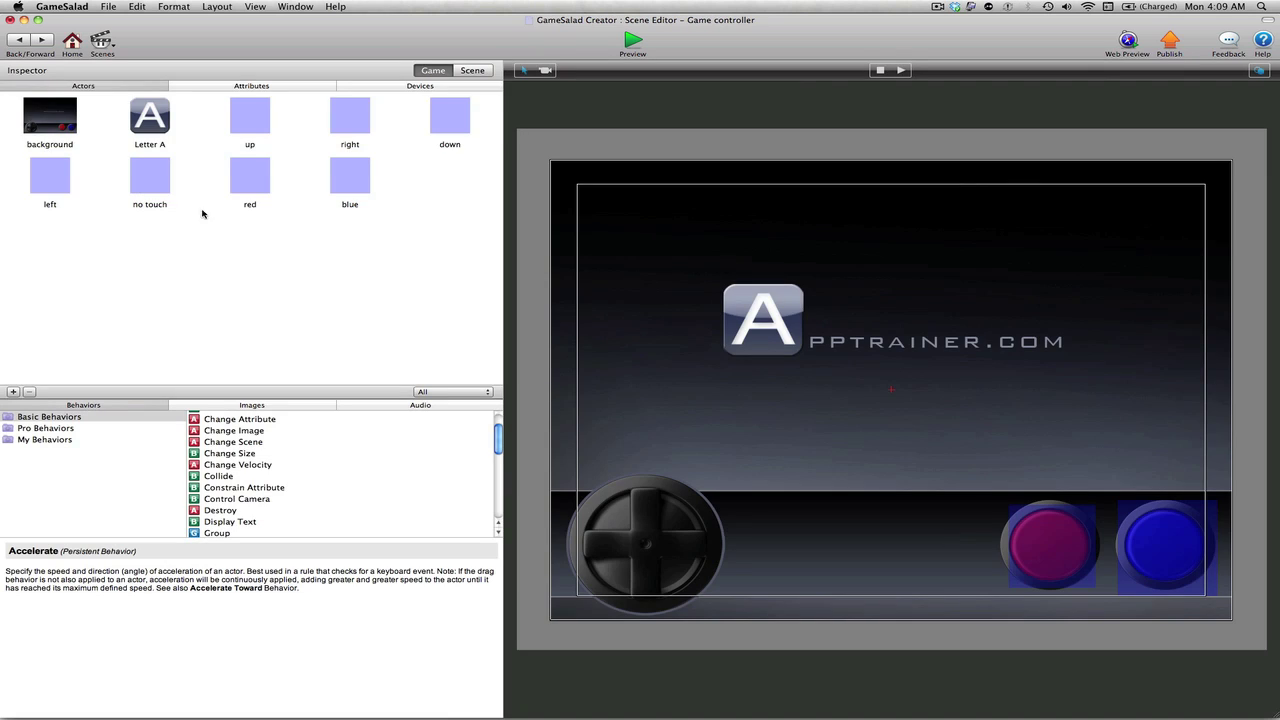
pyautogui.click(237, 85)
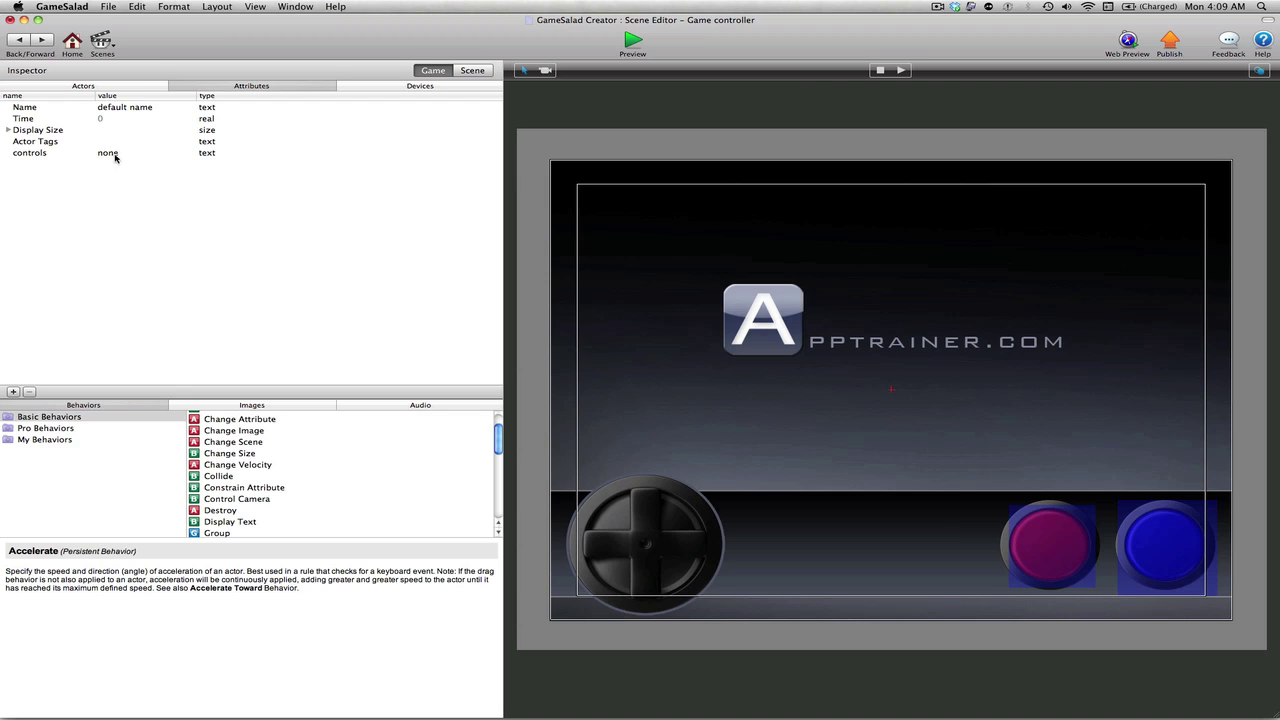
pyautogui.click(100, 86)
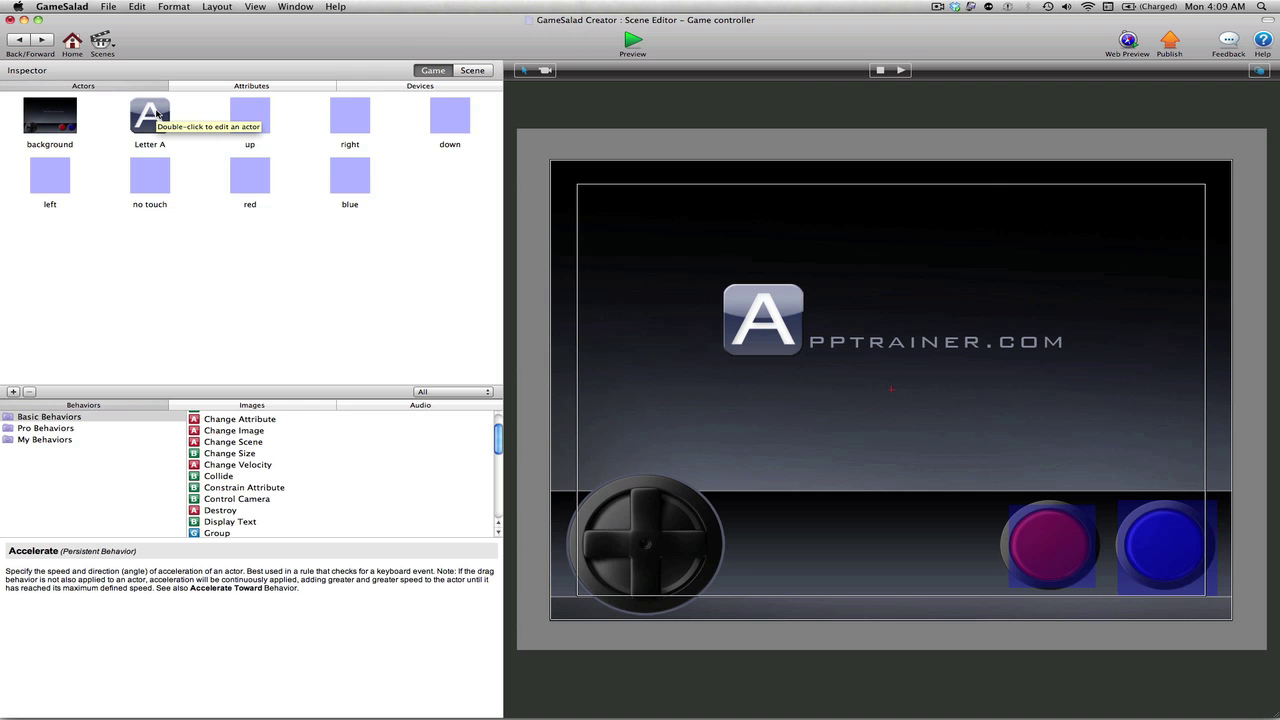
# Open the Letter A actor for editing and create a new rule with an Attribute condition
pyautogui.doubleClick(150, 115)
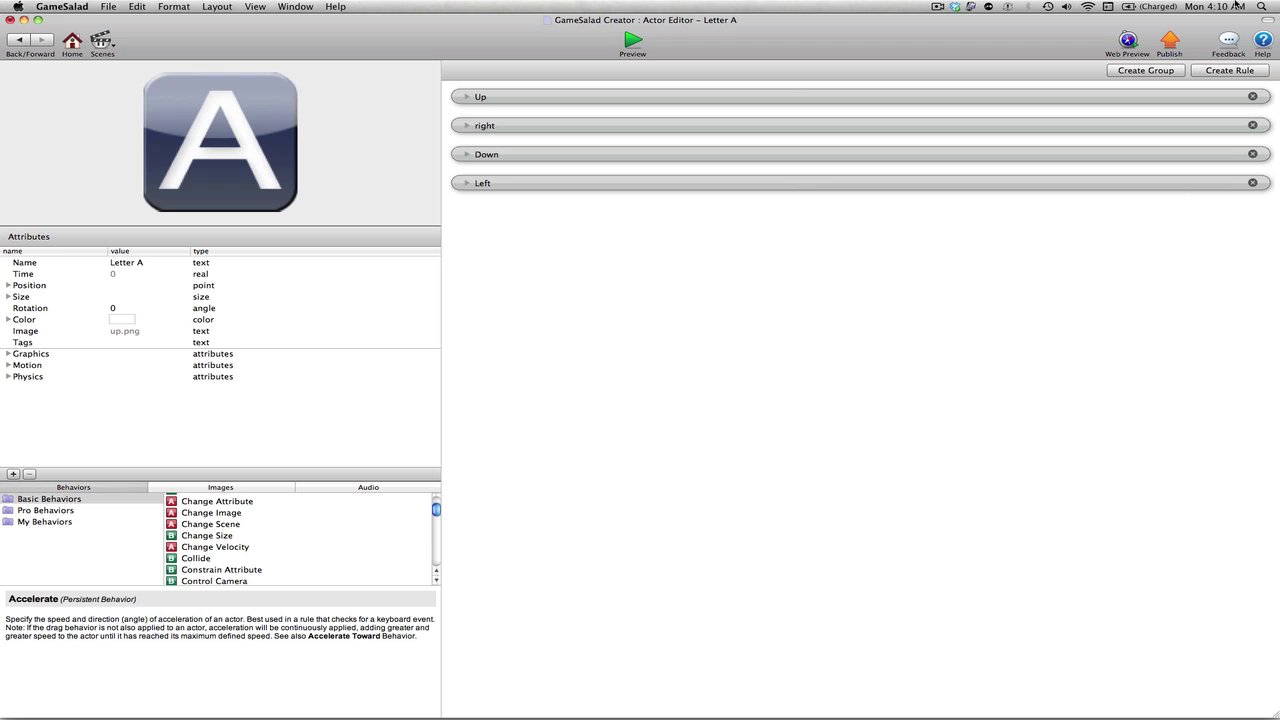
pyautogui.click(1235, 70)
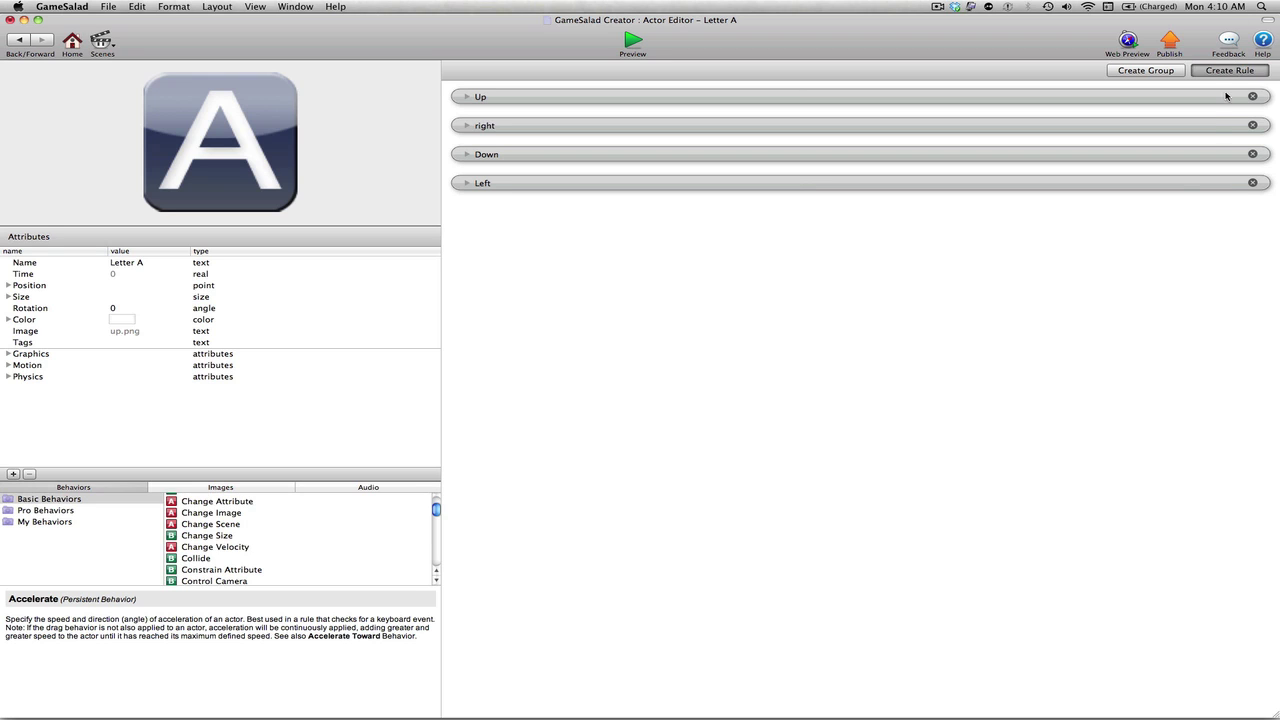
pyautogui.click(541, 242)
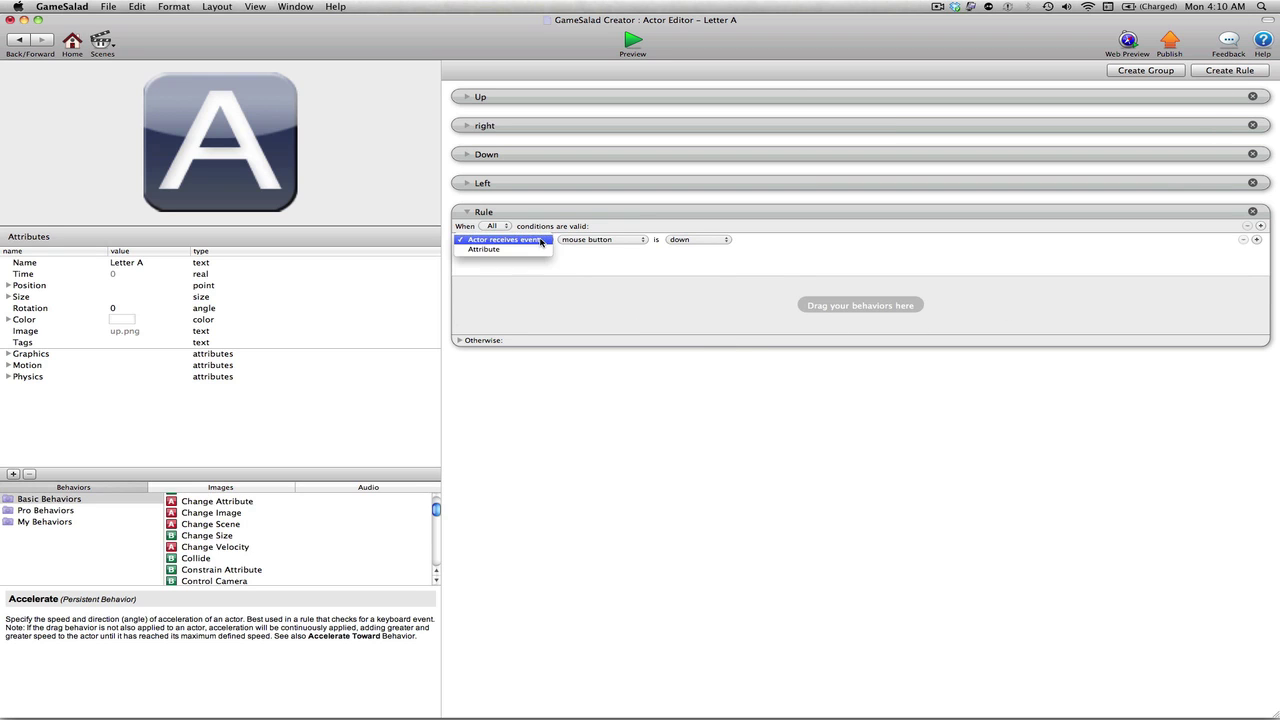
pyautogui.click(543, 251)
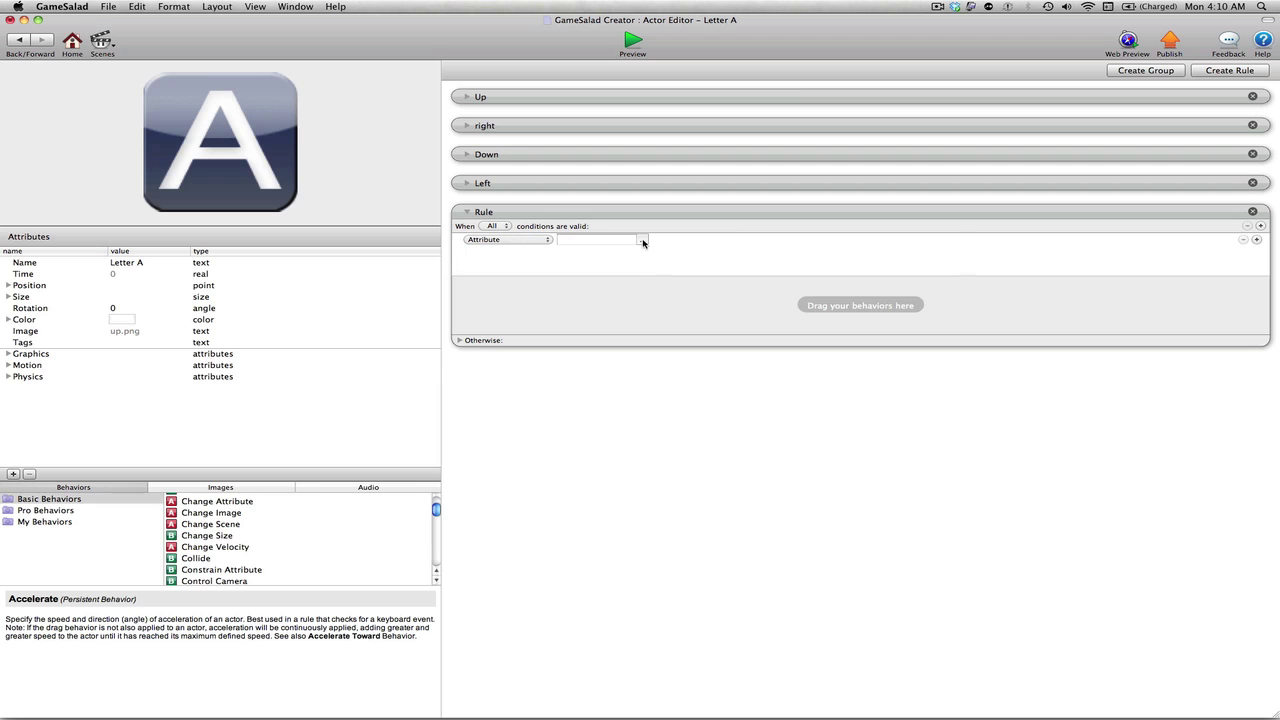
# Set the new rule's condition to game.controls contains "red"
pyautogui.click(642, 241)
pyautogui.click(664, 253)
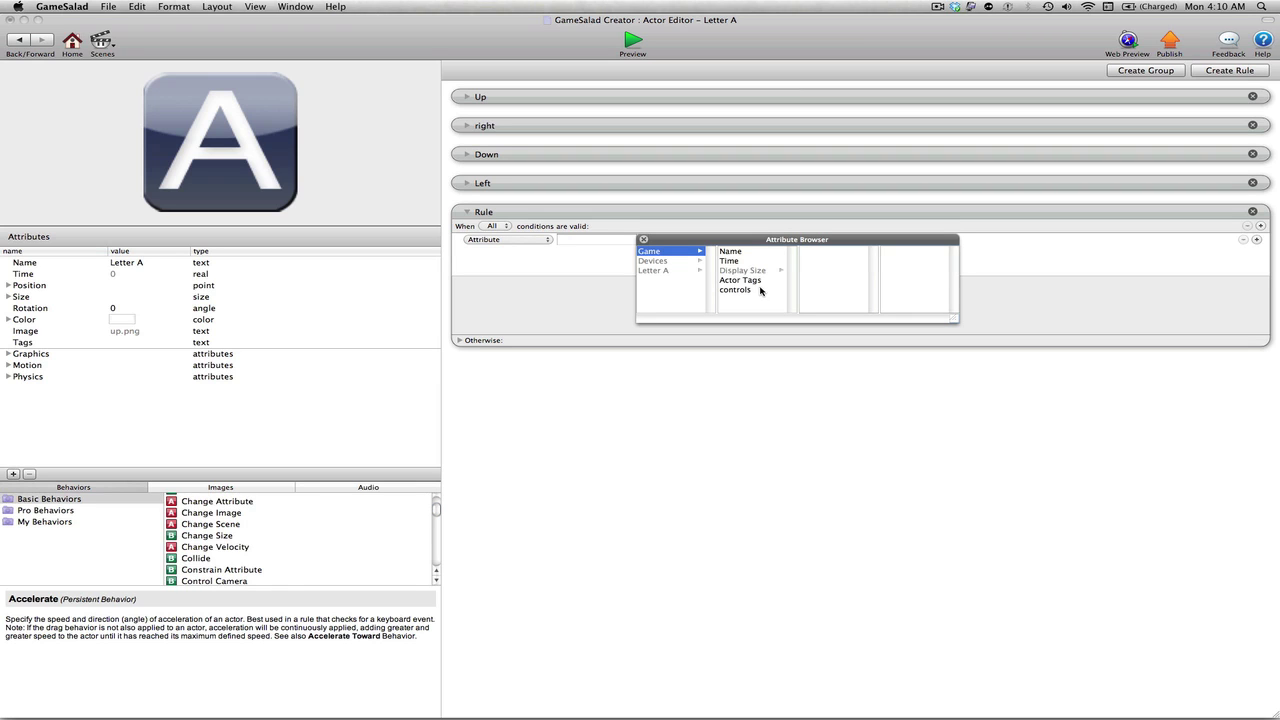
pyautogui.doubleClick(758, 291)
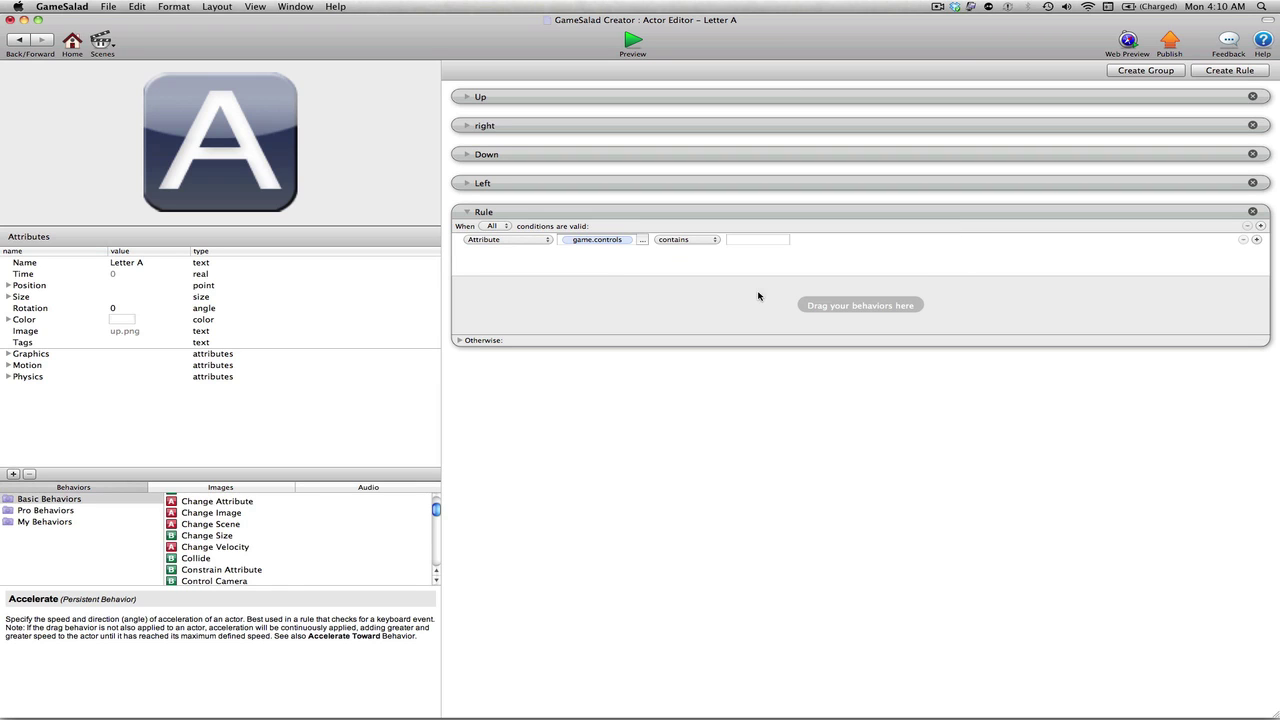
pyautogui.click(770, 240)
pyautogui.write('red')
pyautogui.press('Return')
# Add a Rotate behavior to Letter A's rule for the red control
pyautogui.scroll(-5, 279, 547)
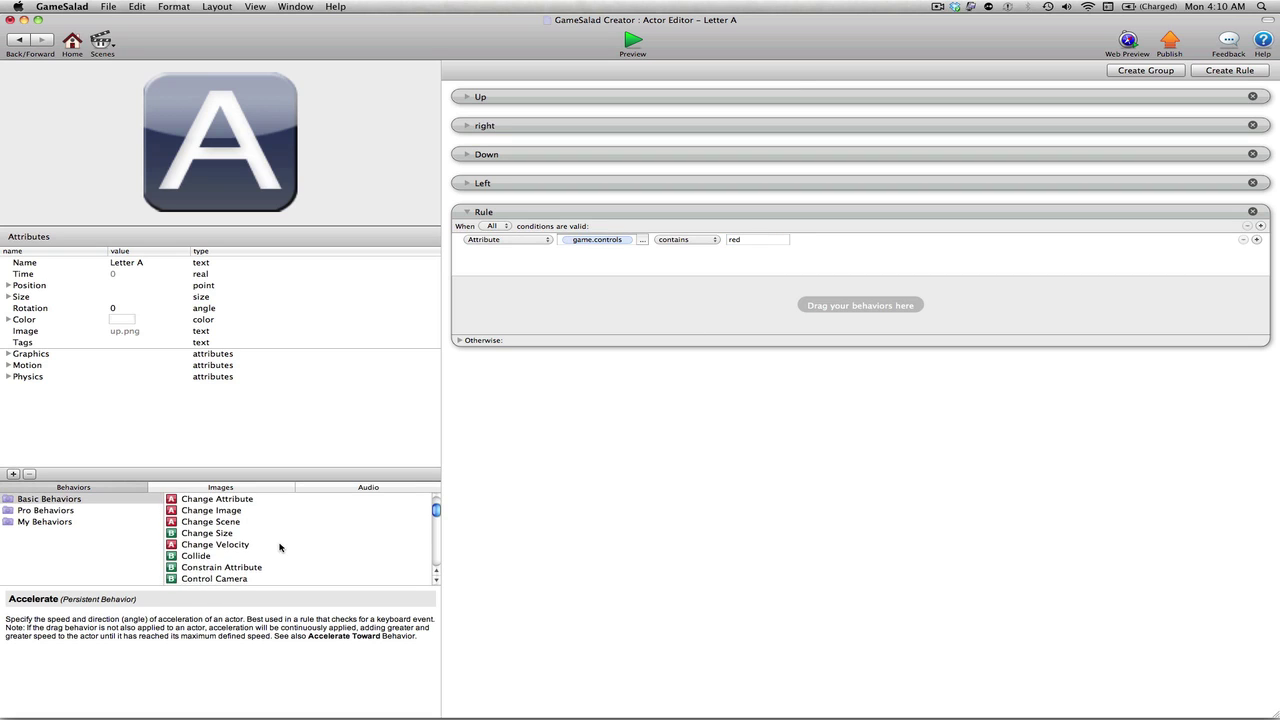
pyautogui.scroll(-5, 279, 547)
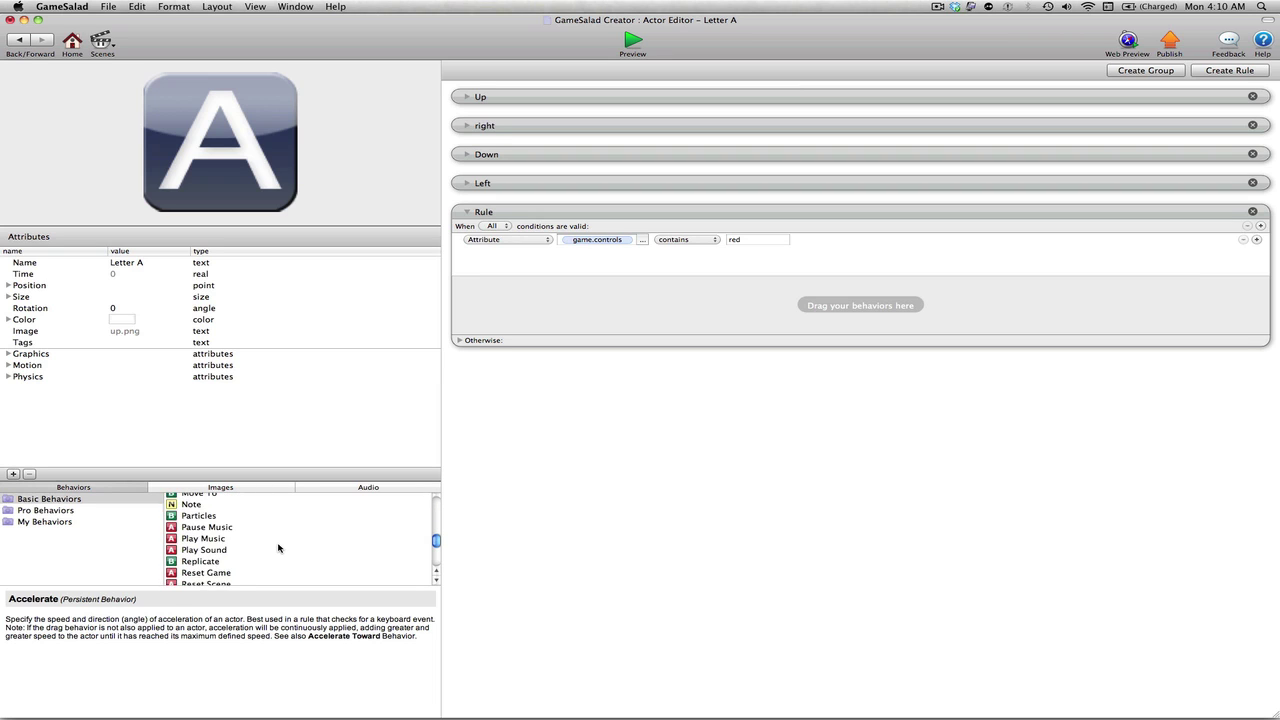
pyautogui.scroll(-3, 279, 547)
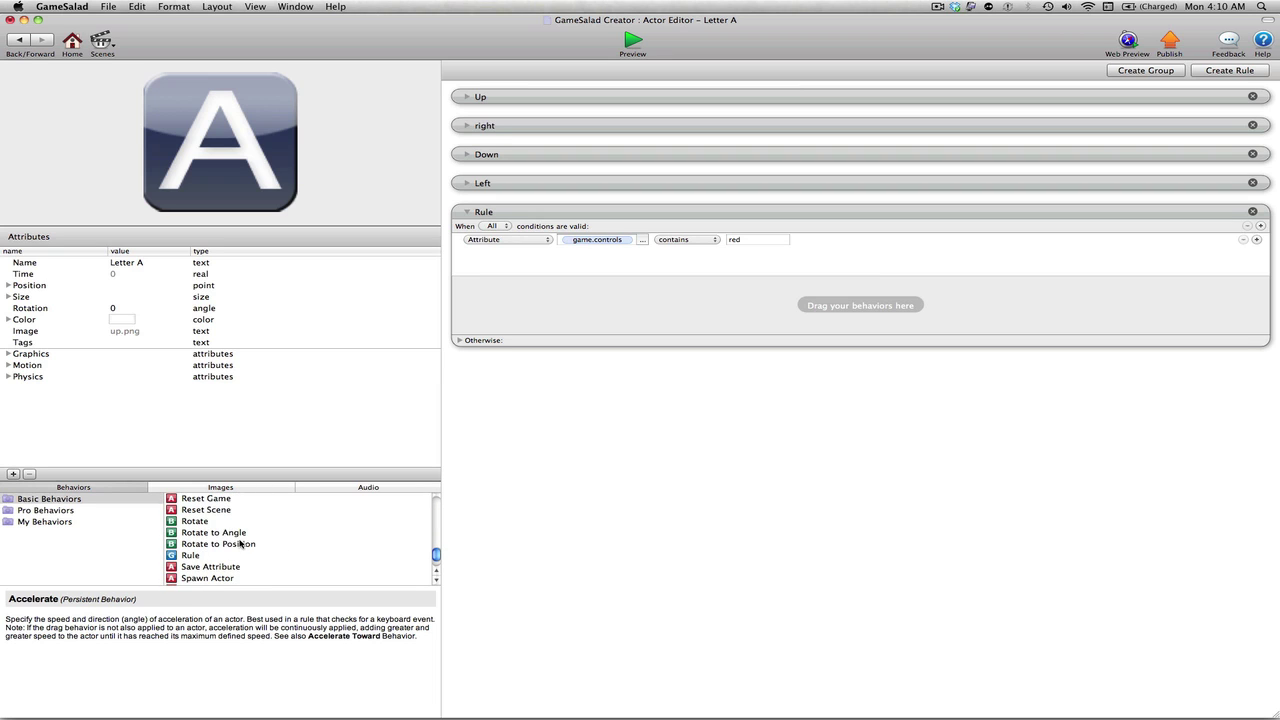
pyautogui.moveTo(185, 521); pyautogui.dragTo(638, 352)
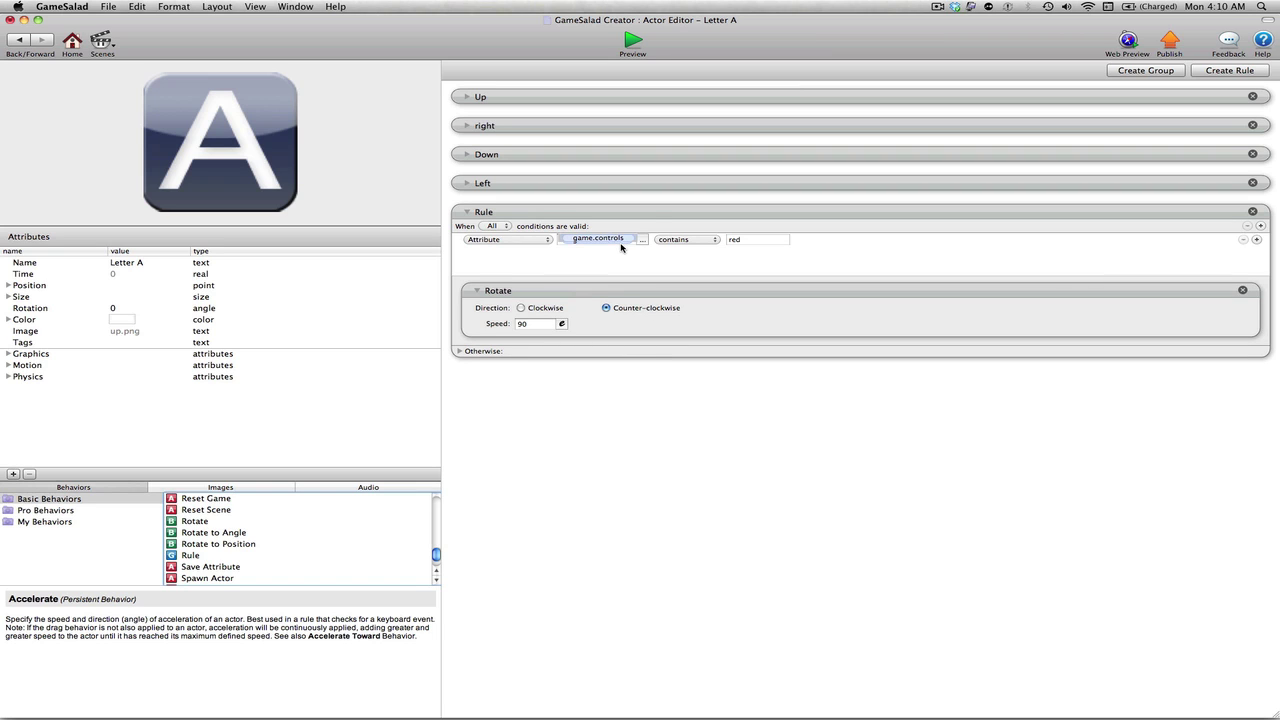
# Duplicate the red rule below itself and change the copy's condition to game.controls contains "blue"
pyautogui.moveTo(655, 212); pyautogui.dragTo(664, 396)
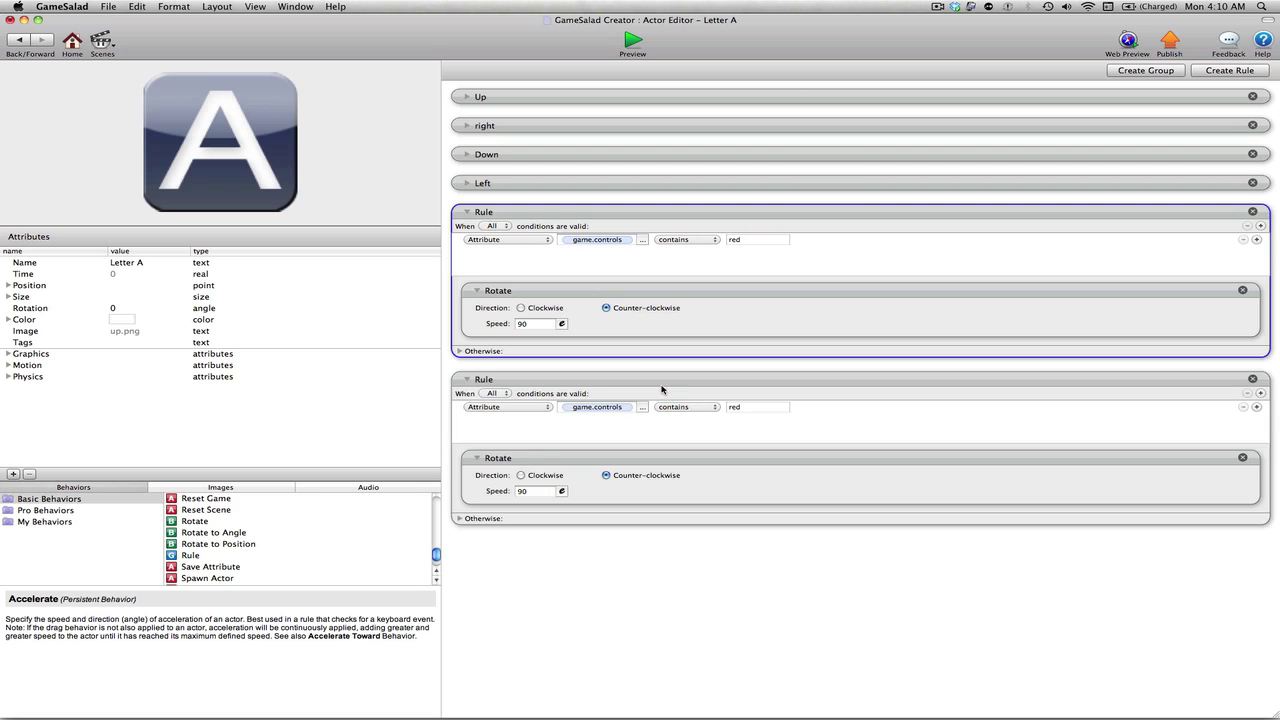
pyautogui.click(753, 407)
pyautogui.doubleClick(737, 408)
pyautogui.write('blue')
pyautogui.press('Return')
pyautogui.click(565, 603)
# Add a Change Size behavior to the blue rule and delete the Rotate behavior copied into it
pyautogui.scroll(5, 205, 546)
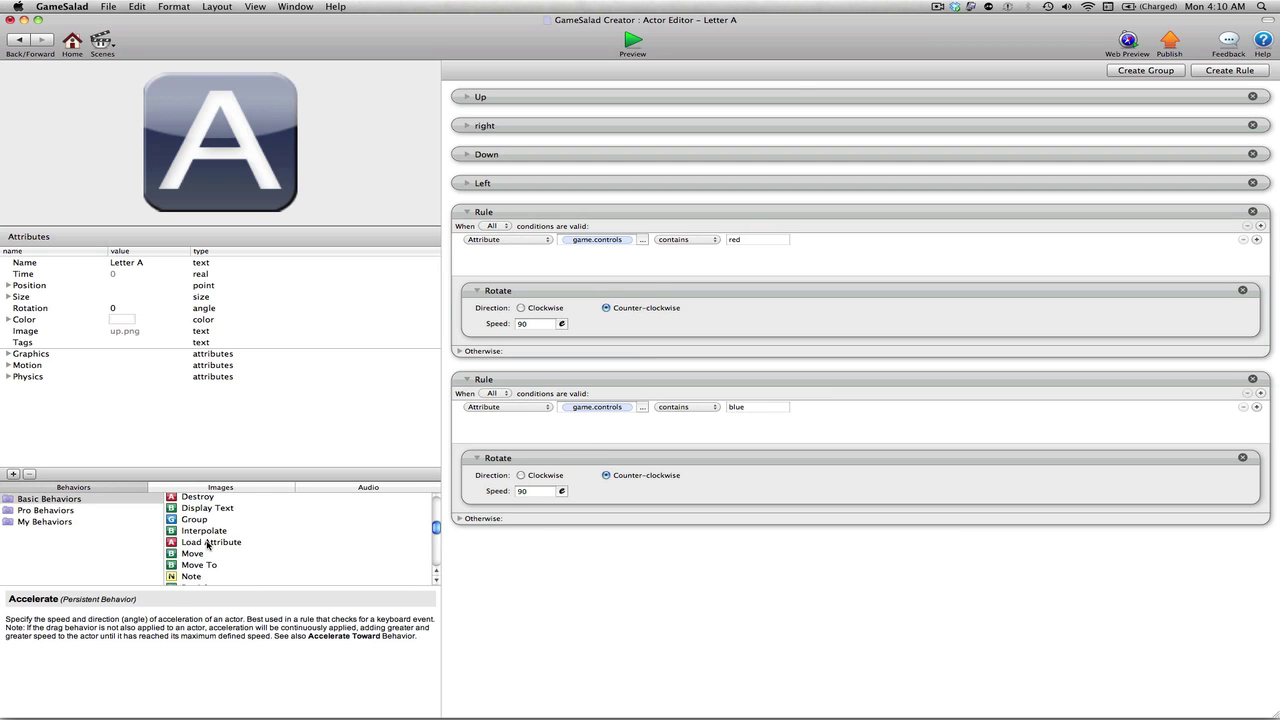
pyautogui.scroll(3, 207, 546)
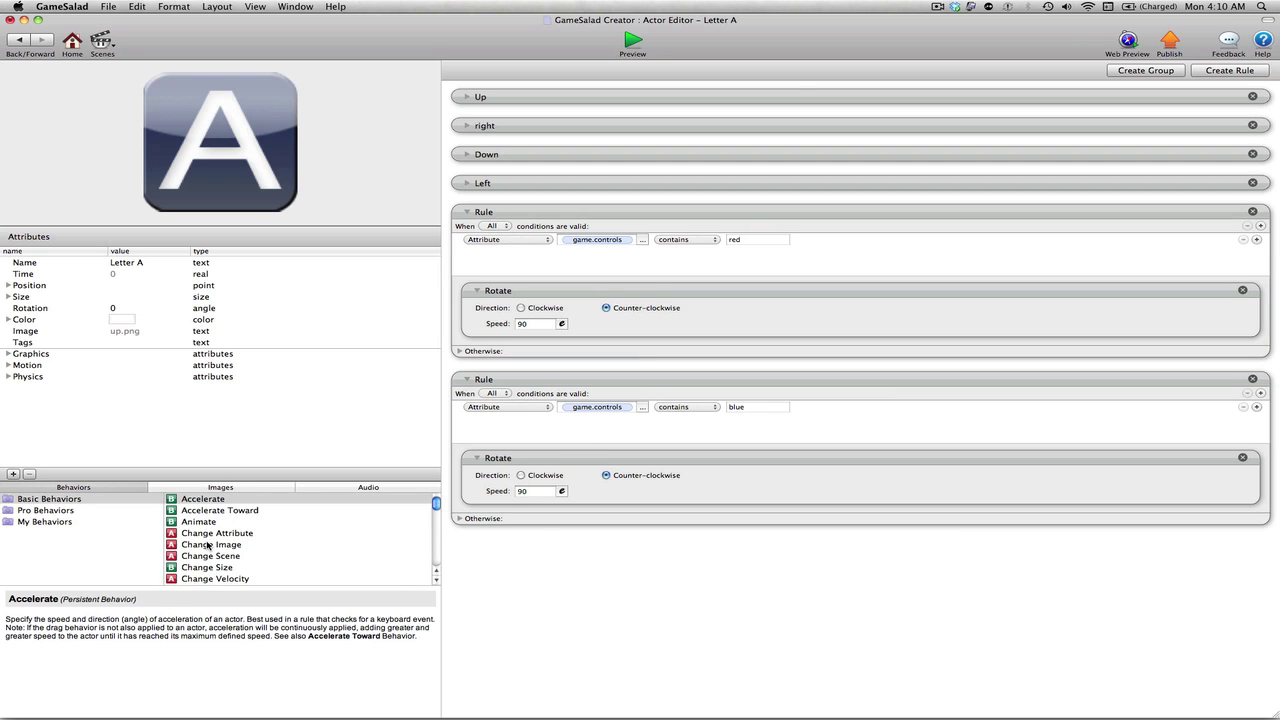
pyautogui.scroll(-3, 208, 545)
pyautogui.scroll(3, 240, 558)
pyautogui.moveTo(219, 572); pyautogui.dragTo(608, 459)
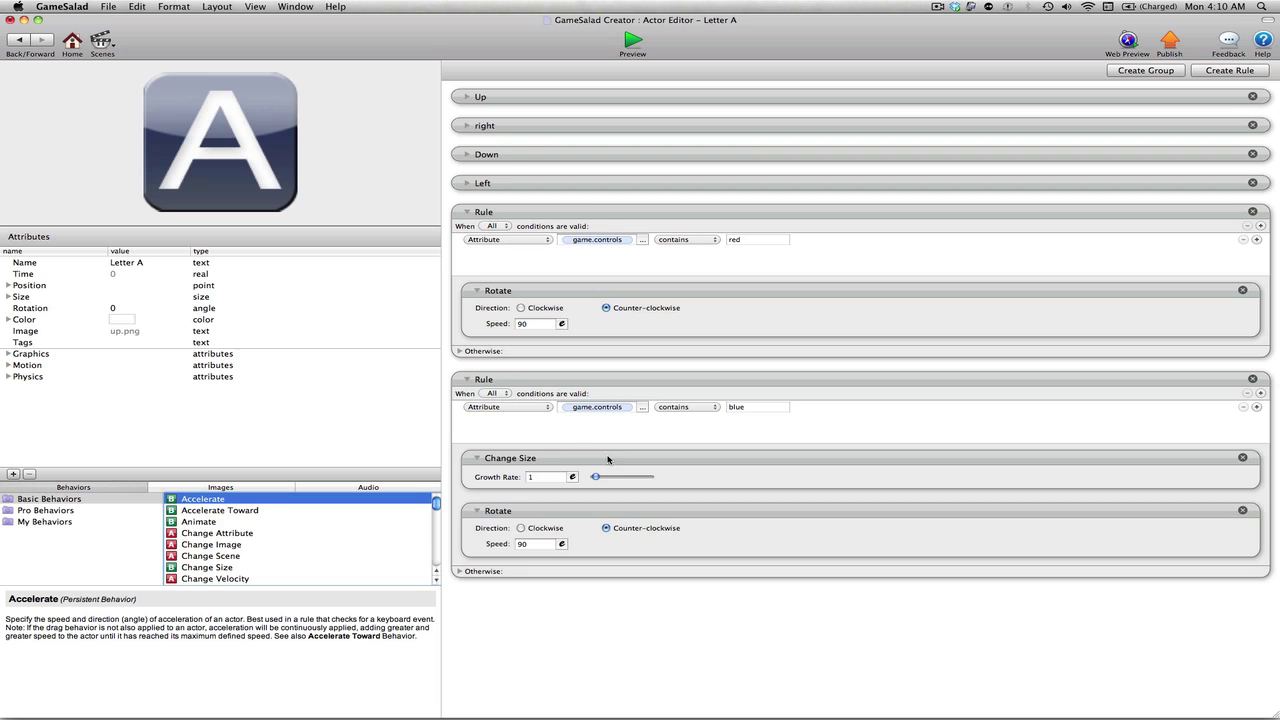
pyautogui.click(1243, 511)
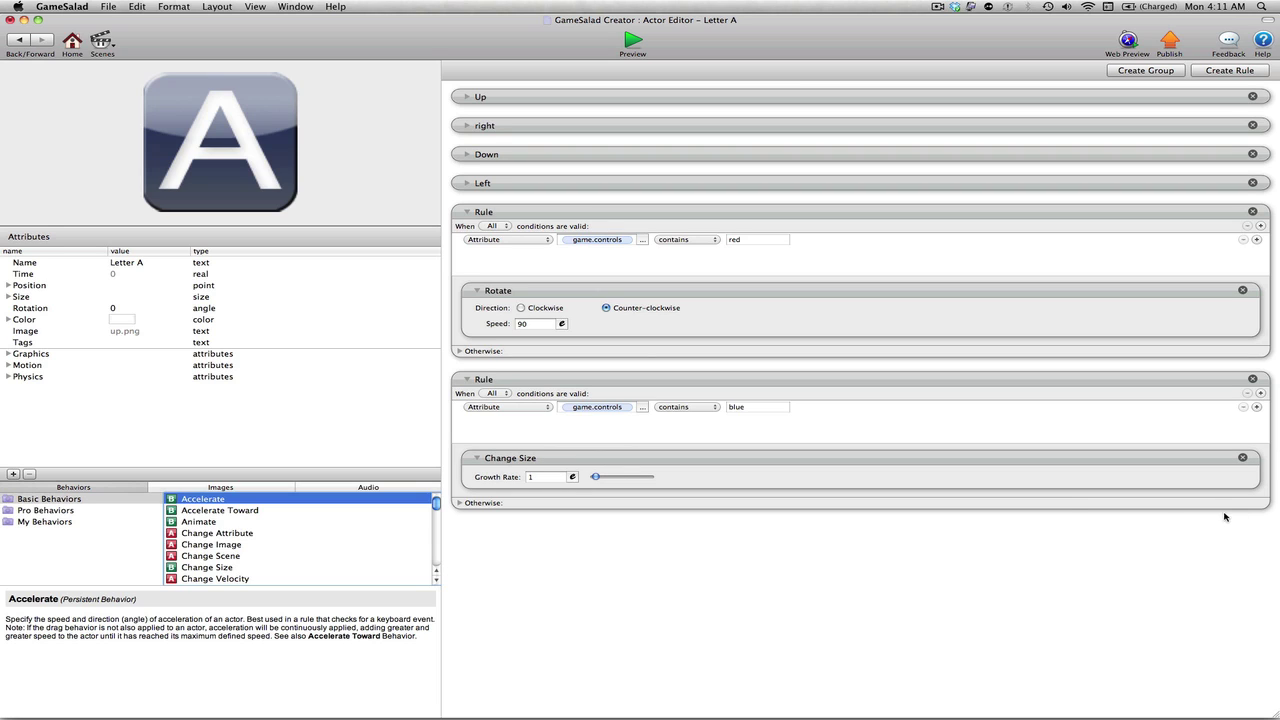
pyautogui.click(575, 483)
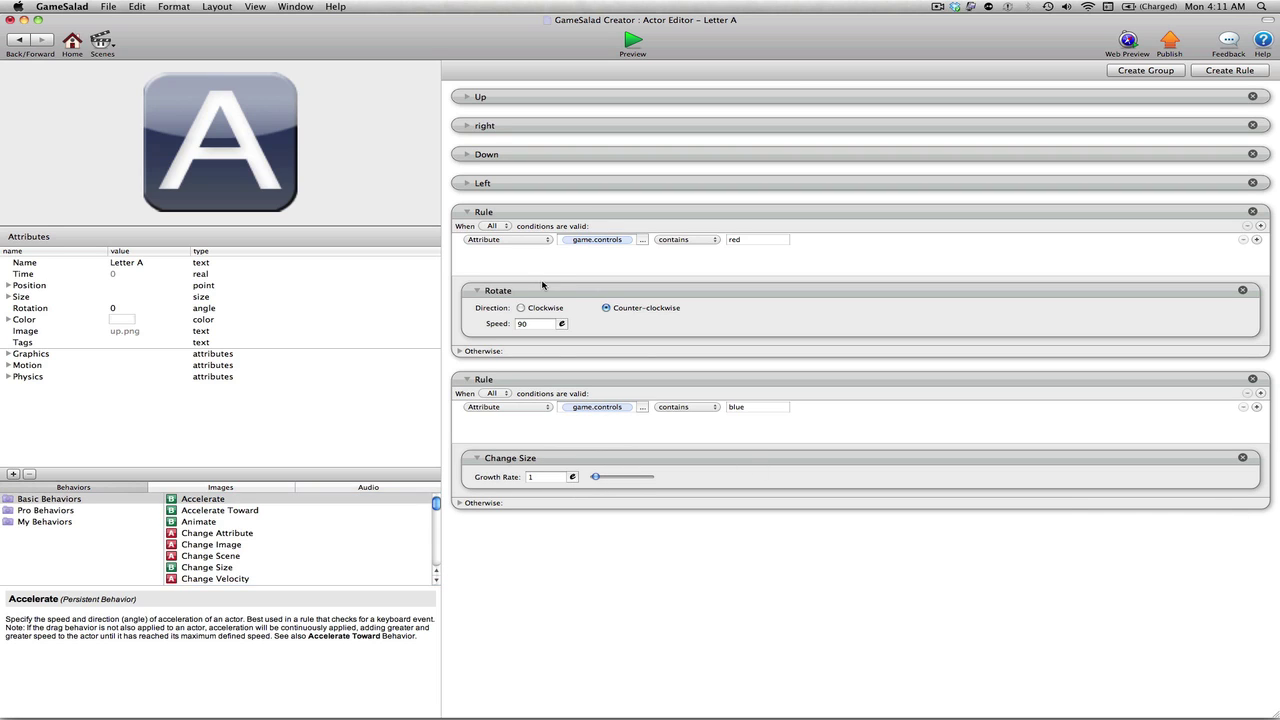
# Rename Letter A's red-condition rule to "rotate" and its blue-condition rule to "siz"
pyautogui.doubleClick(488, 213)
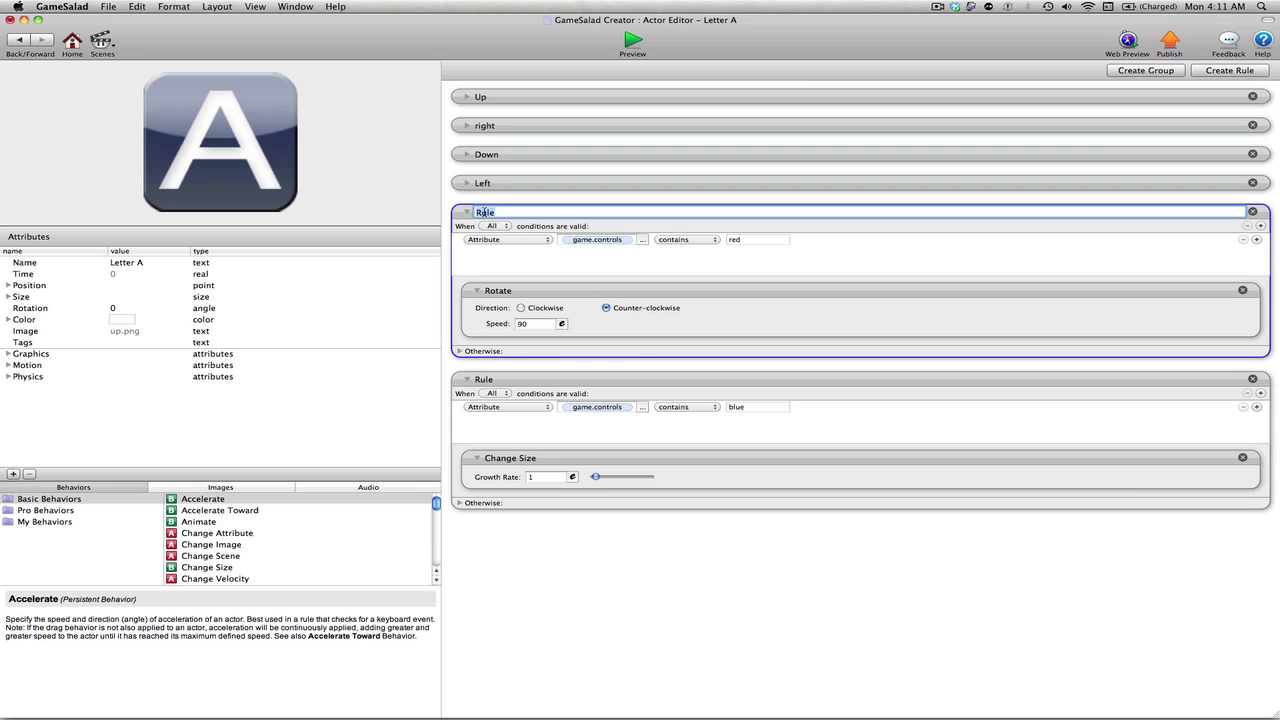
pyautogui.write('rotate')
pyautogui.press('Return')
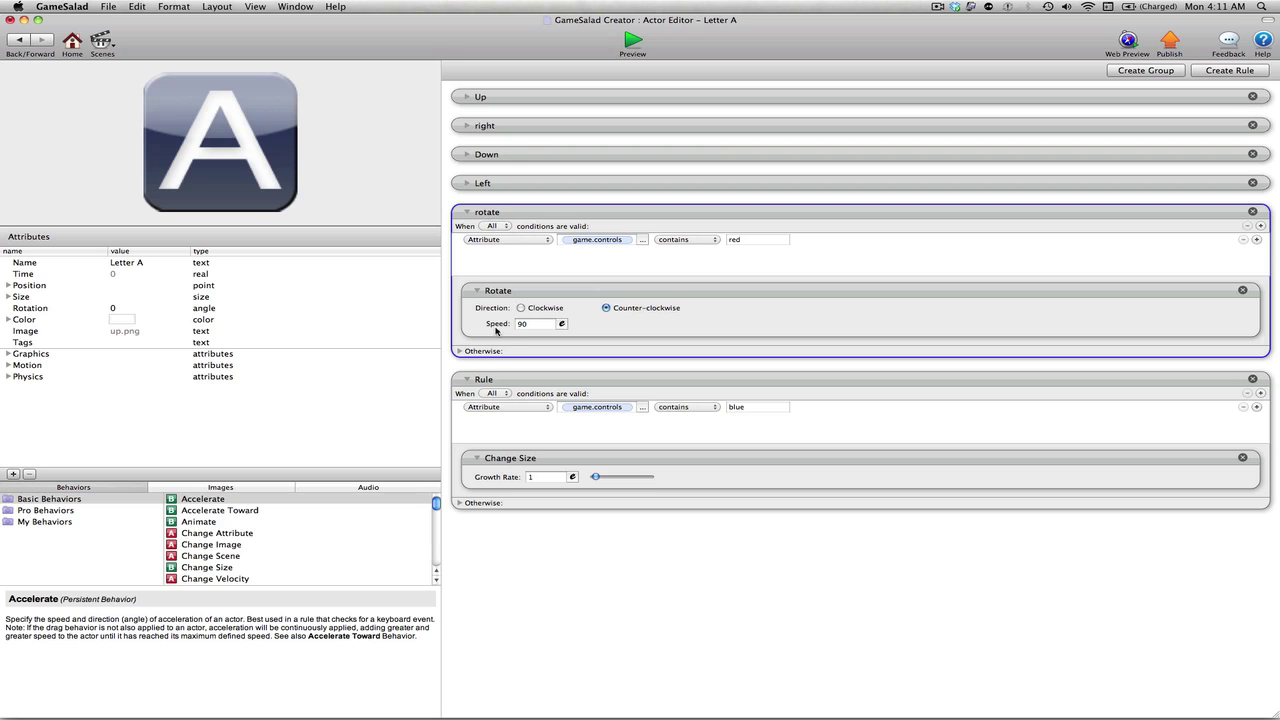
pyautogui.doubleClick(490, 381)
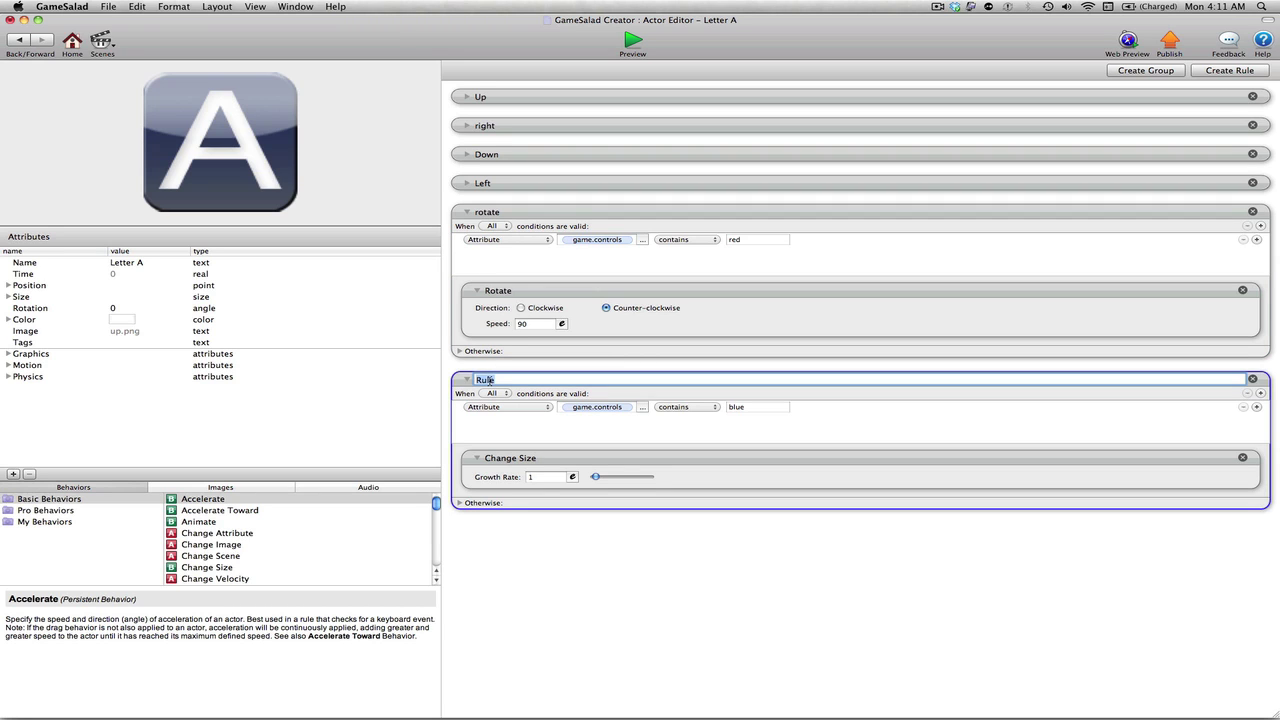
pyautogui.write('siz')
pyautogui.press('Return')
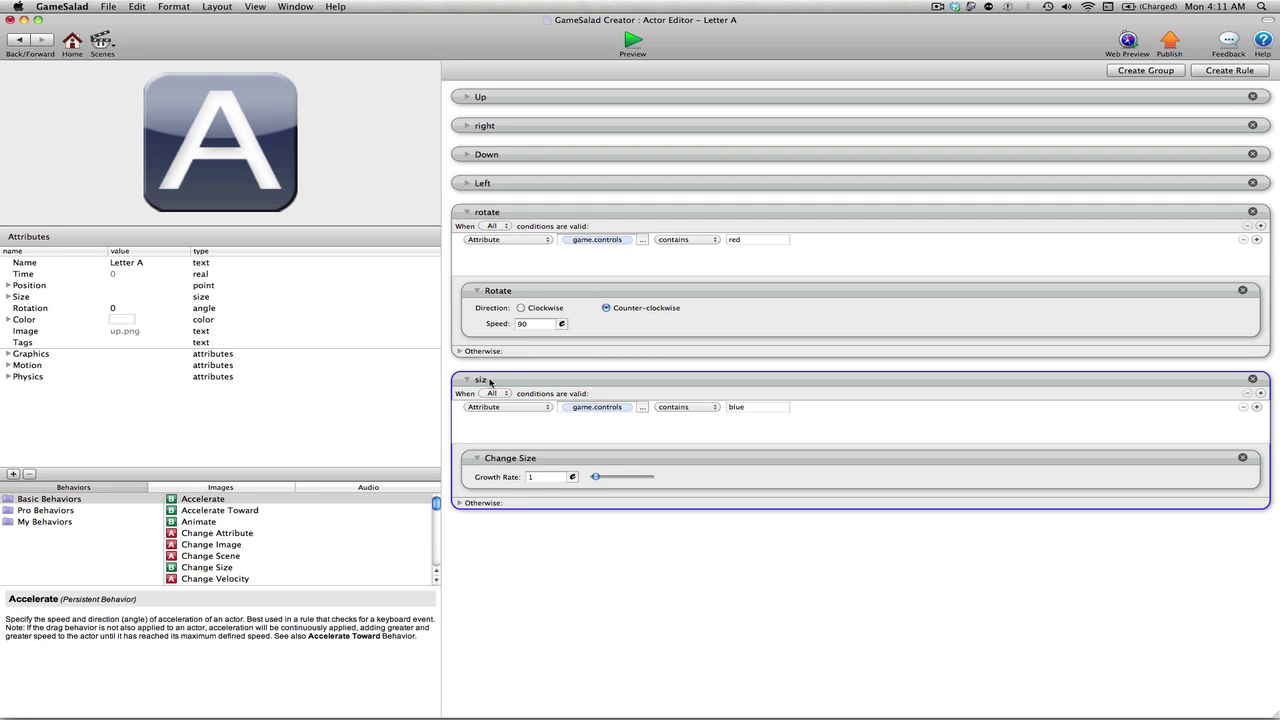
pyautogui.click(584, 553)
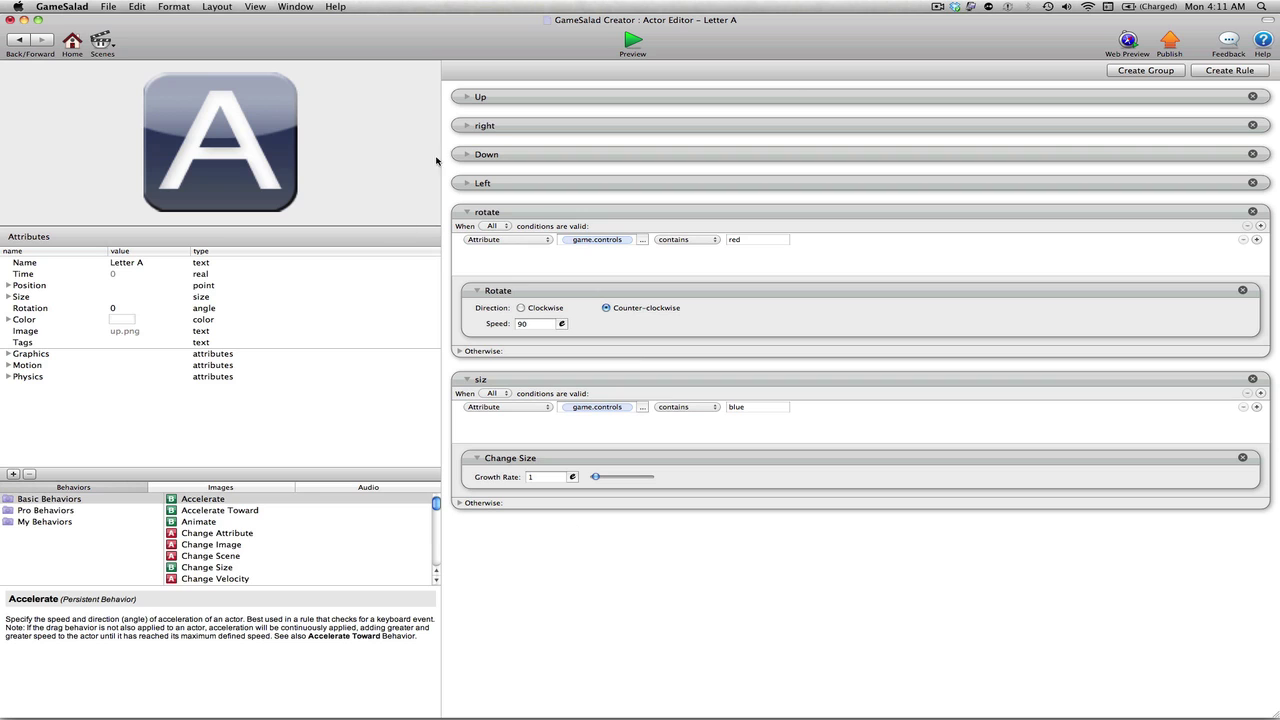
# Preview the game, test the red and blue buttons on Letter A, and return to the actor editor
pyautogui.click(631, 44)
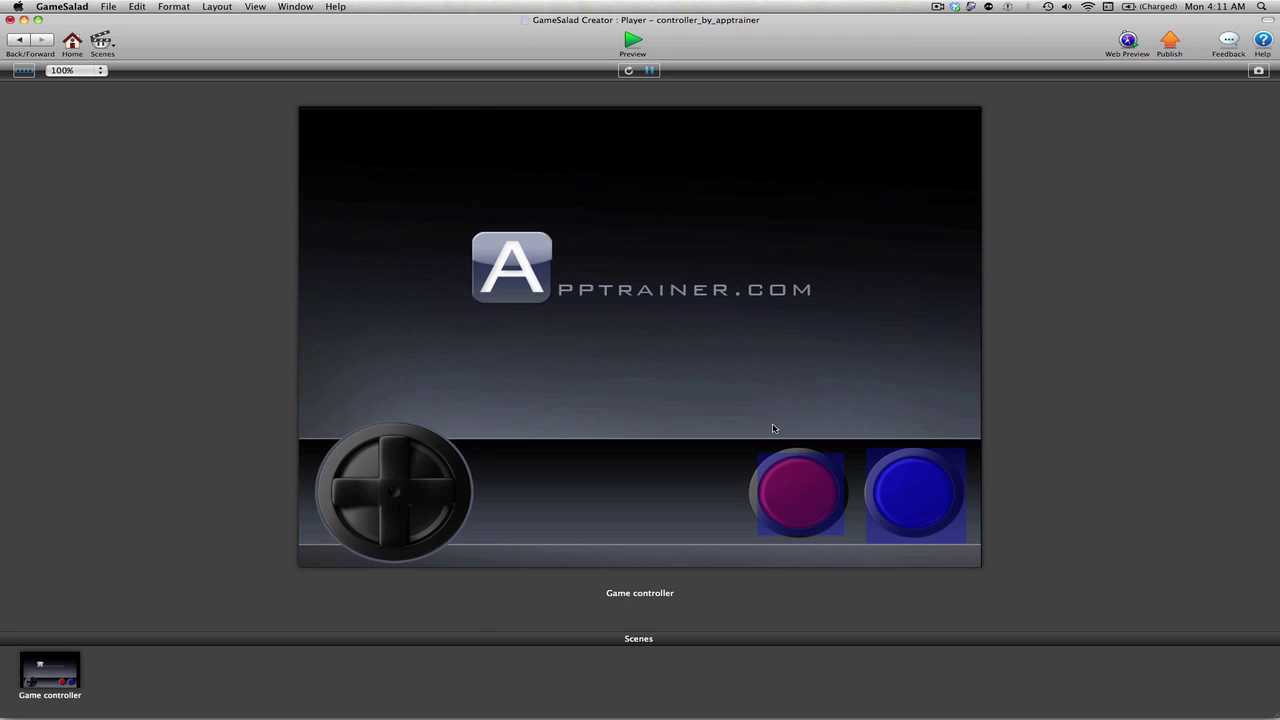
pyautogui.click(799, 502)
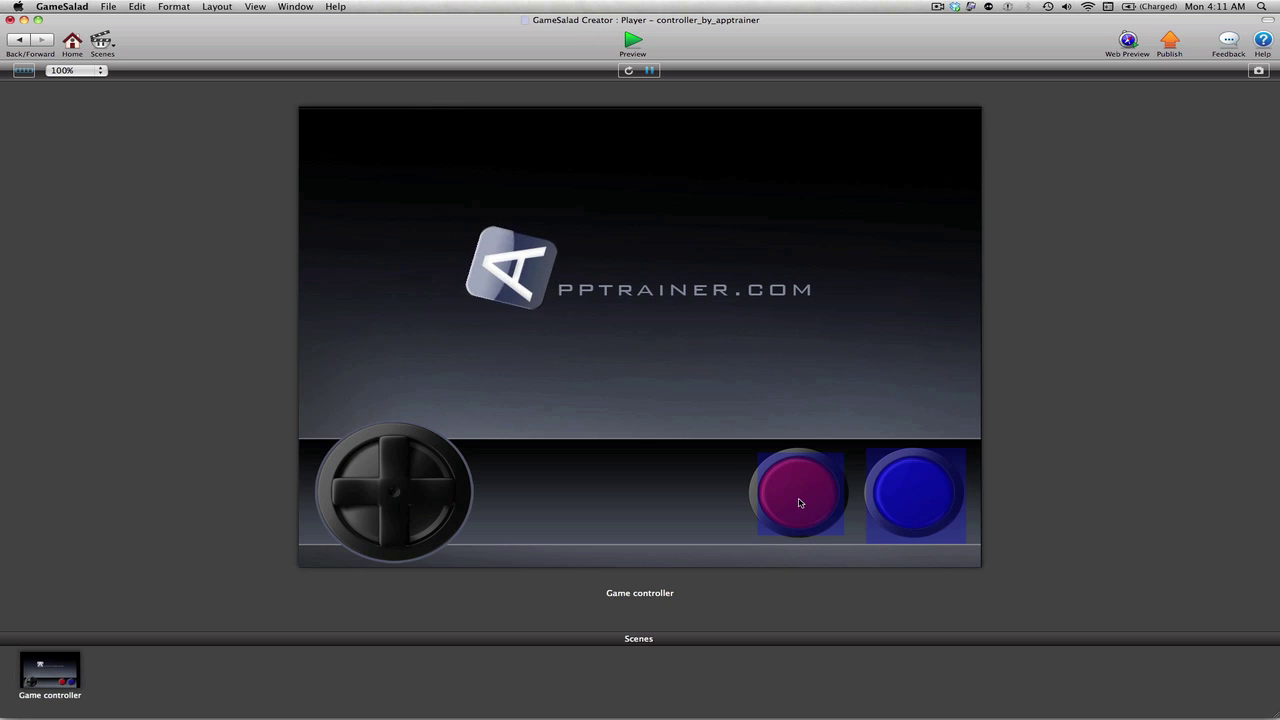
pyautogui.click(912, 503)
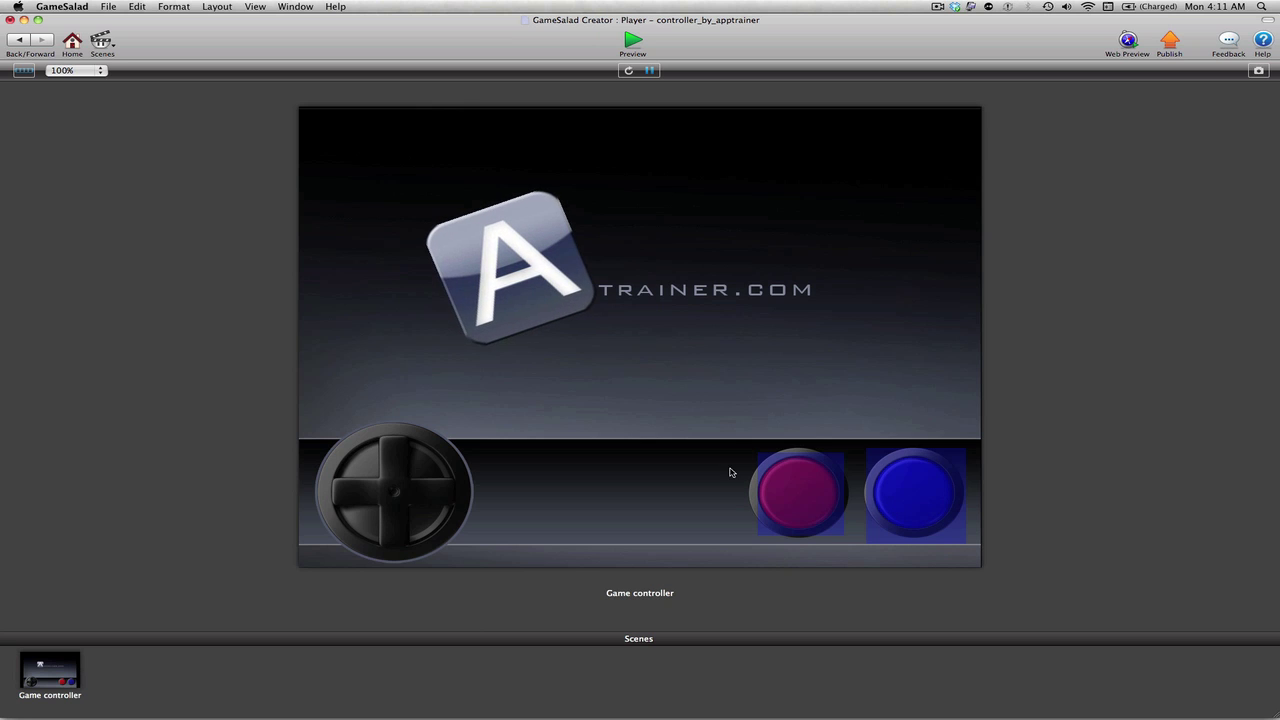
pyautogui.click(40, 45)
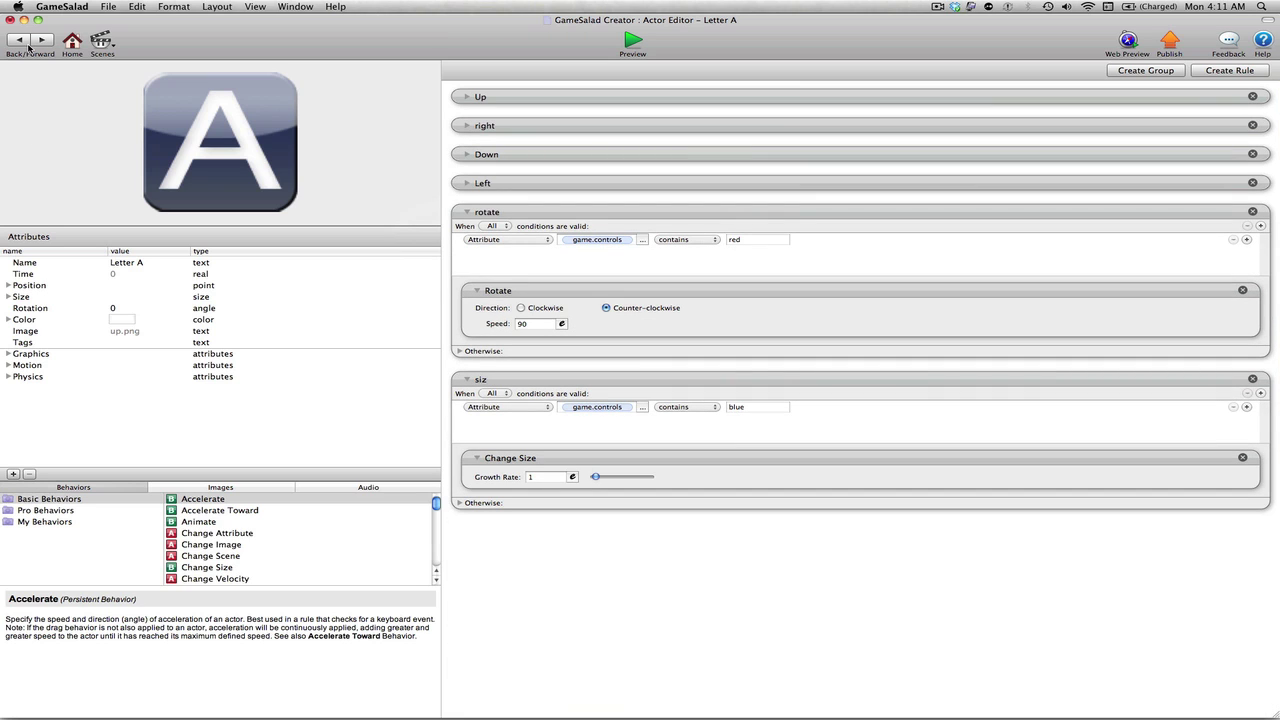
# Open the red actor from the scene's actor list and turn off its Visible graphics attribute
pyautogui.click(18, 40)
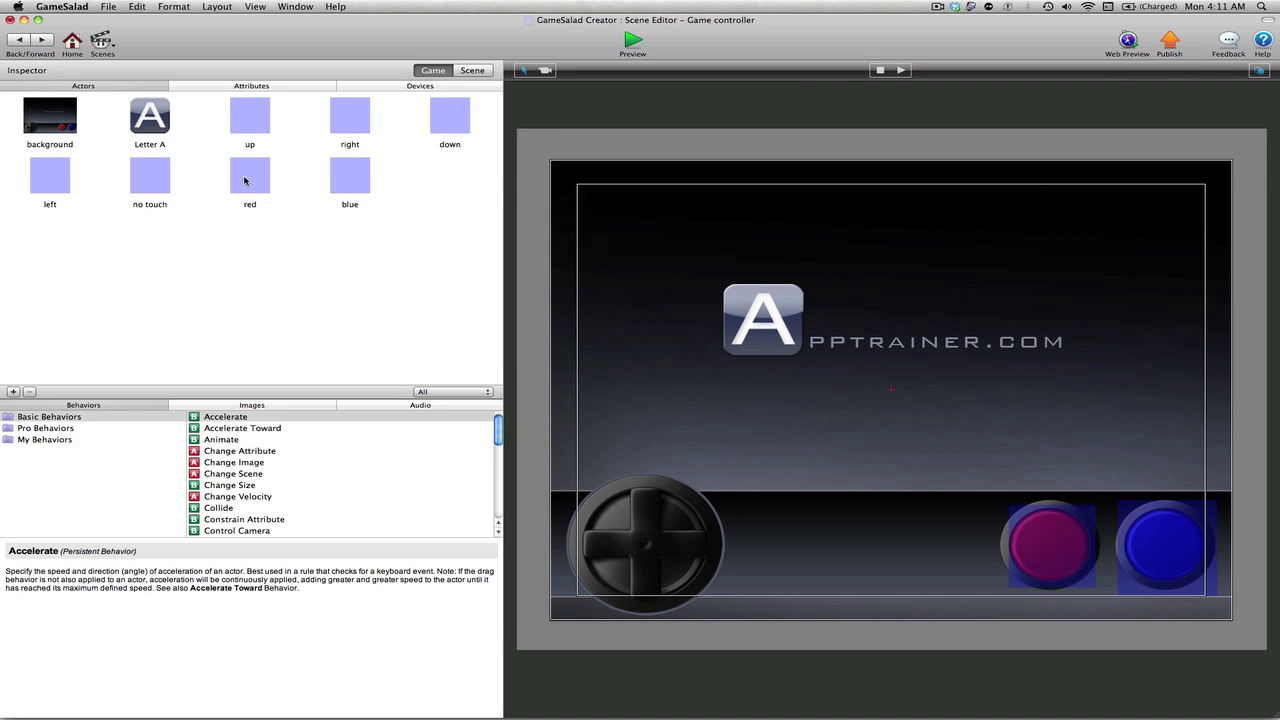
pyautogui.click(244, 180)
pyautogui.doubleClick(238, 174)
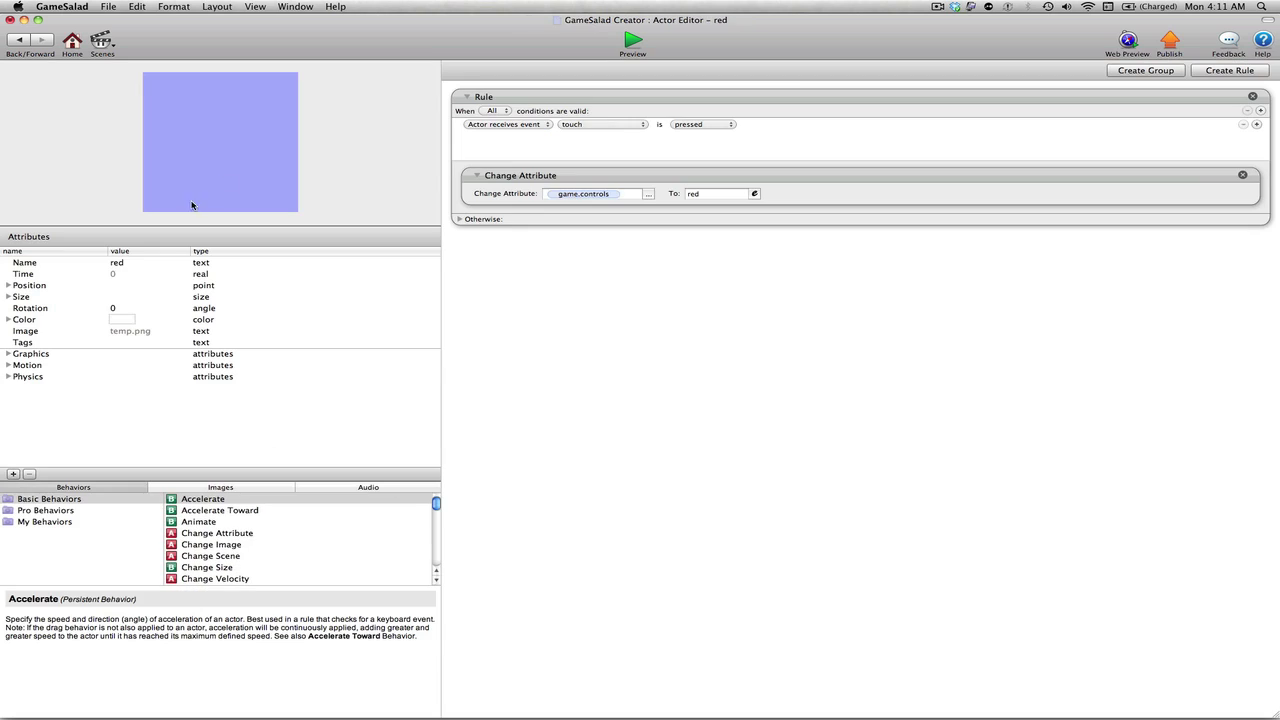
pyautogui.click(8, 354)
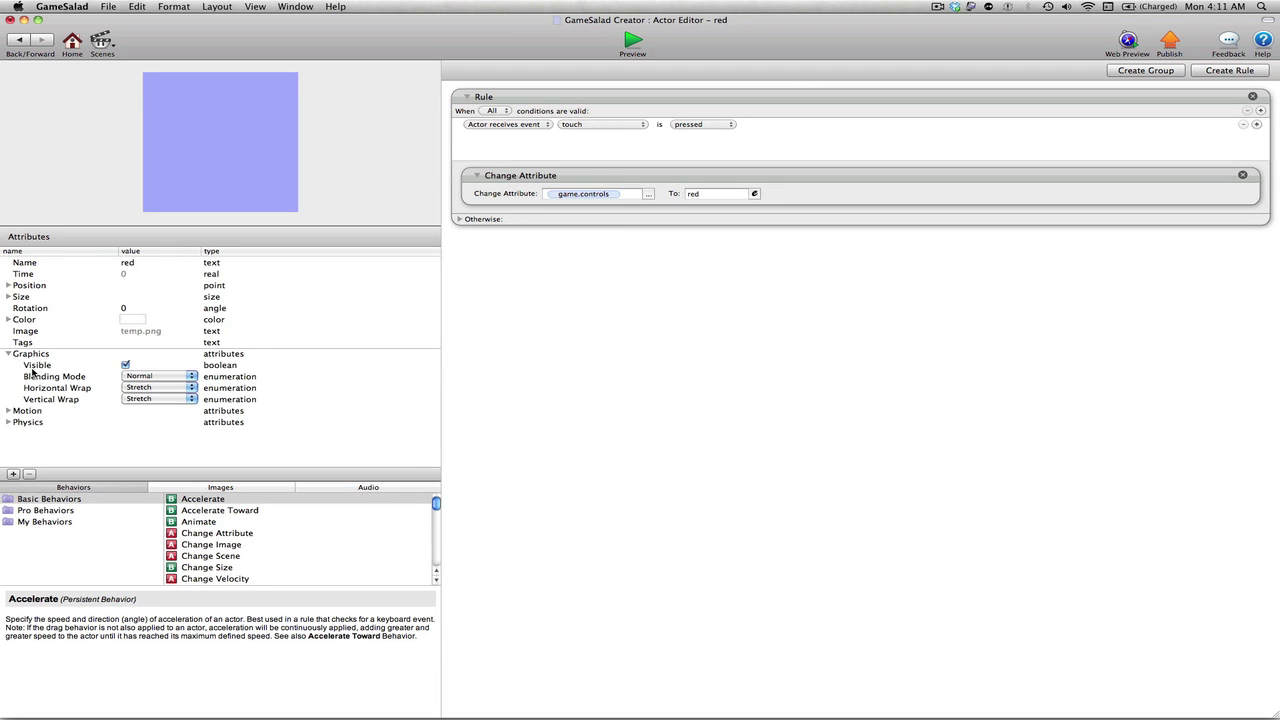
pyautogui.click(126, 365)
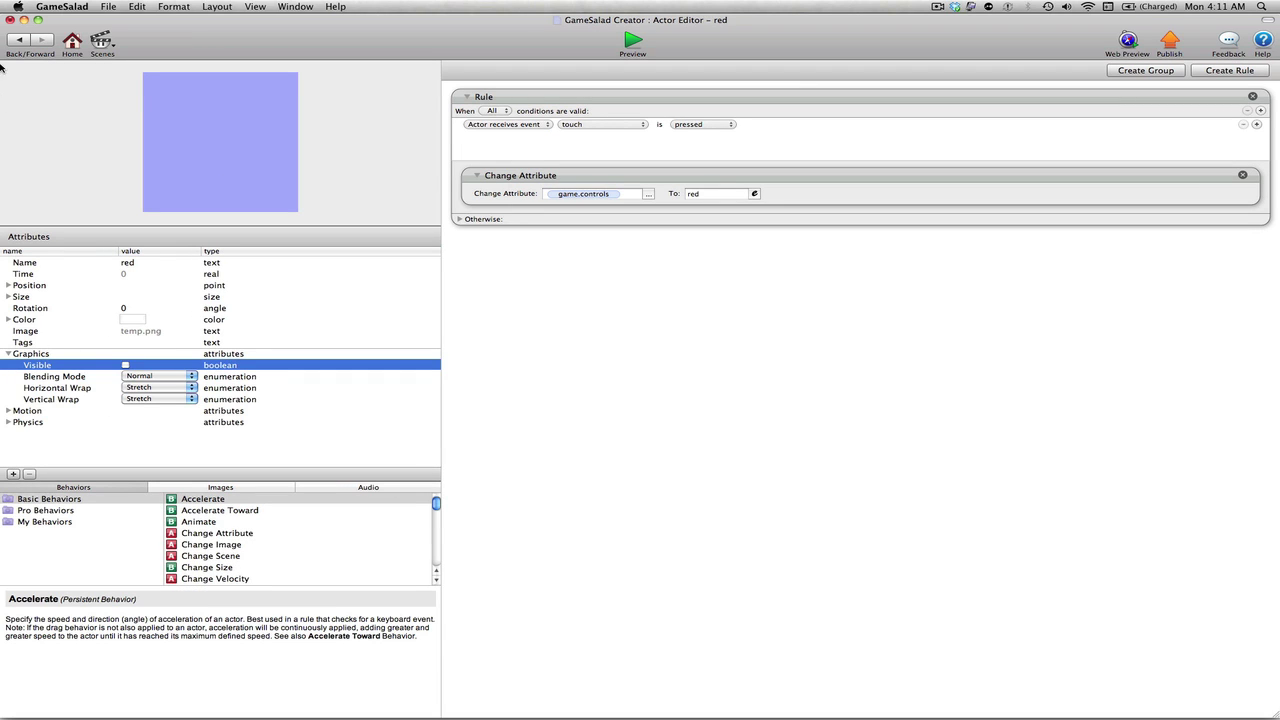
# Open the blue actor and turn off its Visible graphics attribute
pyautogui.click(19, 38)
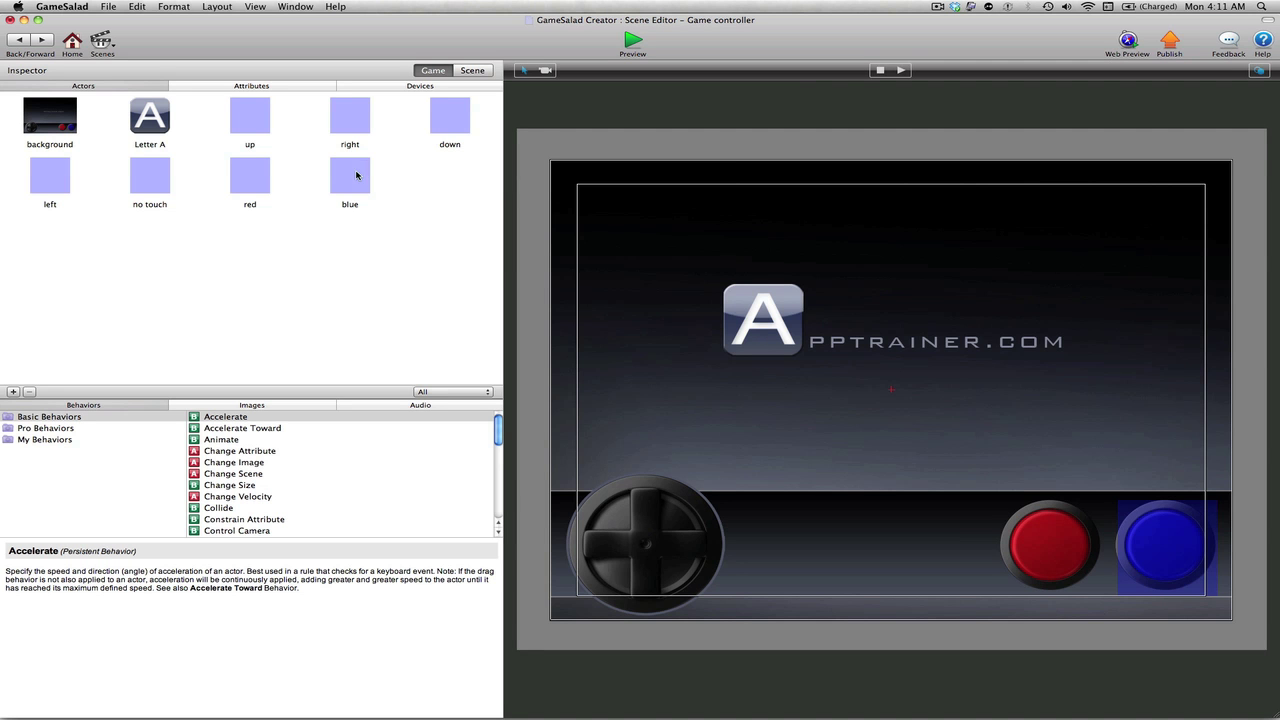
pyautogui.click(357, 175)
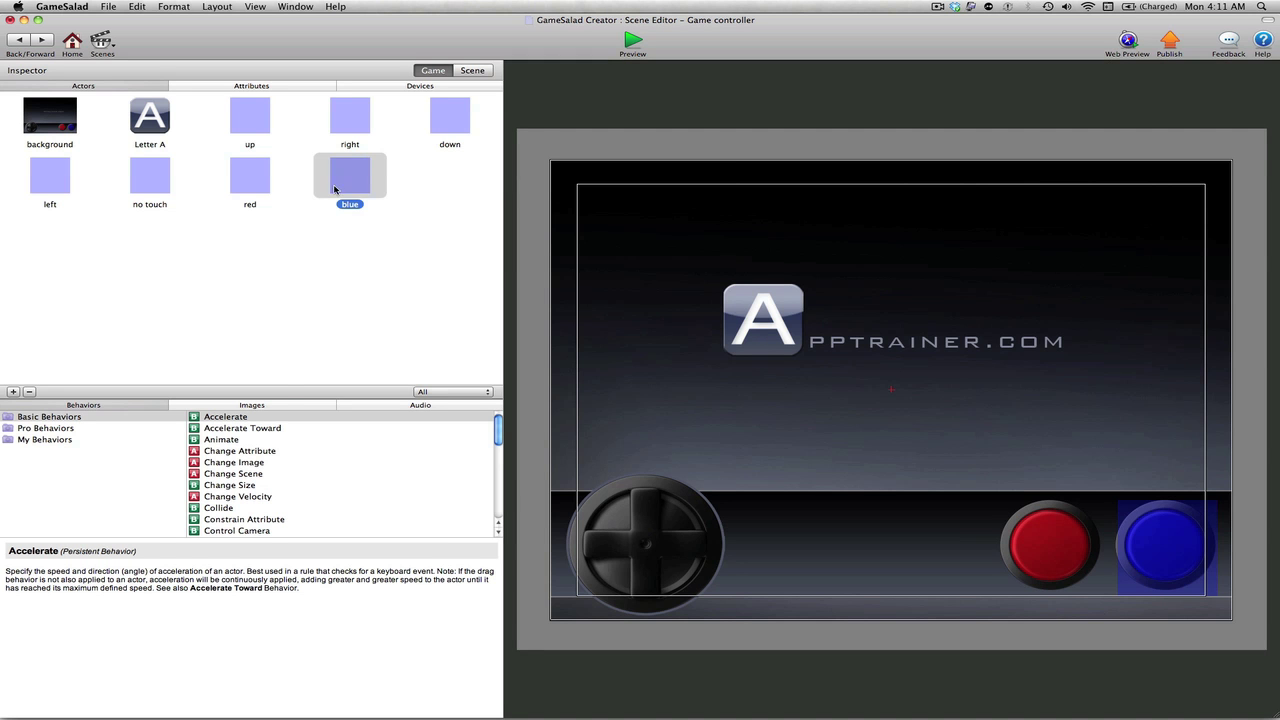
pyautogui.doubleClick(335, 190)
pyautogui.click(30, 355)
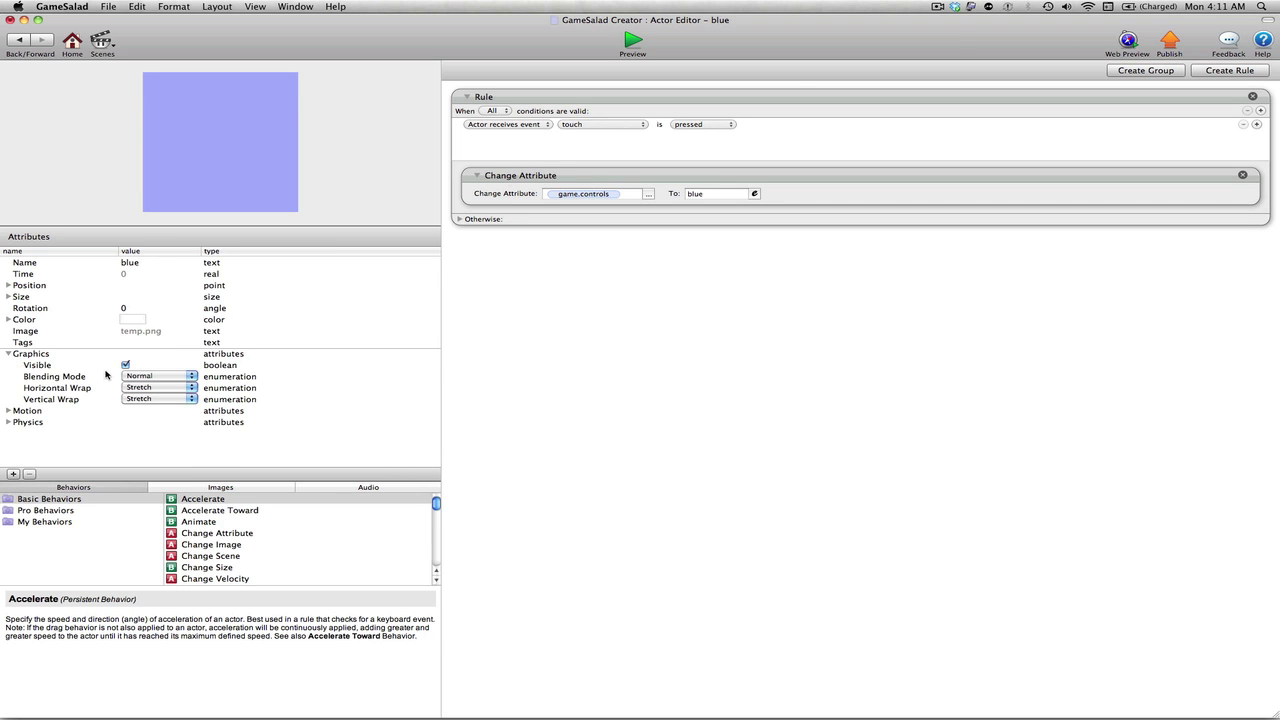
pyautogui.click(125, 365)
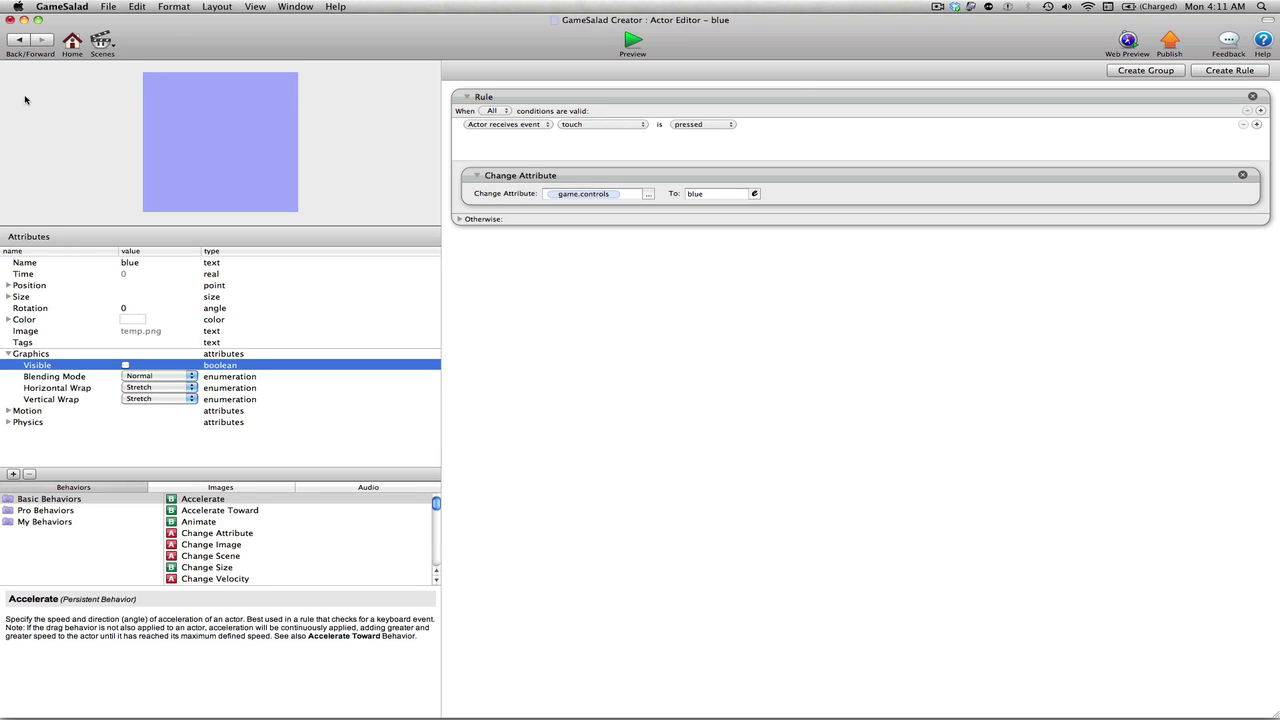
# Preview the game and test all four directional pad directions along with the red and blue buttons on Letter A
pyautogui.click(631, 41)
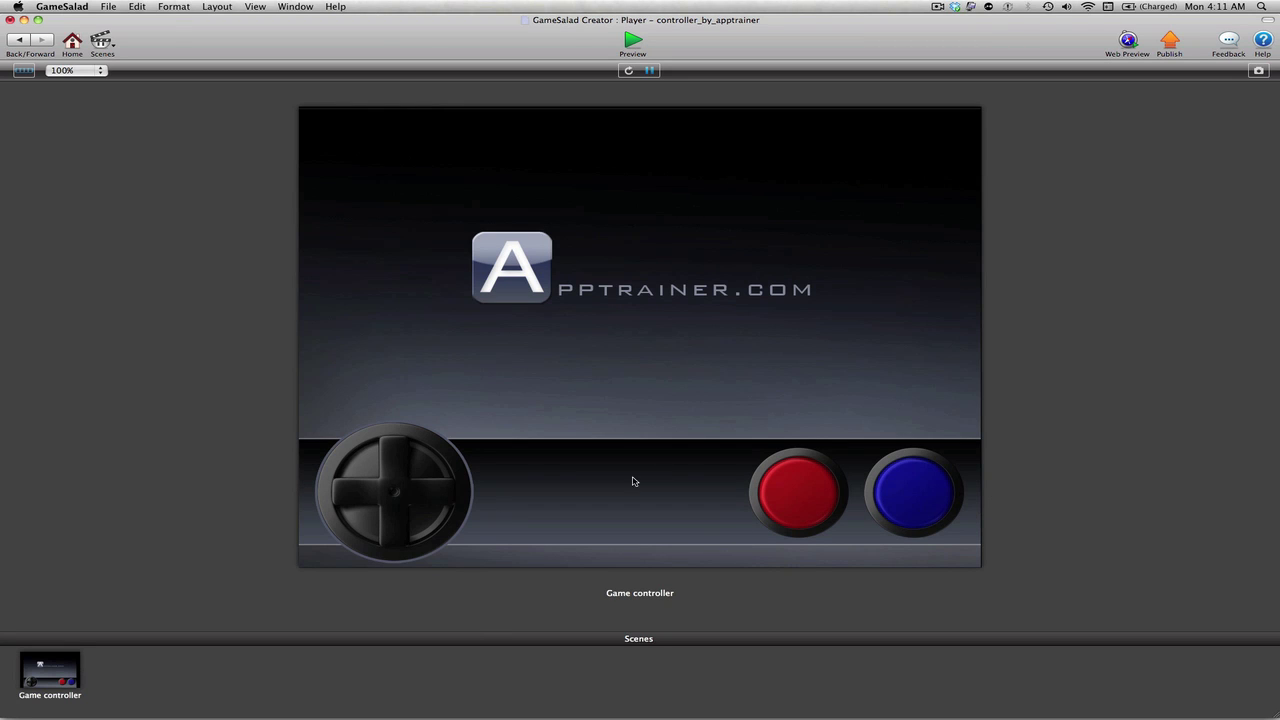
pyautogui.click(400, 453)
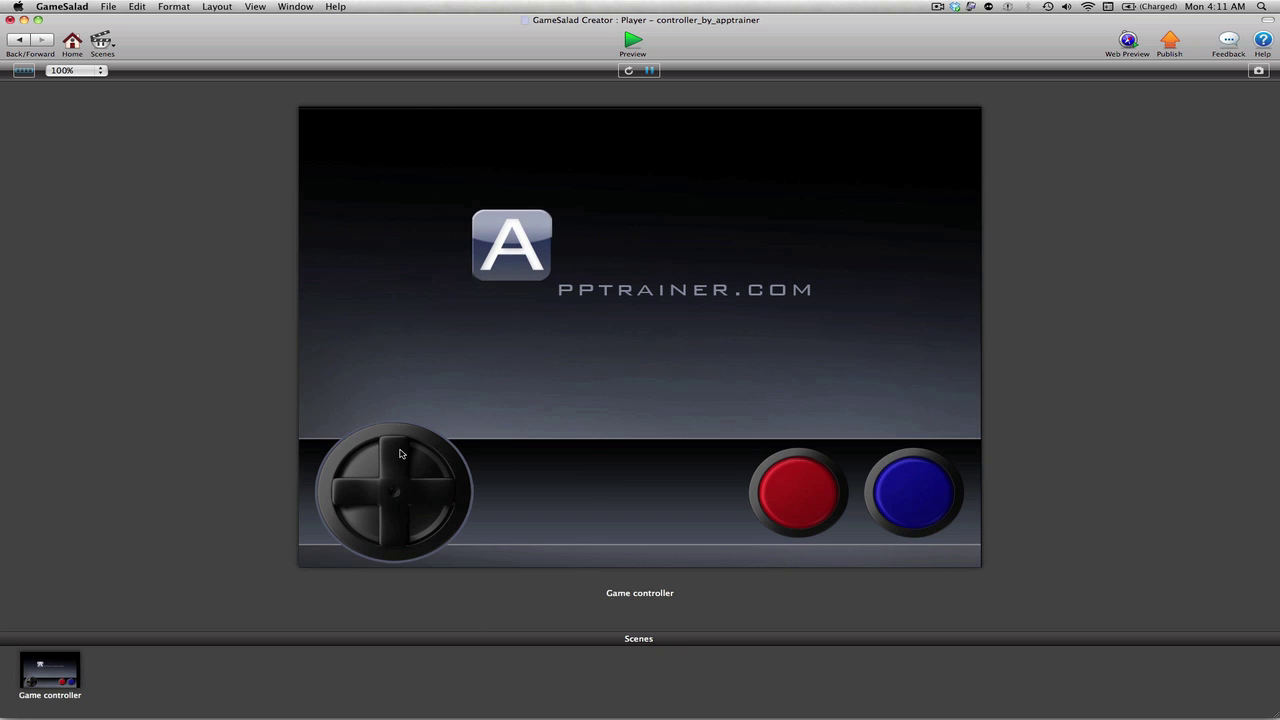
pyautogui.click(433, 499)
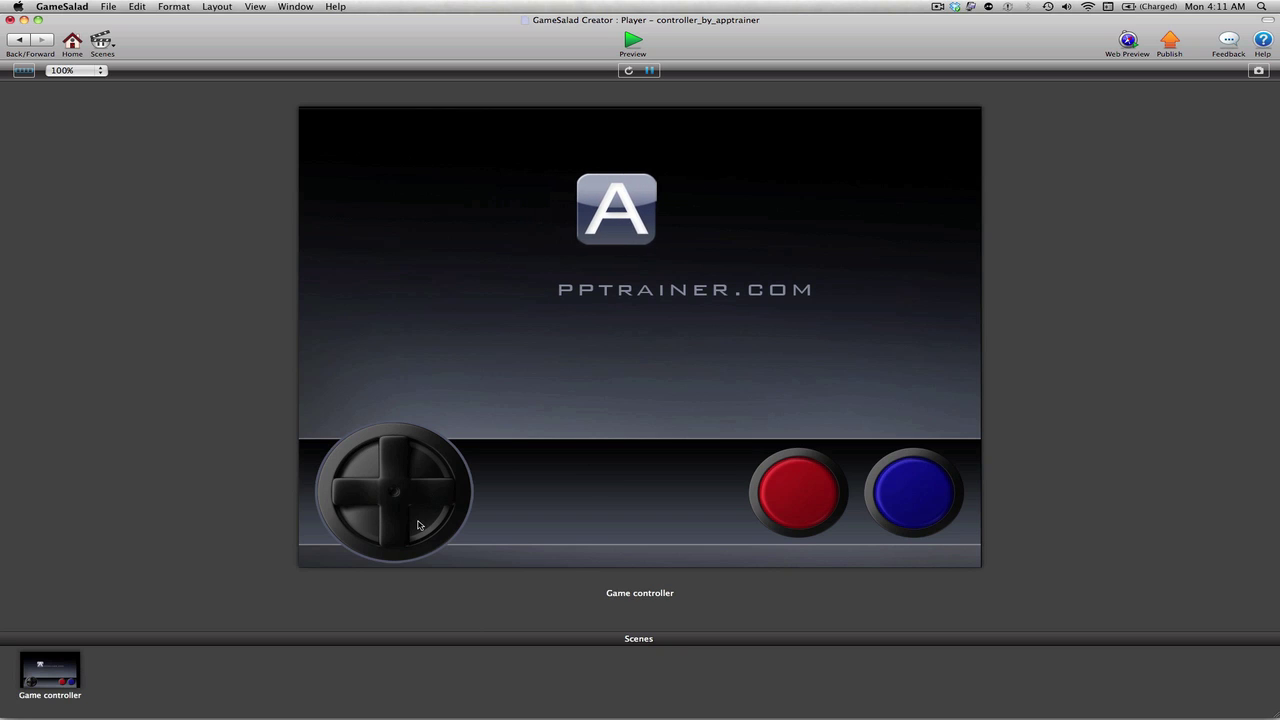
pyautogui.click(391, 540)
pyautogui.click(337, 500)
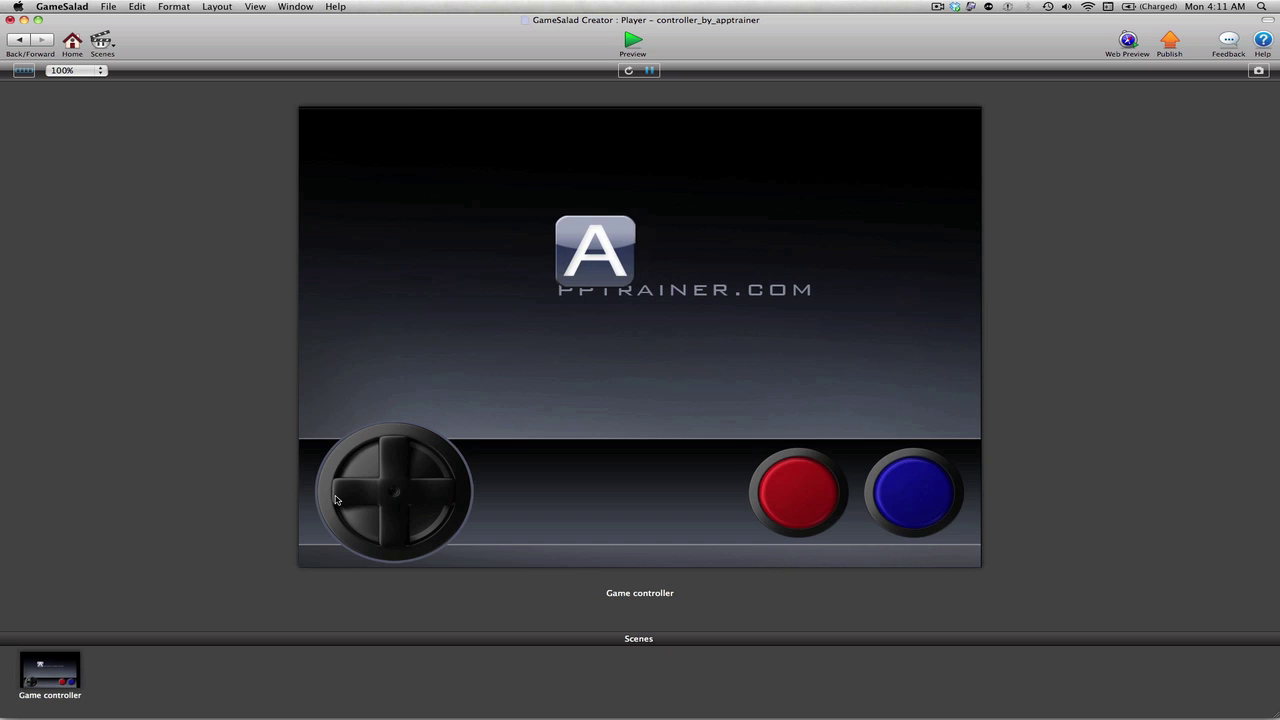
pyautogui.click(806, 497)
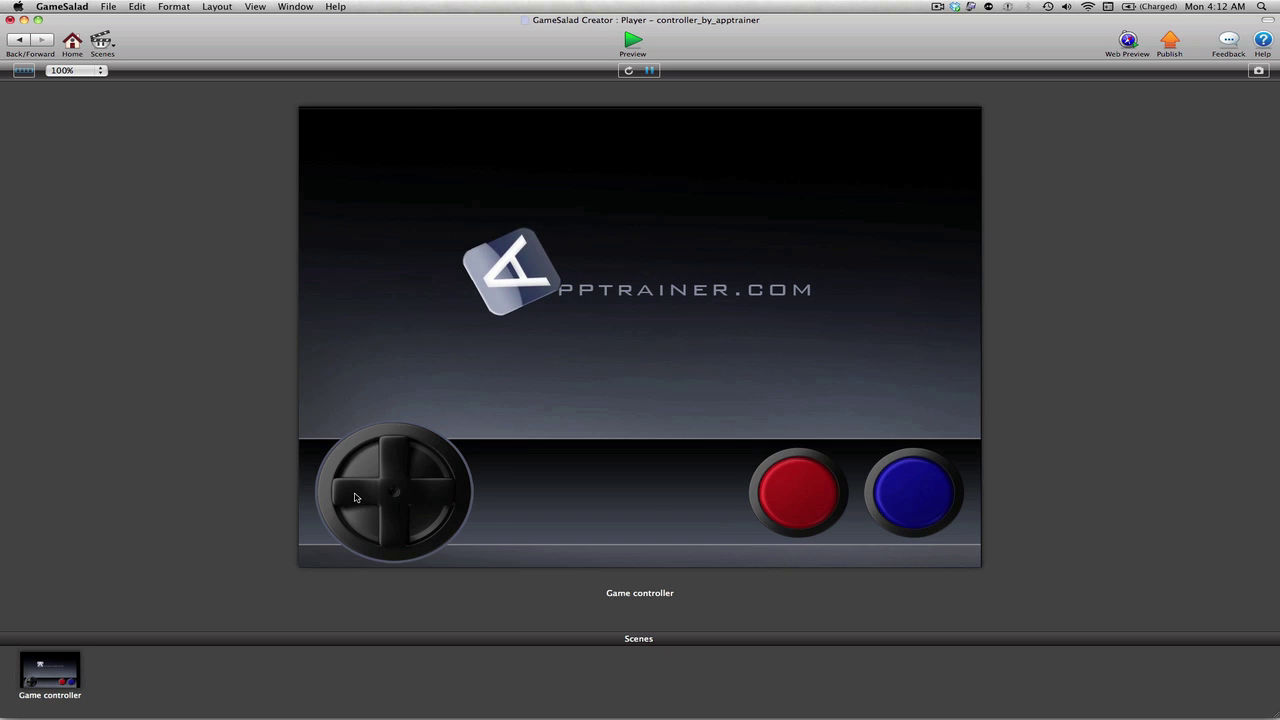
pyautogui.click(809, 492)
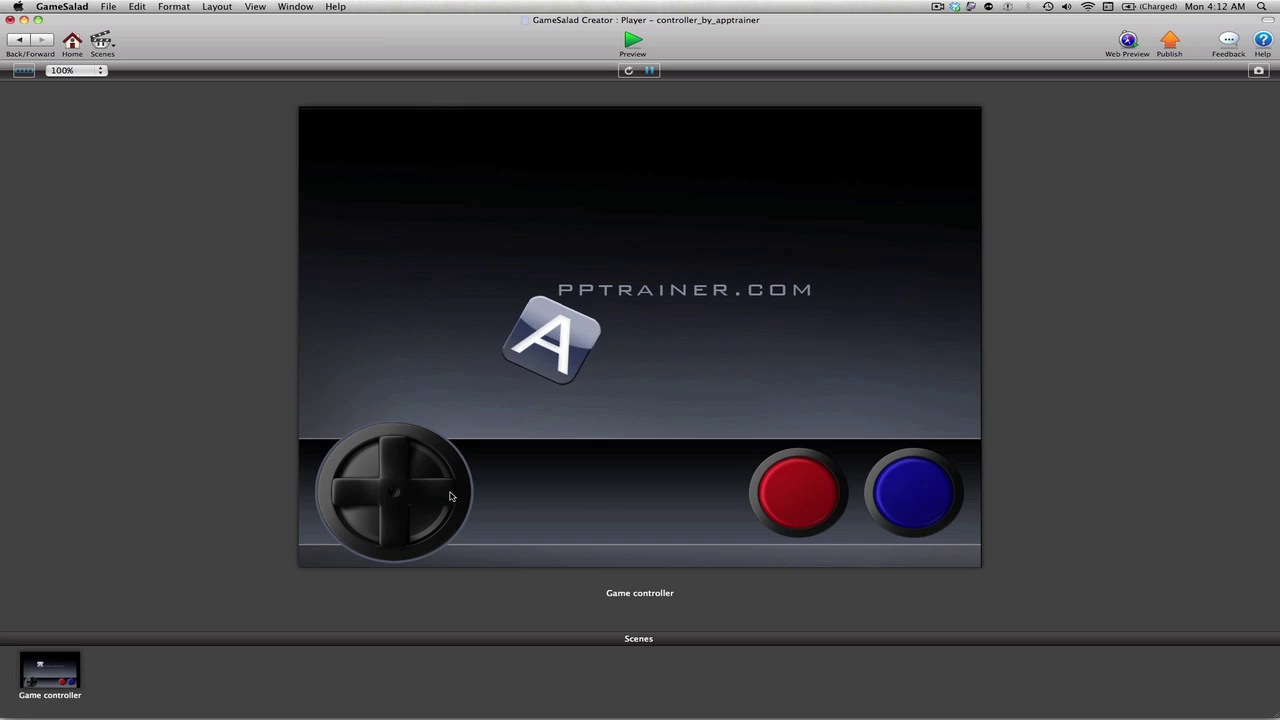
pyautogui.moveTo(450, 496); pyautogui.dragTo(342, 494)
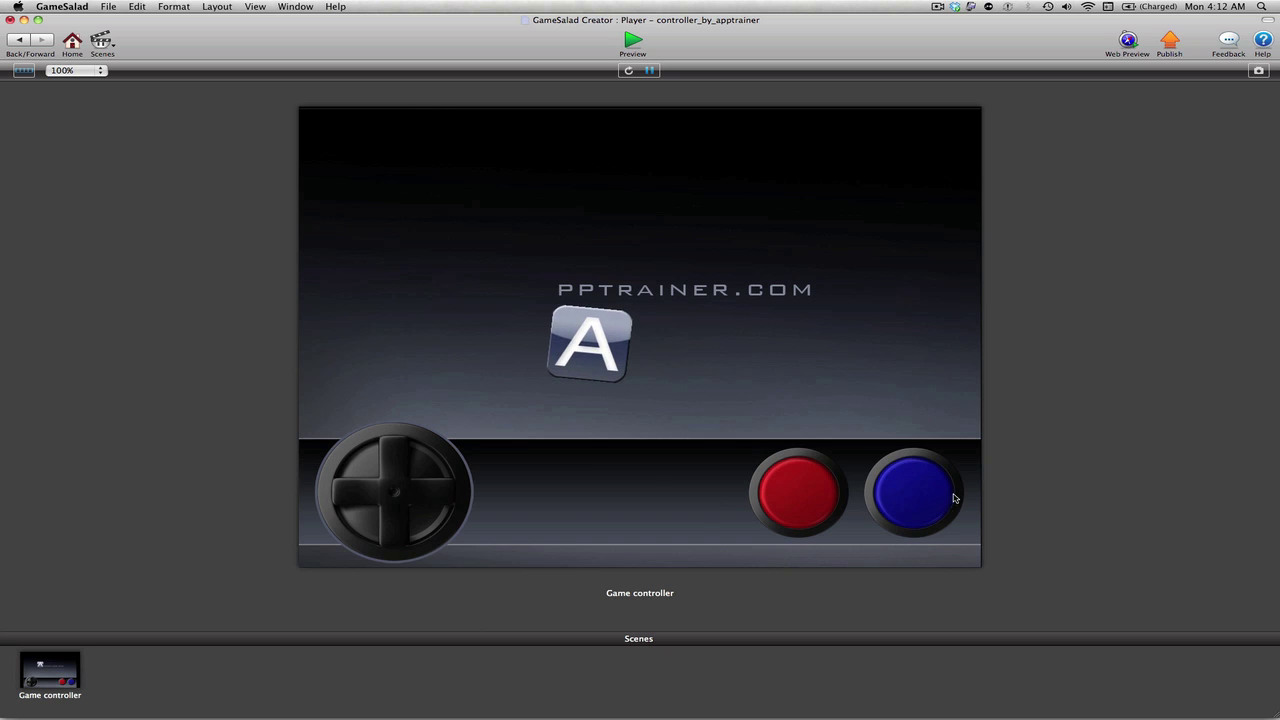
pyautogui.moveTo(935, 499); pyautogui.dragTo(935, 499)
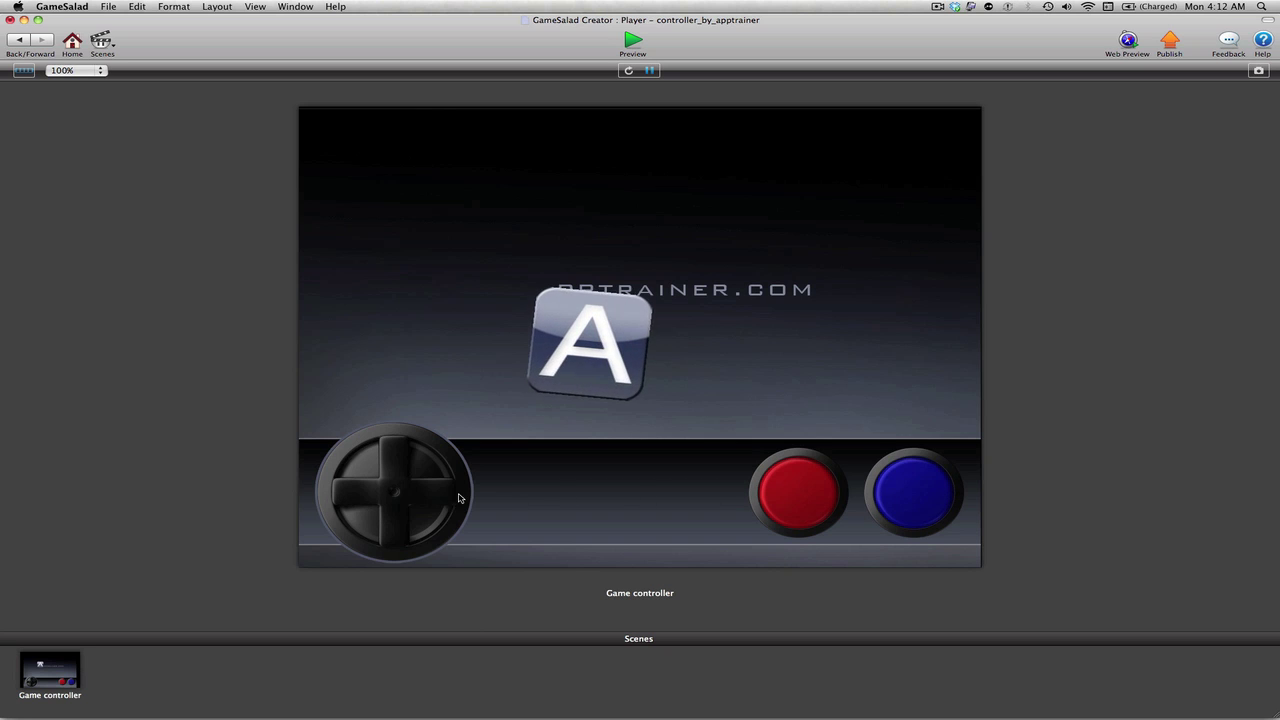